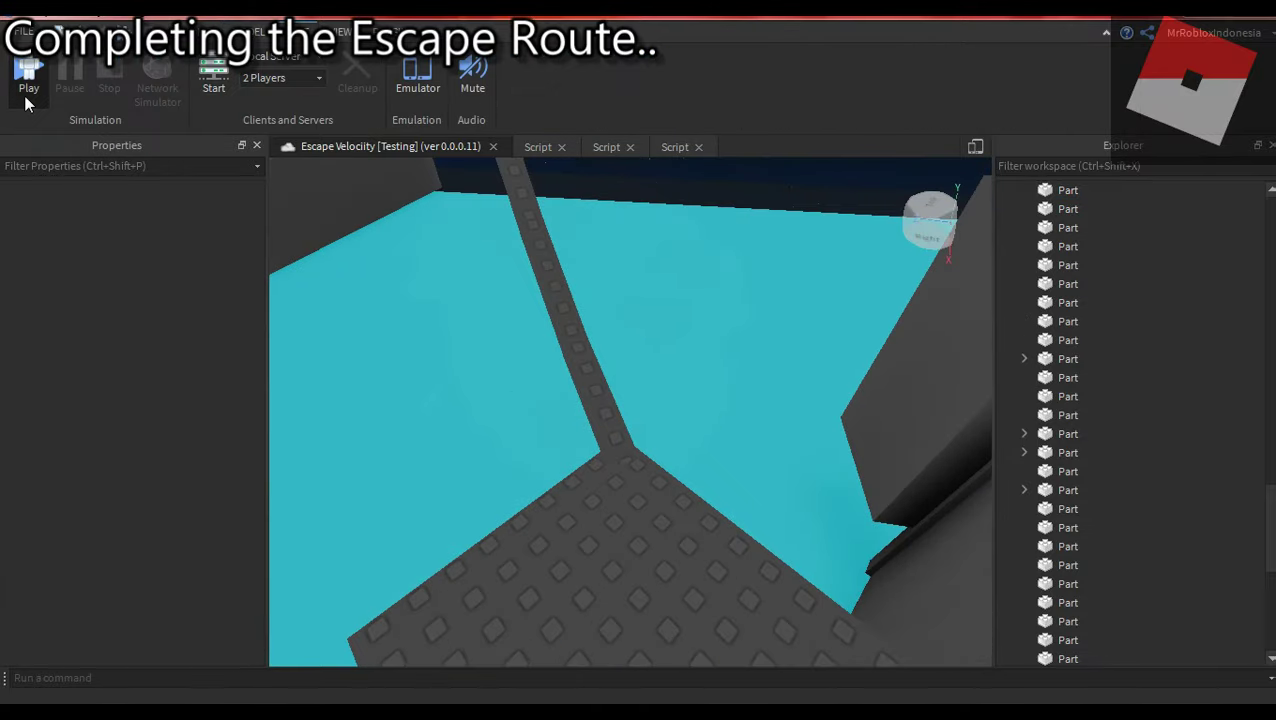
- Start a playtest of the Escape Velocity place
click(25, 95)
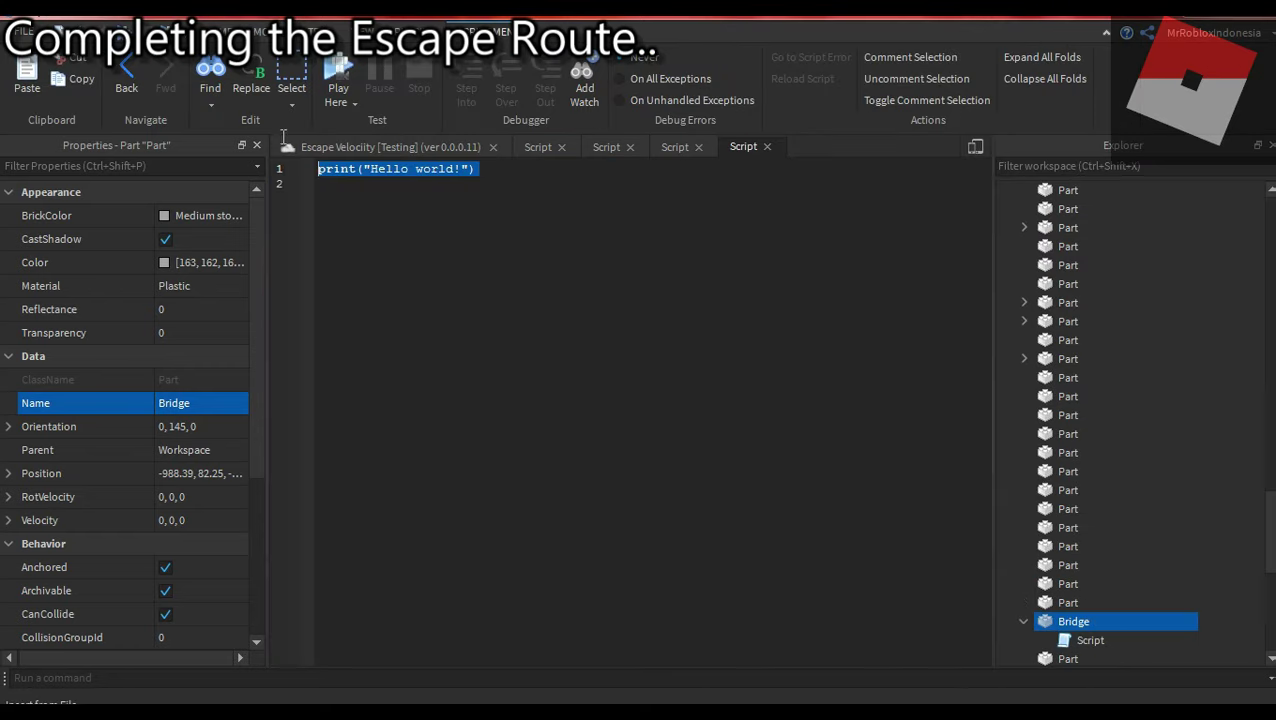
- Replace the Bridge script's default code with local b = script.Parent, followed by an empty while true do loop
text(local b = script)
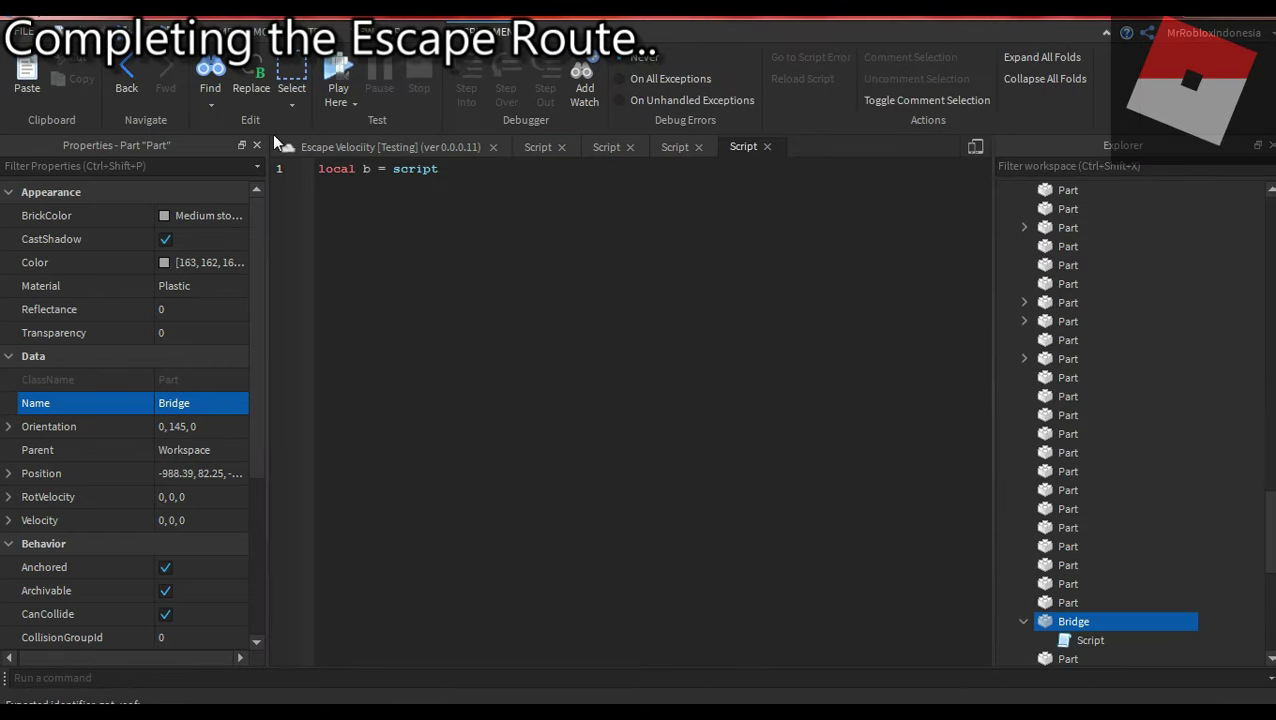
text(.Parent)
key(Return)
key(Return)
text(while true do)
key(Return)
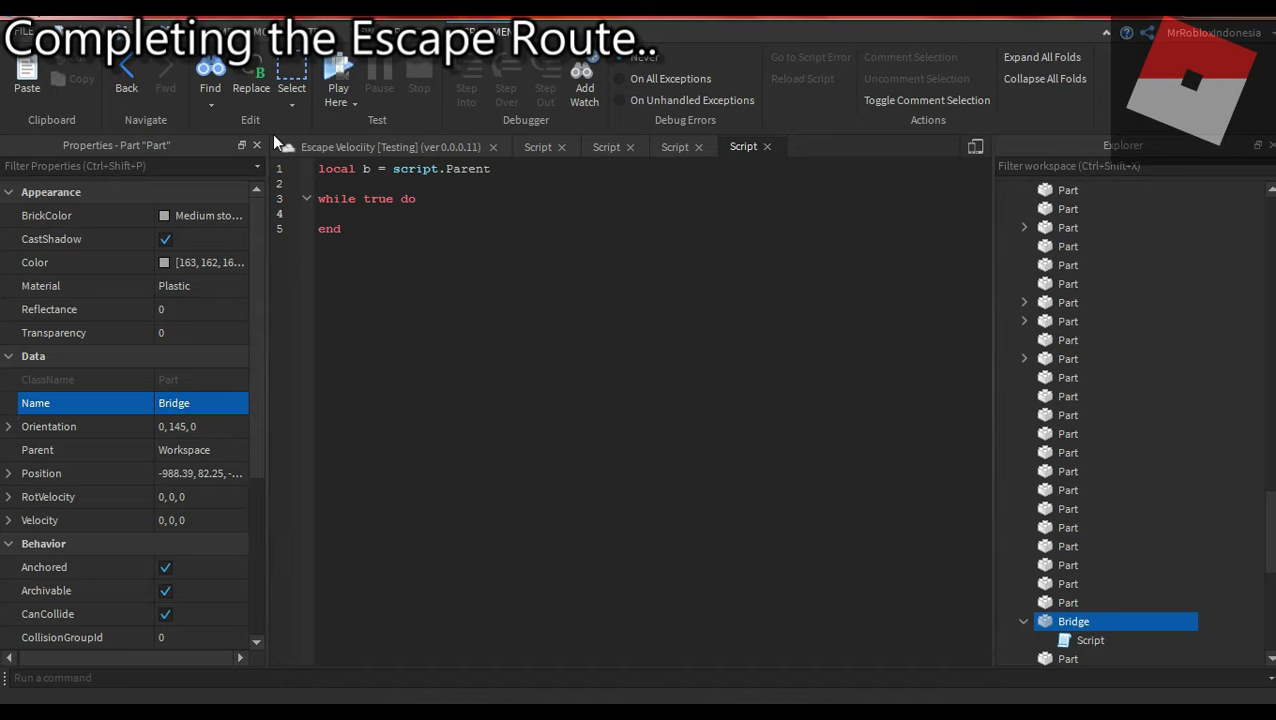
- Begin a function named Touch inside the while loop of the Bridge script
text(function)
text( T)
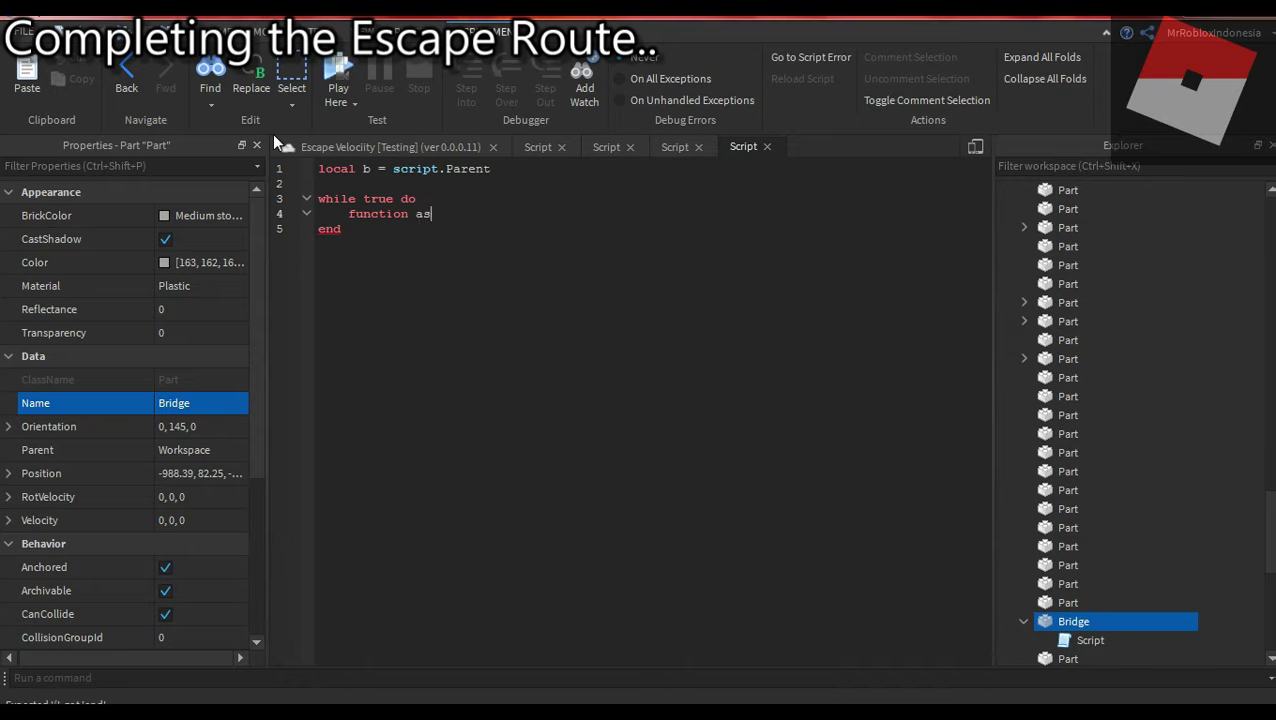
text(ouch)
- Open the script inside an FdeBlock of Level 2 to examine how its Touched event is written
scroll(1096, 399, up, 15)
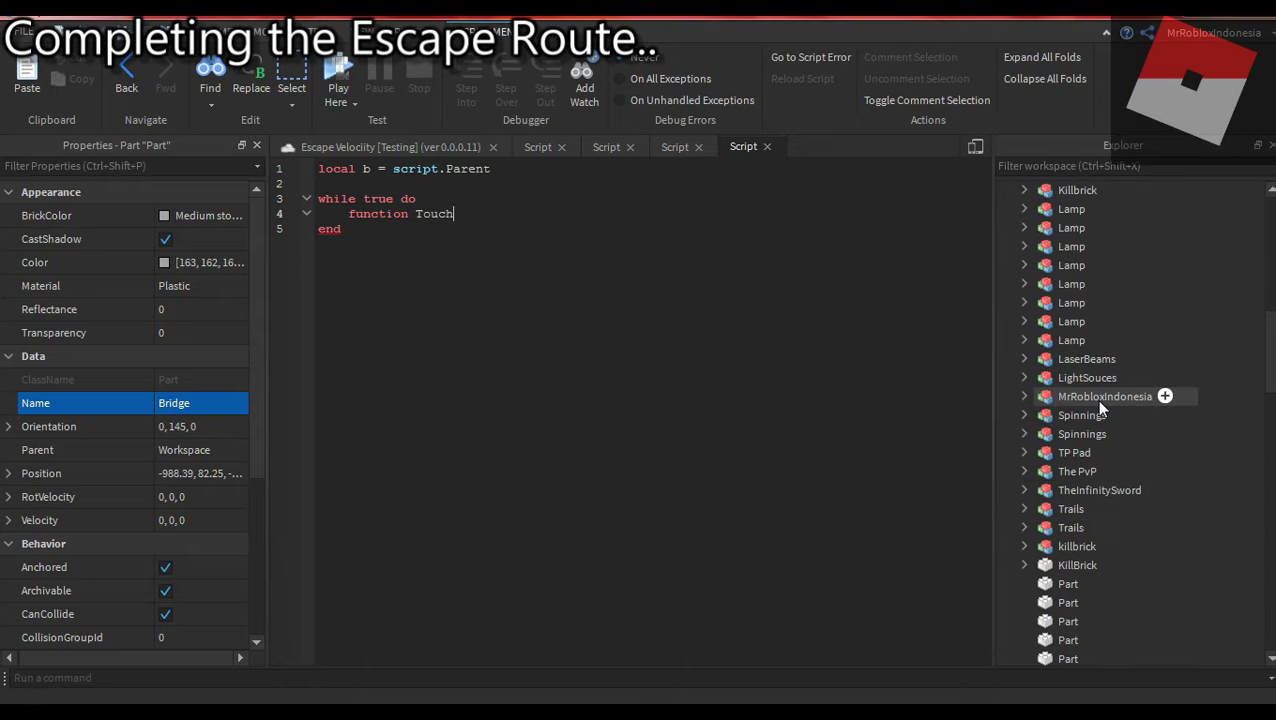
double_click(1110, 377)
double_click(1098, 397)
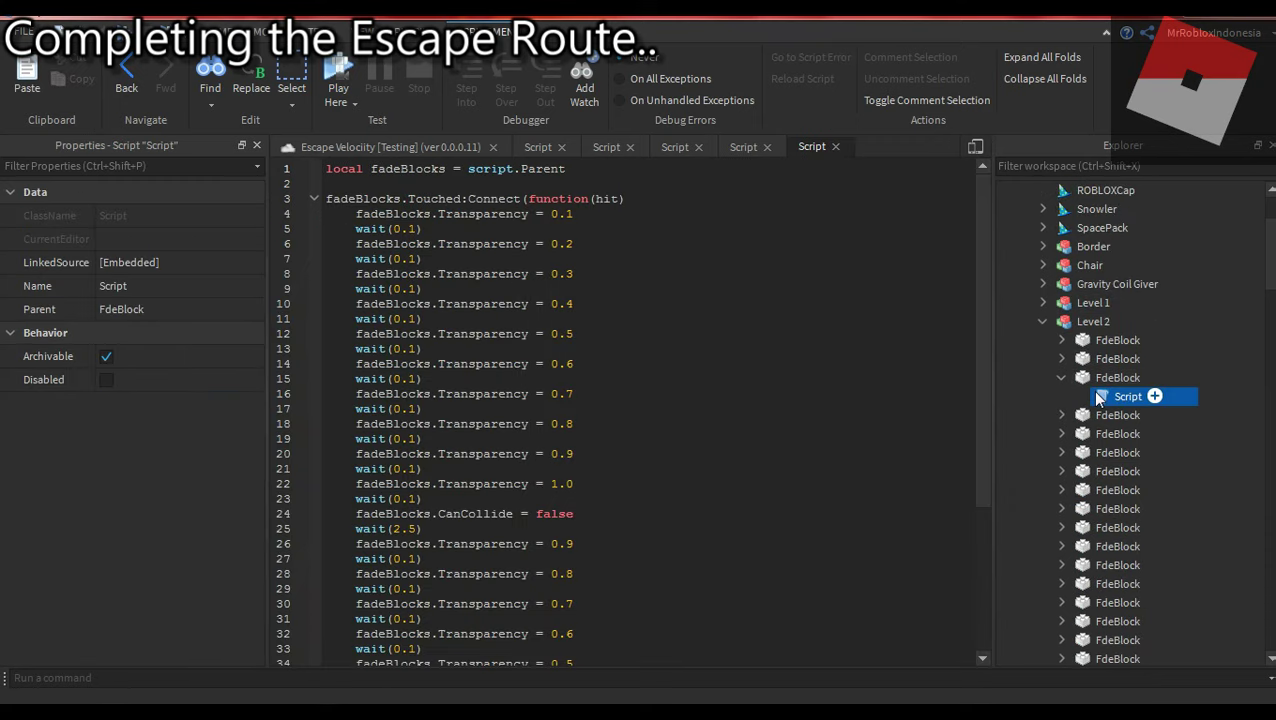
- Replace the Bridge script's while loop with a b.Touched:Connect(function(hit)) handler and select all its code
key(Tab)
text(Touched)
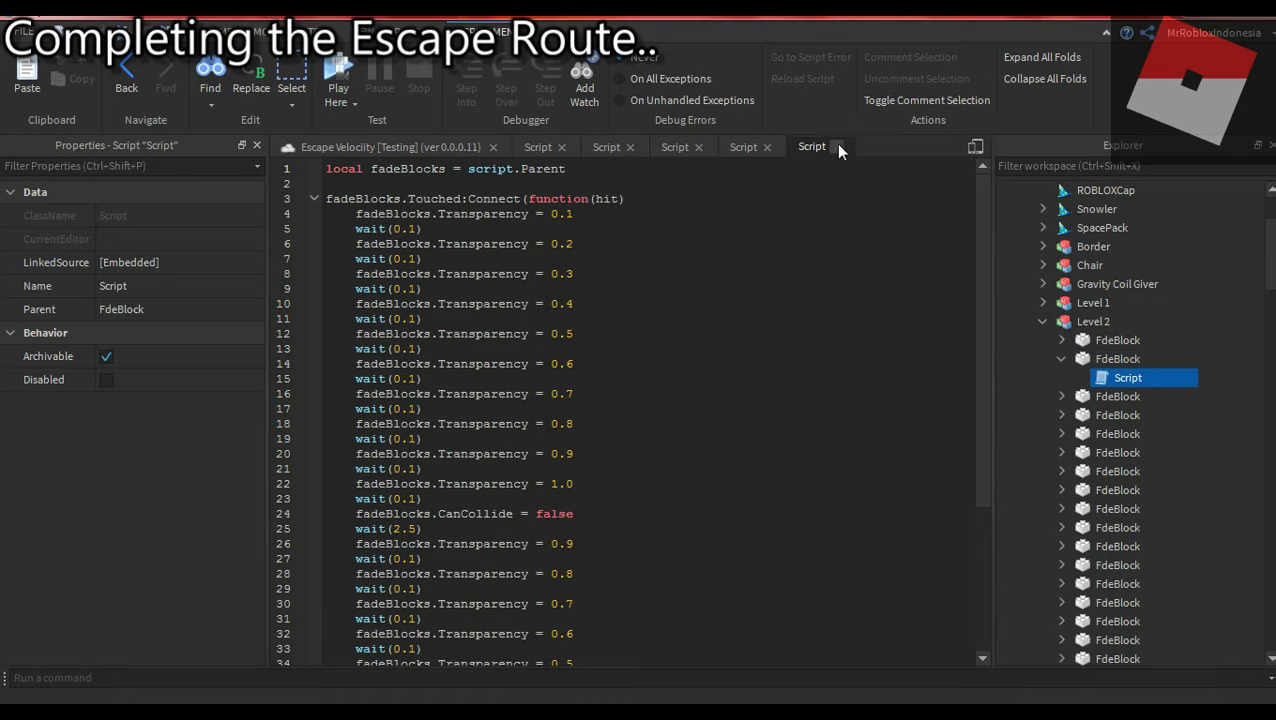
text(.Touched:Connect(function(hit)
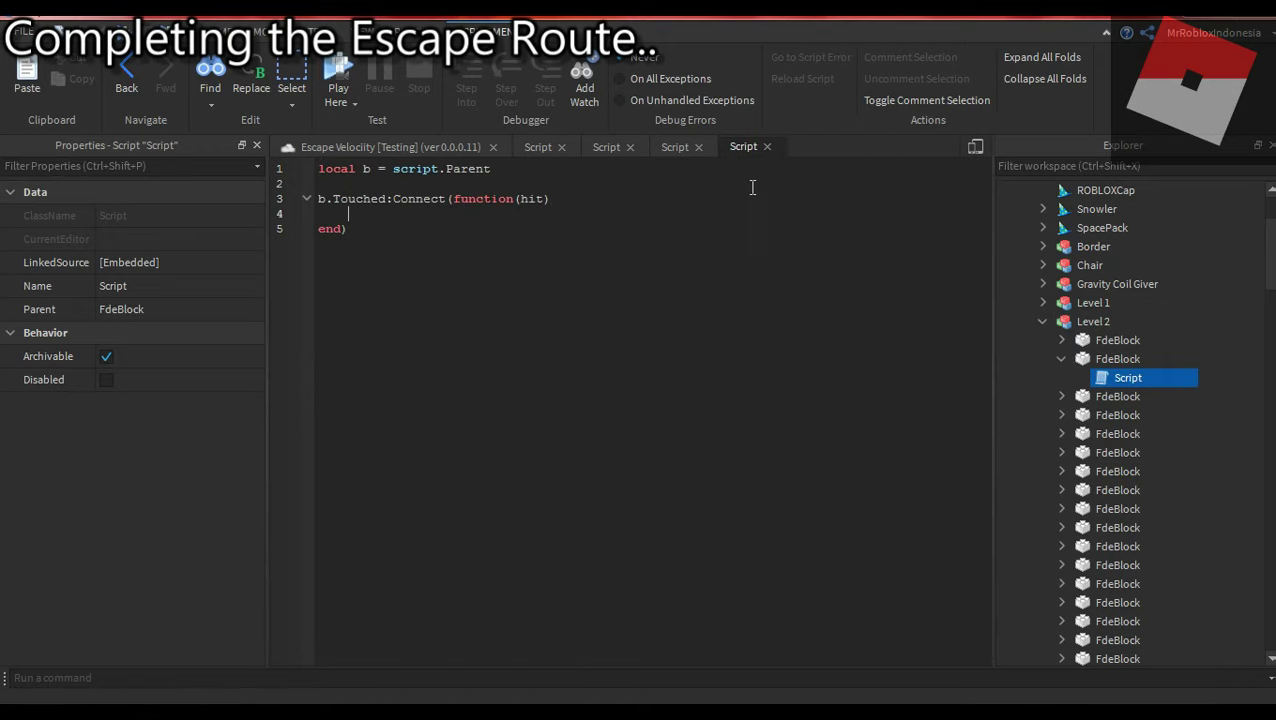
key(ctrl+a)
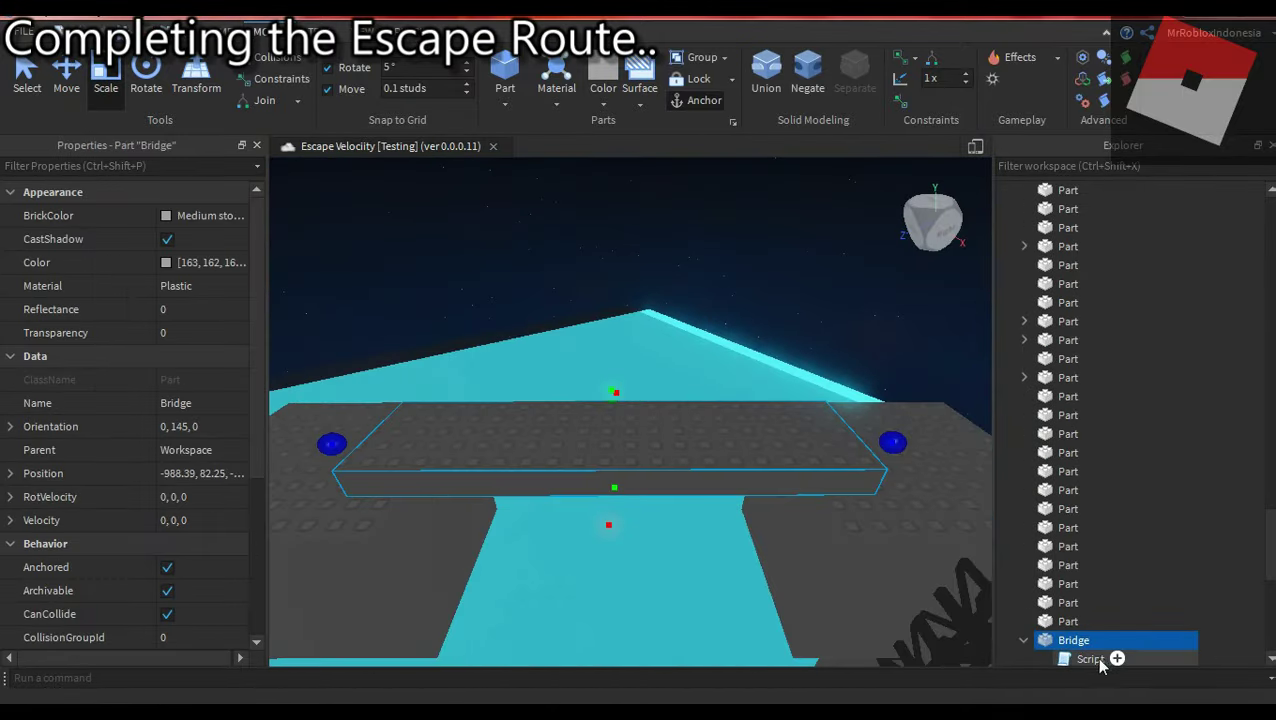
- Reopen the script inside the Bridge part
double_click(1100, 658)
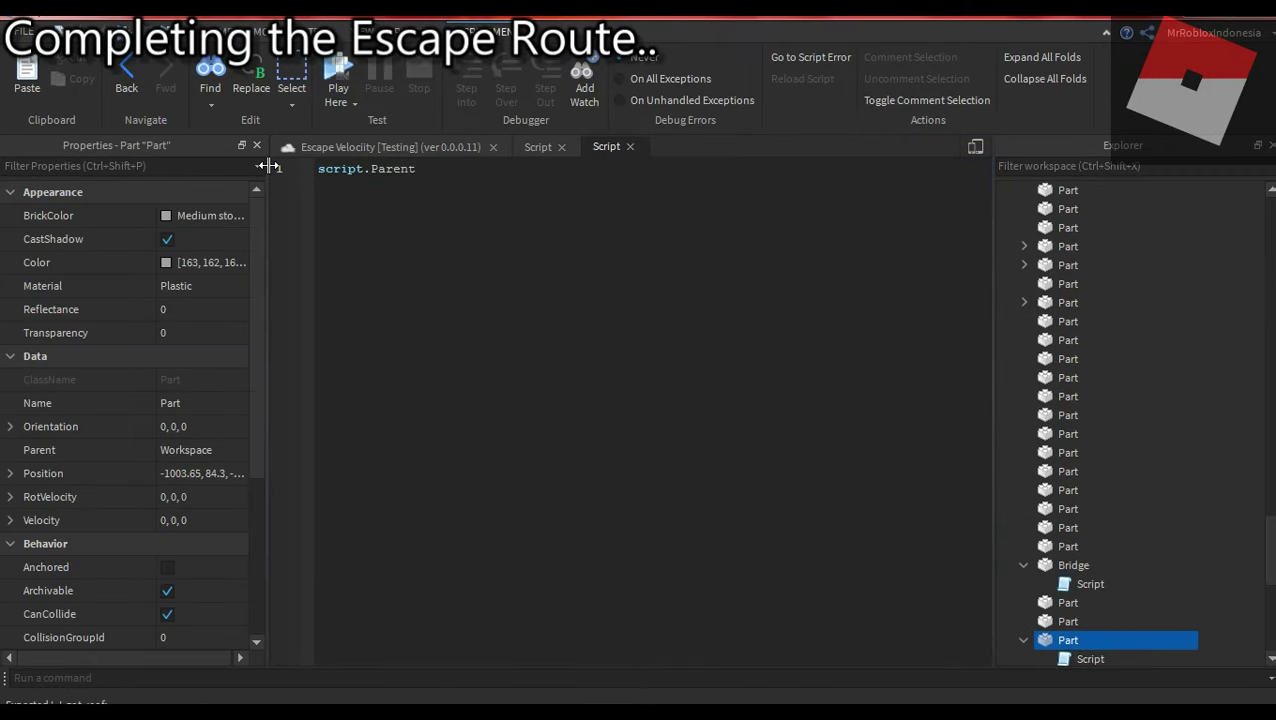
- Complete script.Parent in the new part's script as a script.Parent.Touched:Connect(function(hit)) handler with an empty body
text(ouc)
key(BackSpace)
key(BackSpace)
key(BackSpace)
key(BackSpace)
key(BackSpace)
text(.Touched:Connect(f)
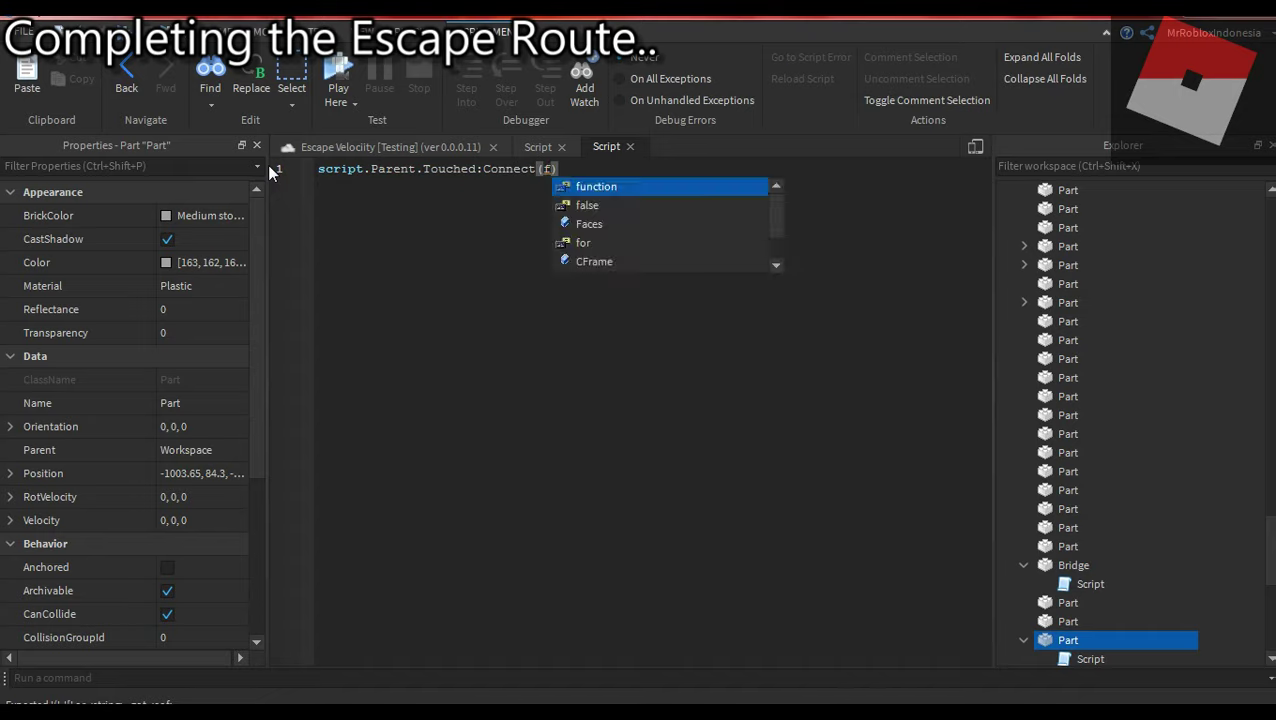
key(Tab)
text((hit))
key(Return)
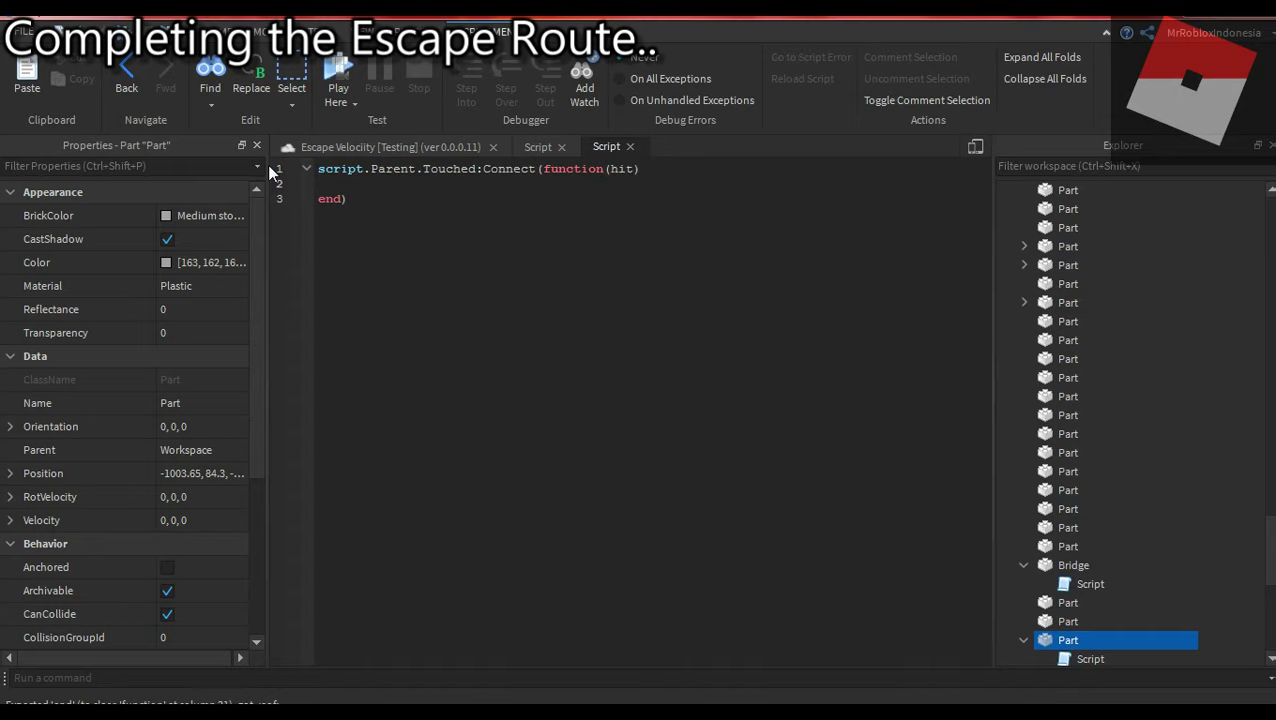
text(if PLa)
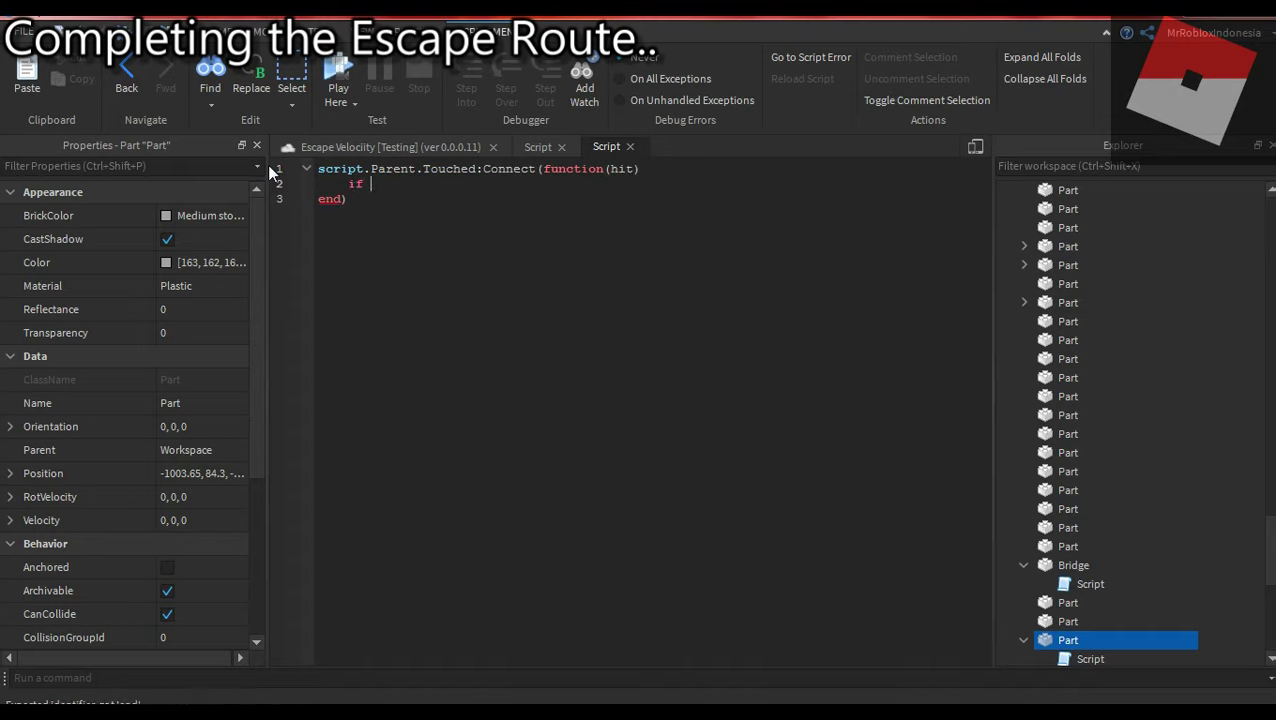
key(BackSpace)
key(BackSpace)
key(BackSpace)
- Add blank lines above the Touched handler and begin a local players = declaration in its body
key(Up)
key(Home)
key(Return)
key(Return)
double_click(354, 213)
text(local)
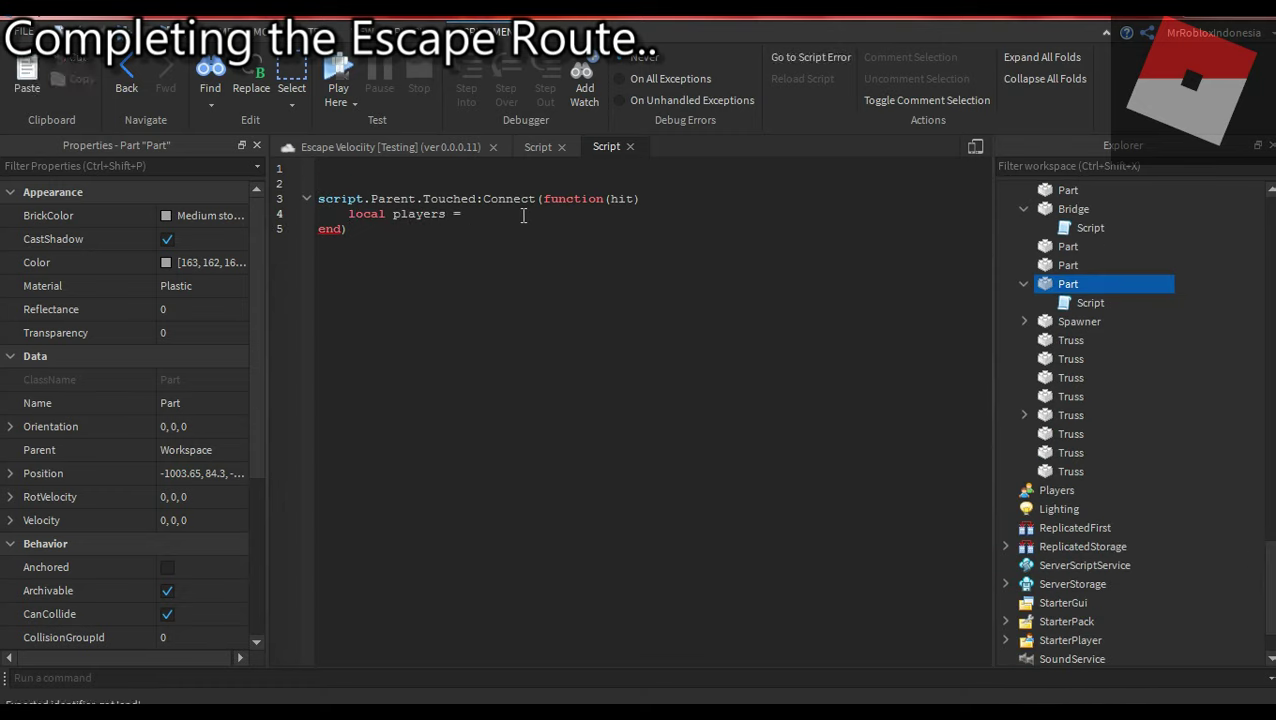
- Examine the player object in a short playtest and close the other open script
click(338, 70)
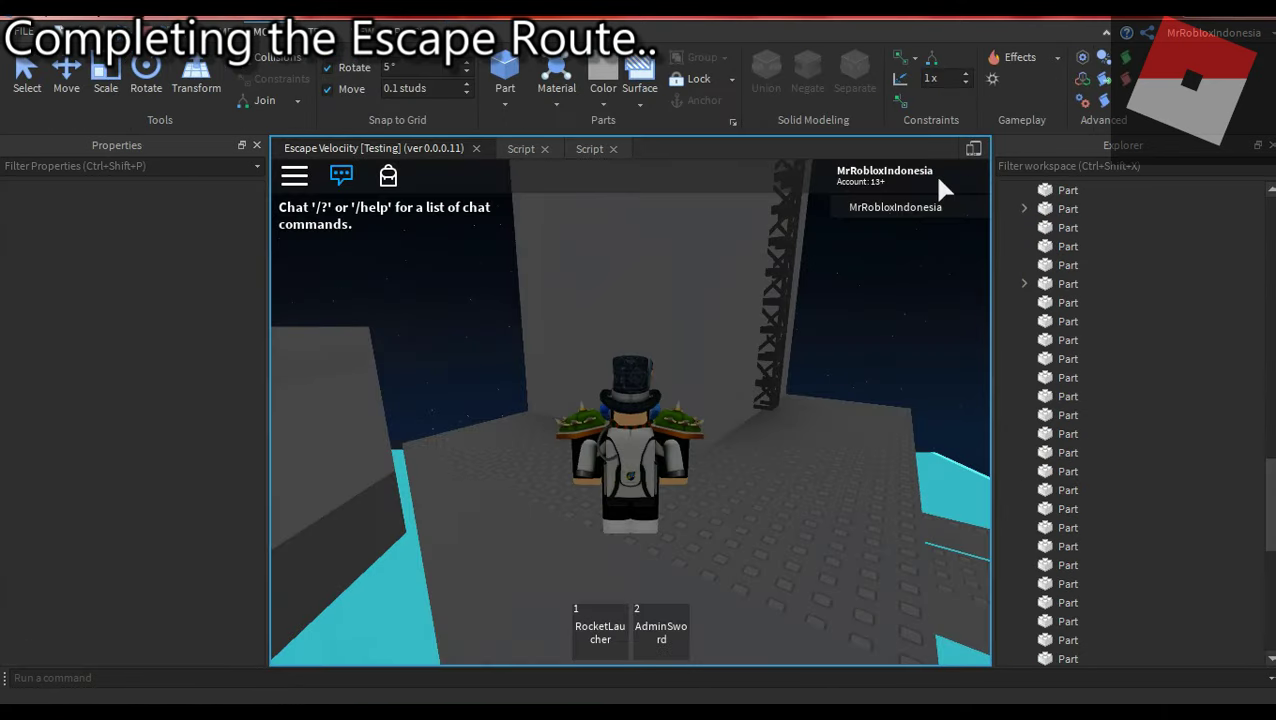
key(shift+F5)
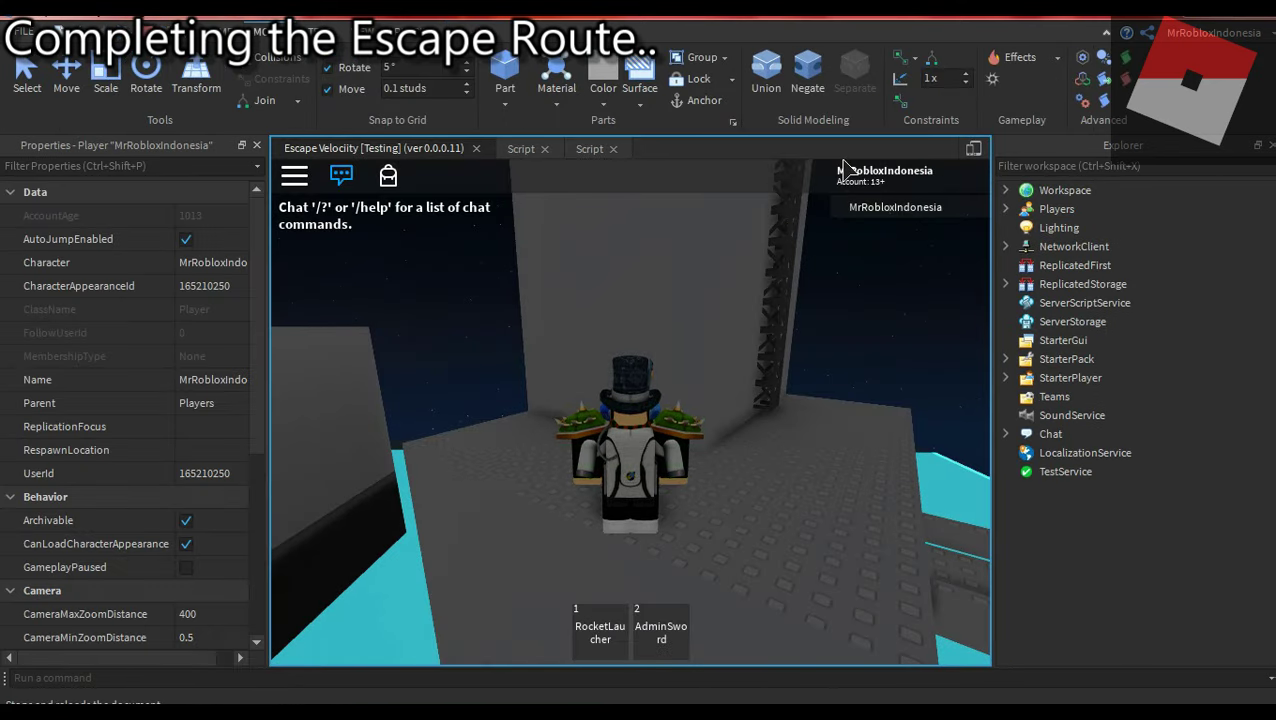
click(608, 148)
click(537, 146)
click(561, 146)
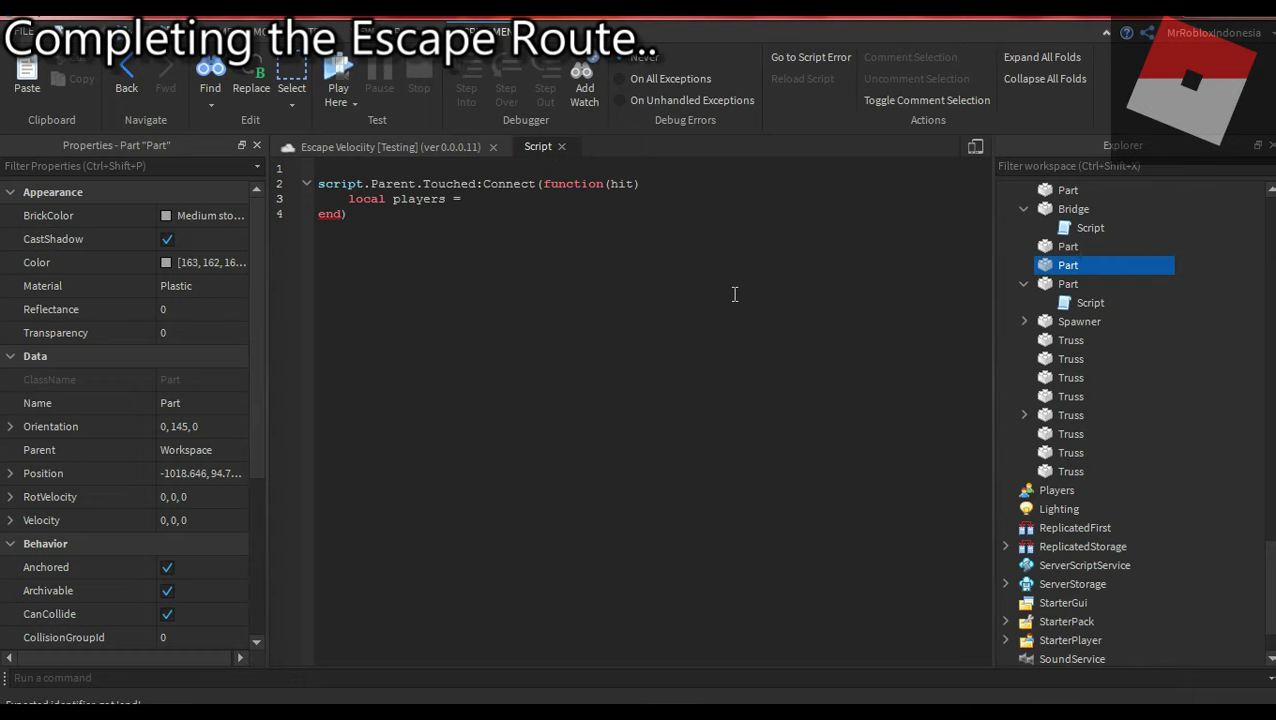
- Continue the players declaration in the Touched handler with game.Workspace:WaitForChild(
text(game.Workspace.)
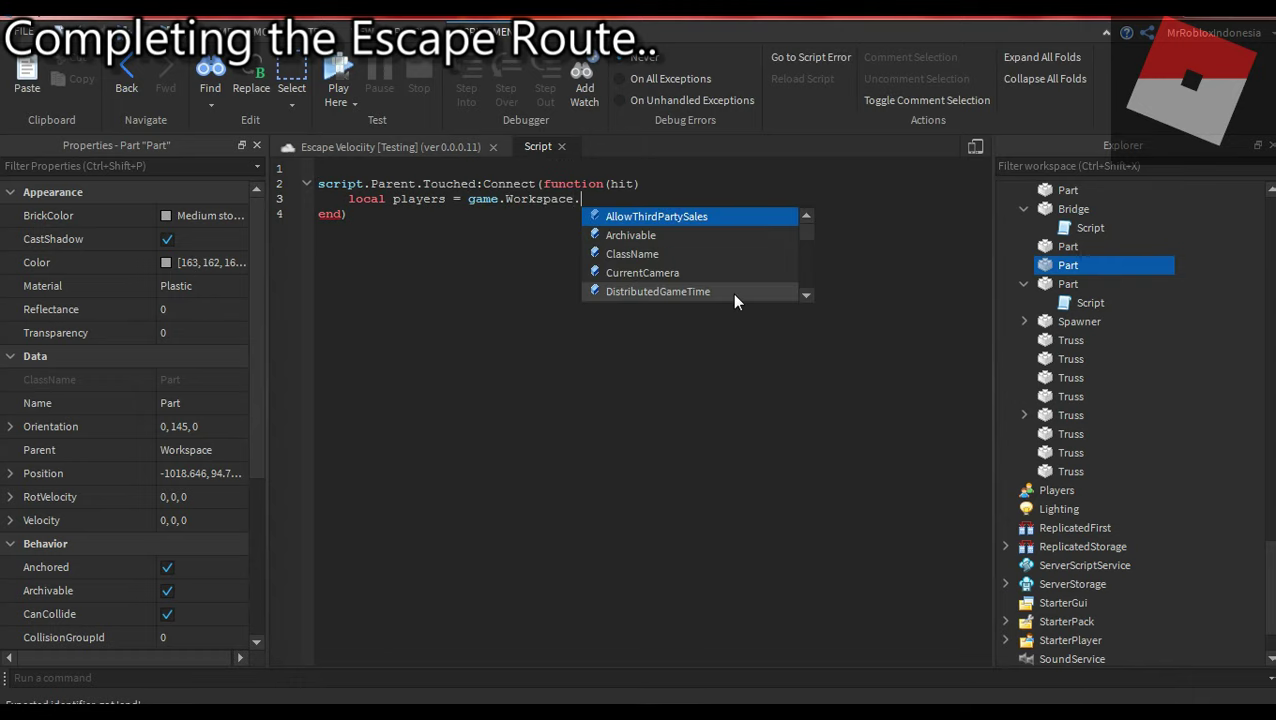
key(BackSpace)
text(:WaitForChild()
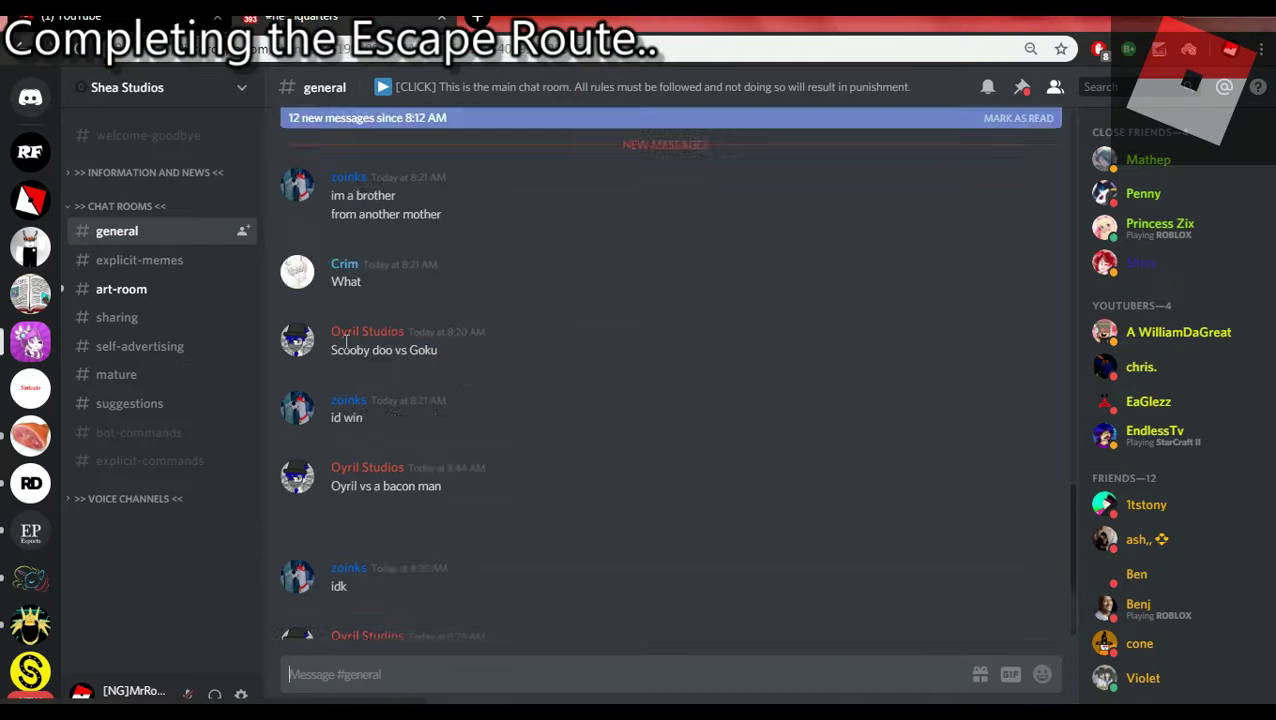
- Switch to Discord, read the newest messages in the Shea Studios #general channel and reply "lol"
scroll(747, 559, down, 5)
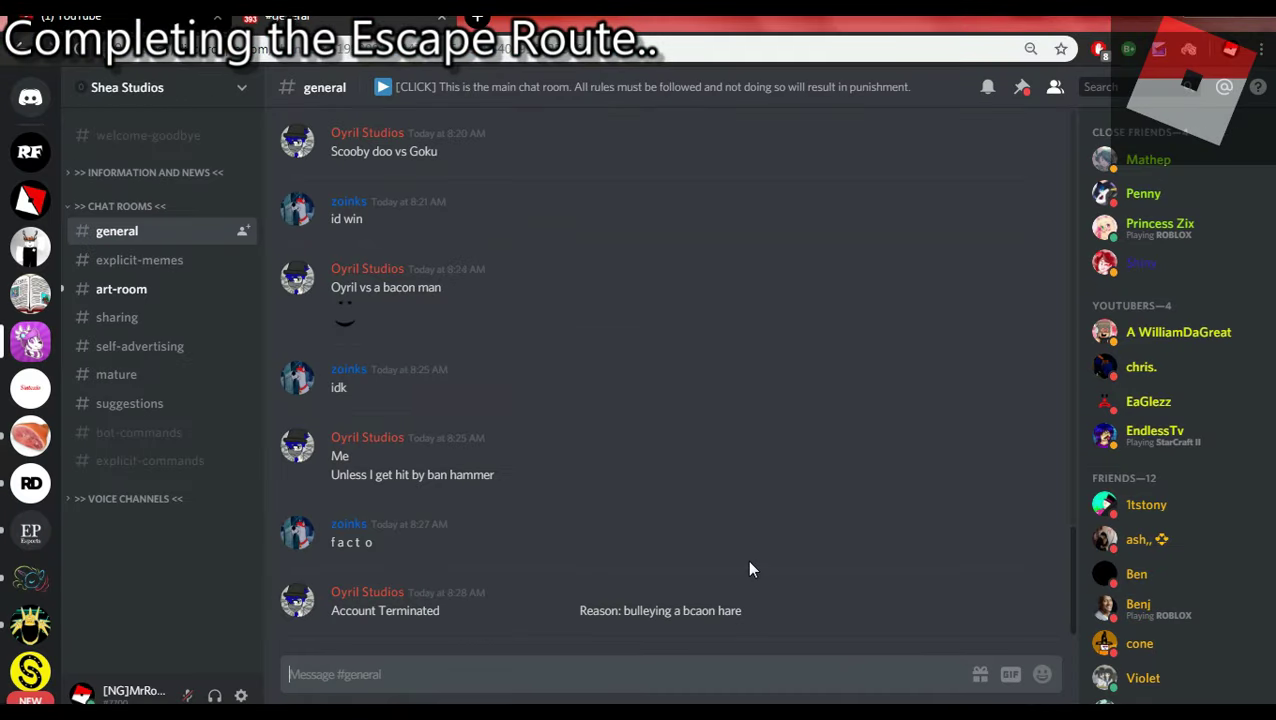
text(lol)
key(Return)
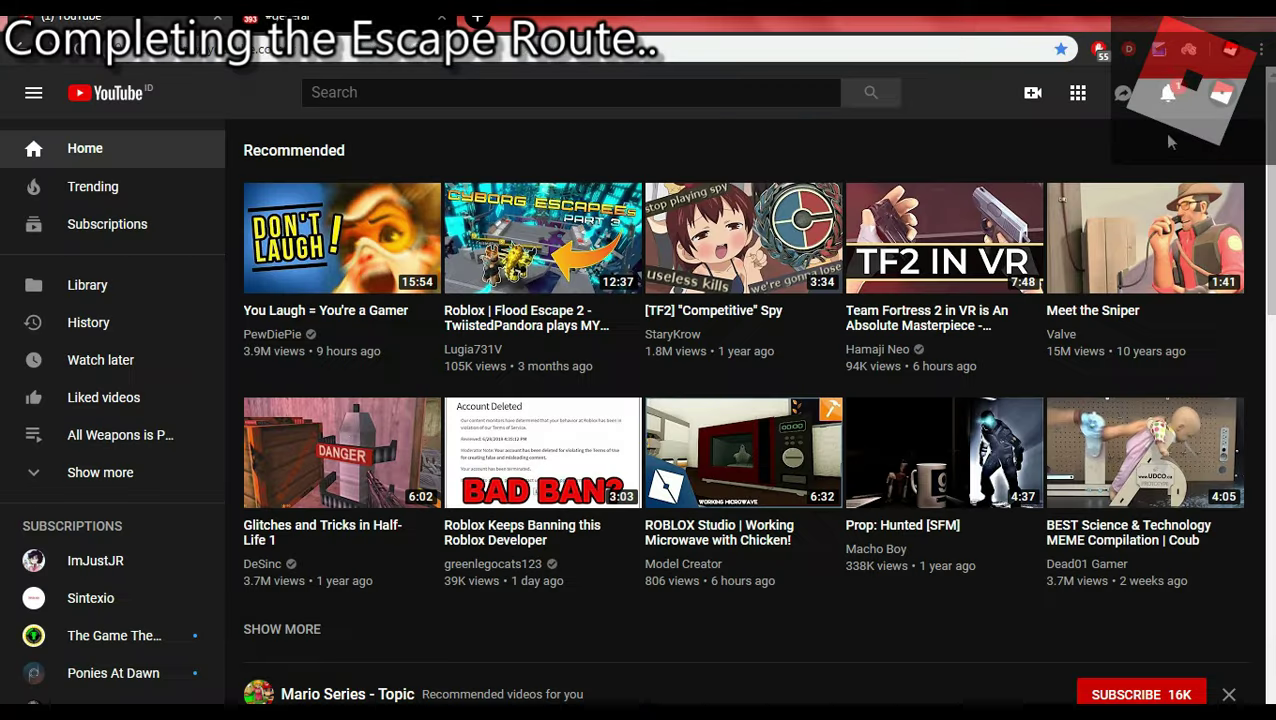
- Switch to YouTube and open the replies from the comment notification
click(1168, 92)
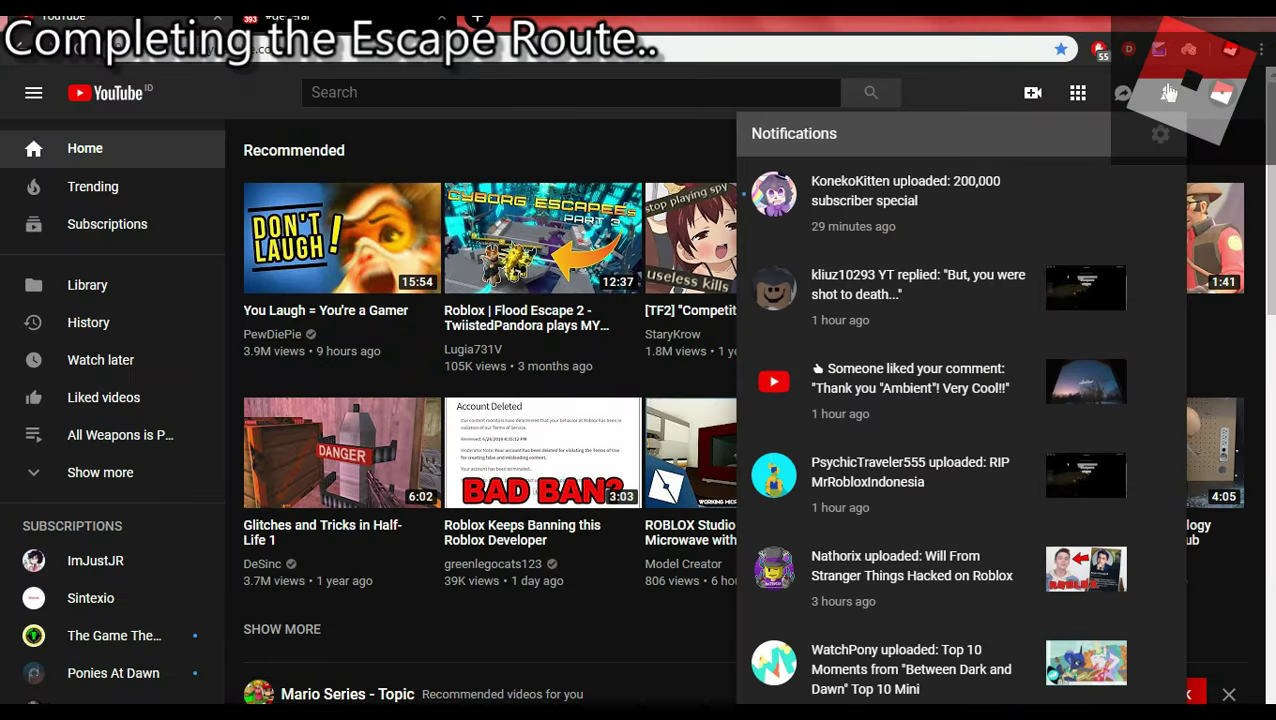
click(1068, 270)
click(856, 352)
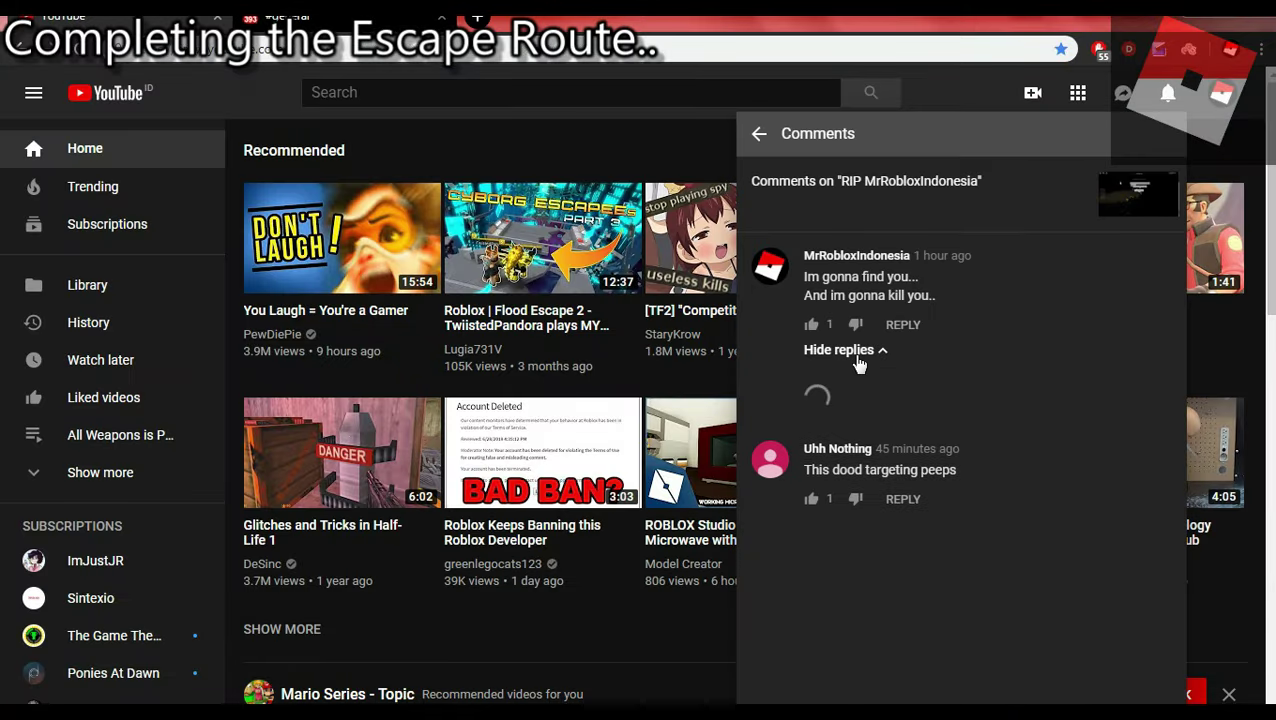
- Search YouTube for "how to make wait for player in roblox studio"
click(527, 92)
text(how to make)
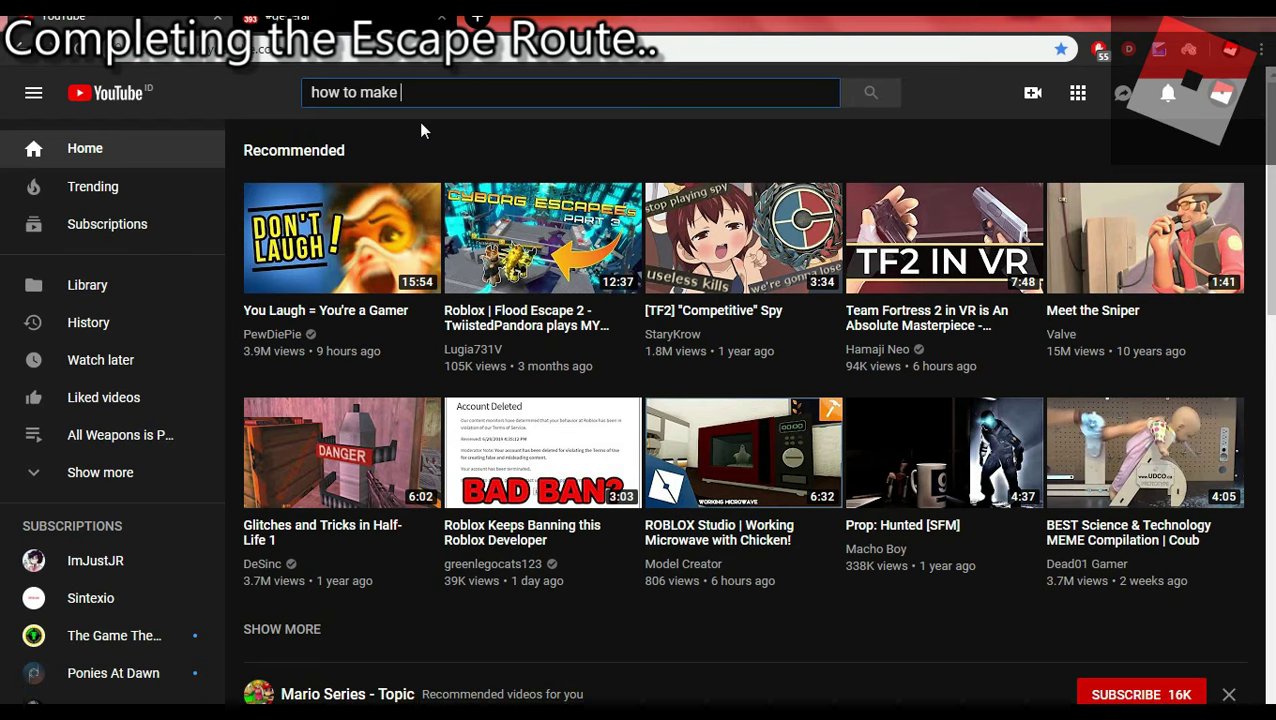
text(p)
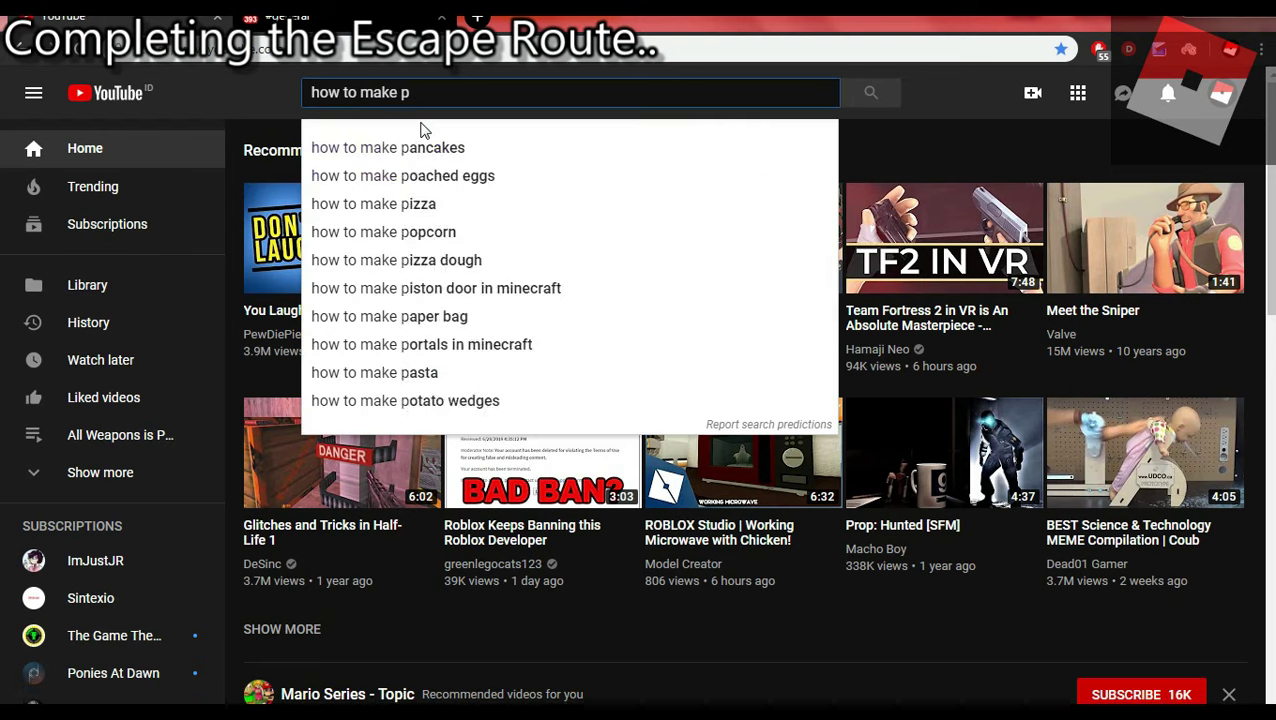
key(BackSpace)
text(wait for player in roblox studio)
key(Return)
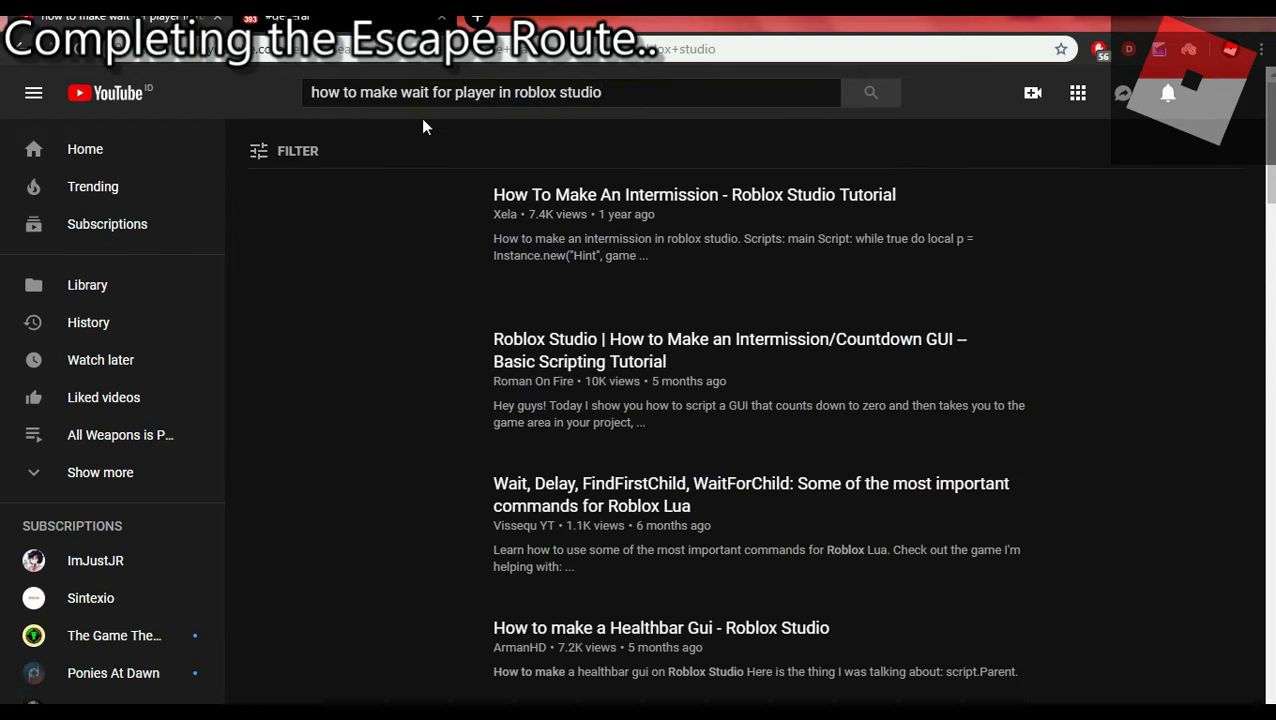
- Look through the results and open the video "ROBLOX How To Make a Minigame - Making a Lobby, Simple Minigame and Player Data"
scroll(397, 374, down, 2)
scroll(397, 374, down, 3)
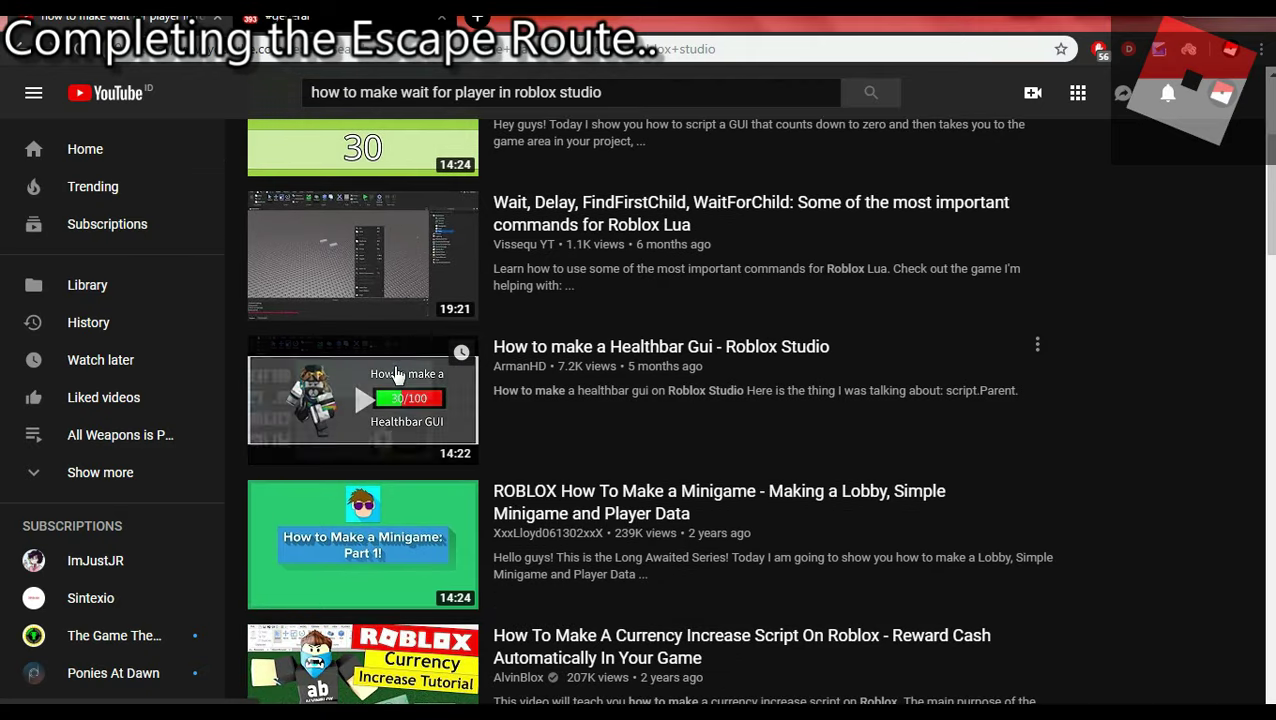
scroll(395, 365, up, 5)
scroll(397, 352, down, 10)
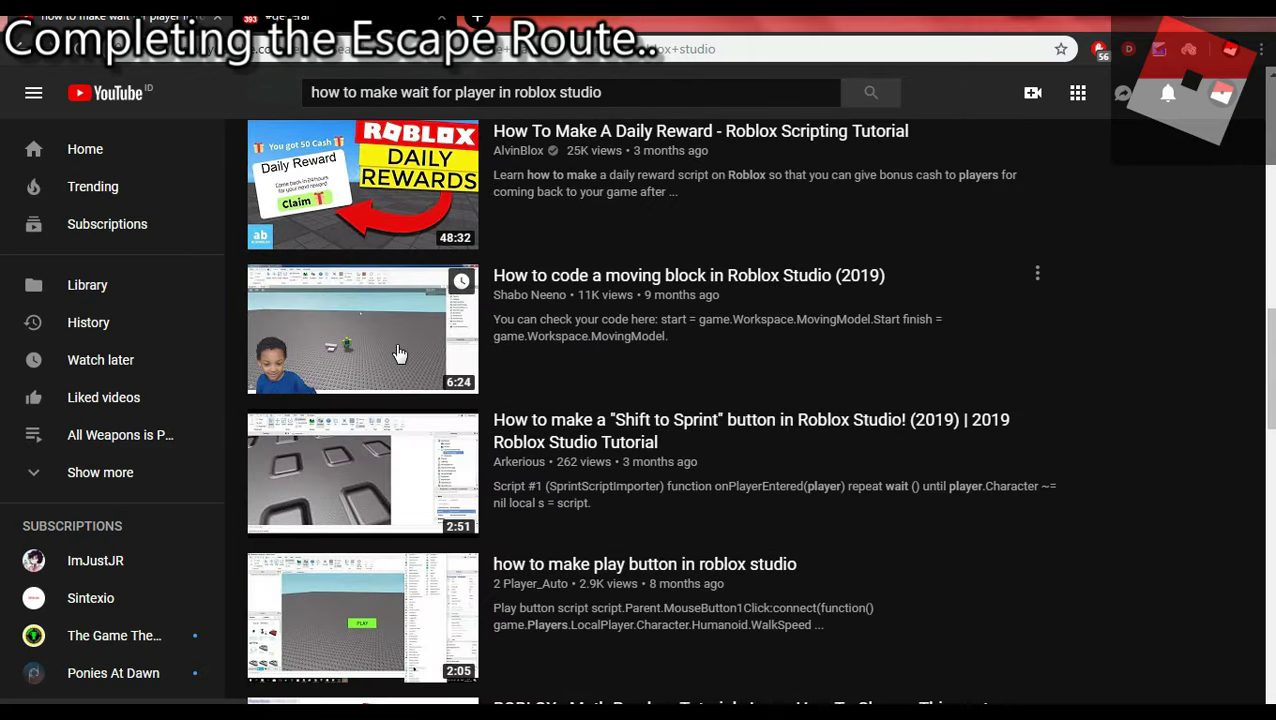
scroll(397, 352, up, 8)
scroll(397, 352, down, 1)
click(361, 507)
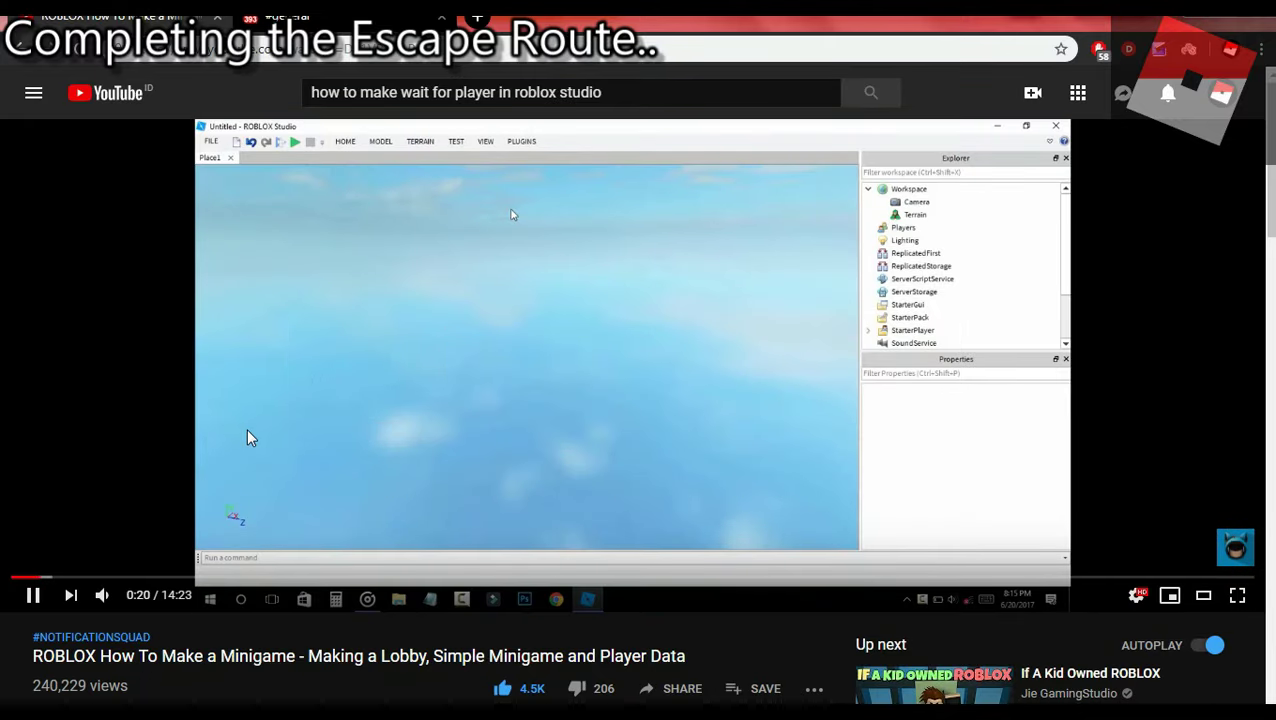
- Skip ahead in the minigame tutorial to examine how the Data script's PlayerAdded function is written
click(55, 577)
drag(63, 580, 338, 588)
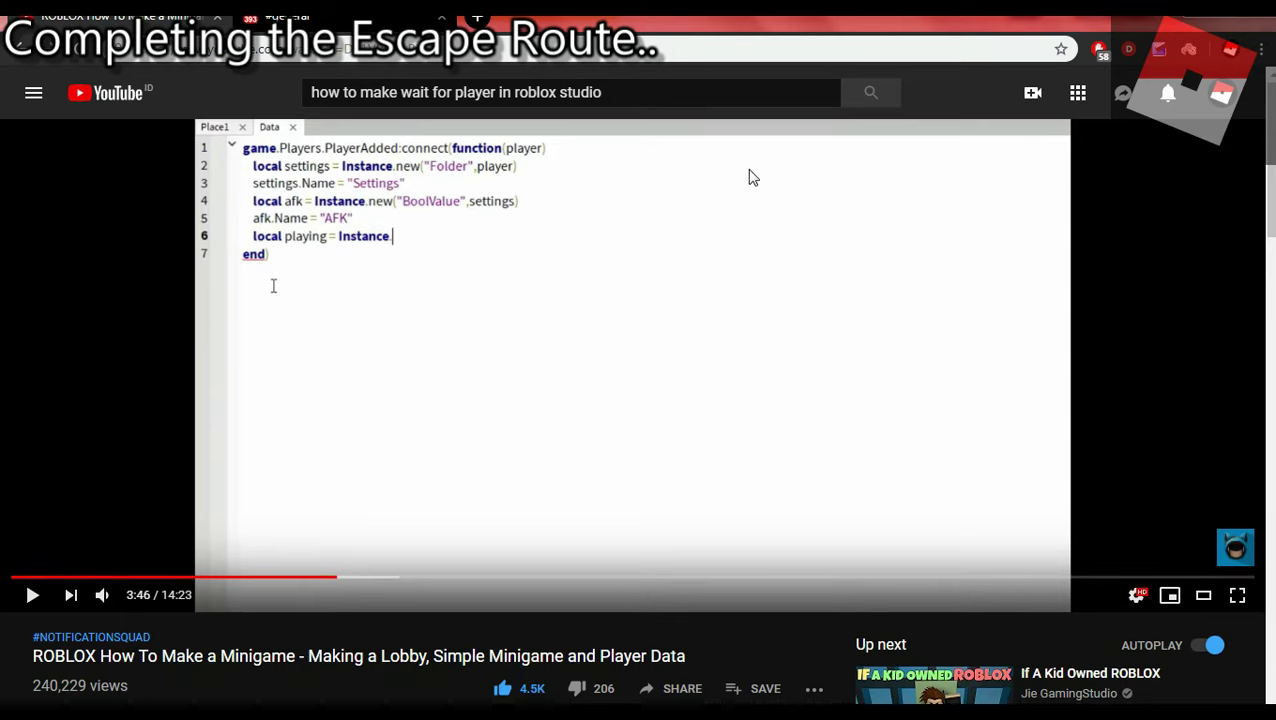
drag(369, 582, 389, 580)
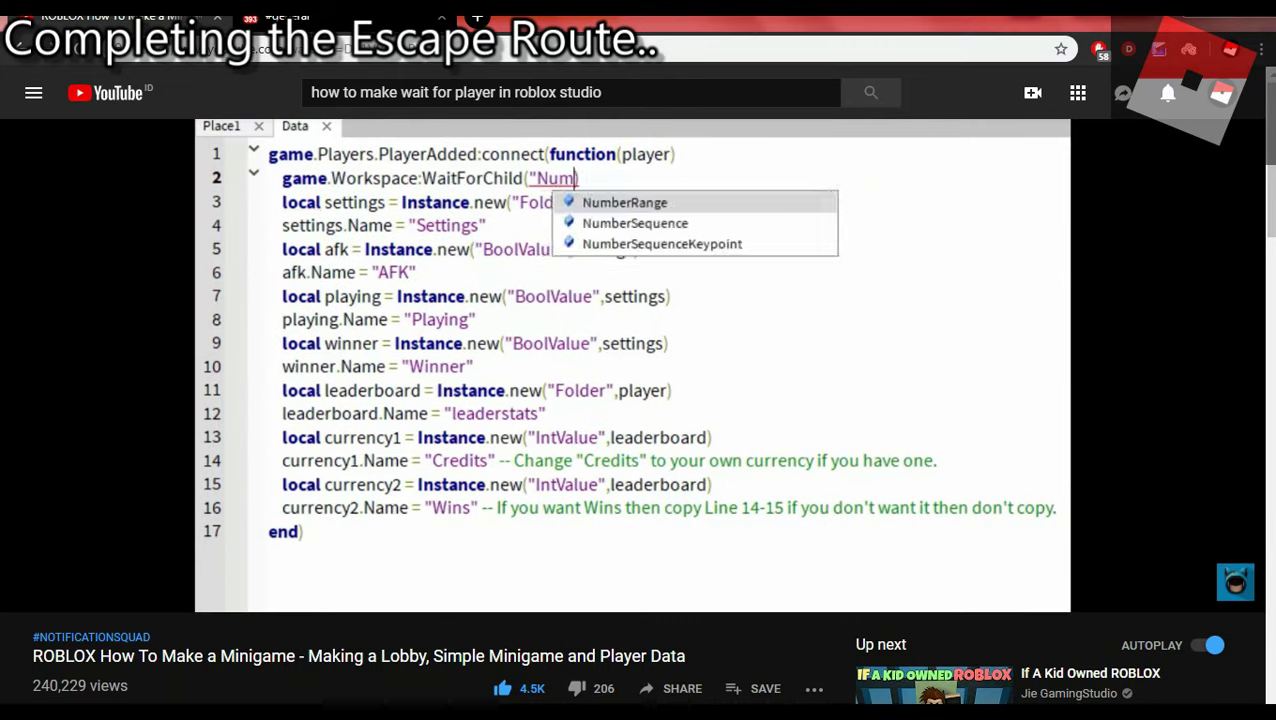
- Skip further through the tutorial to examine the NumPlayers counting code and the GameScript section at about 8:15
click(618, 579)
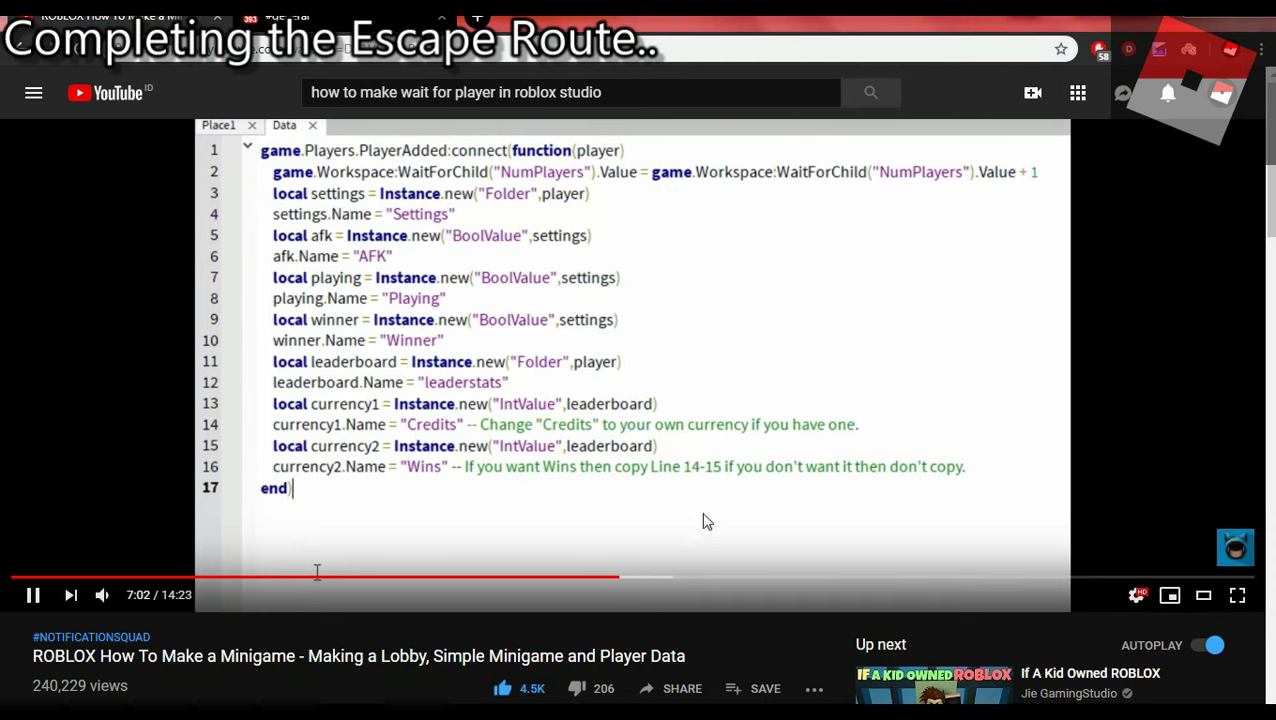
click(634, 579)
click(687, 579)
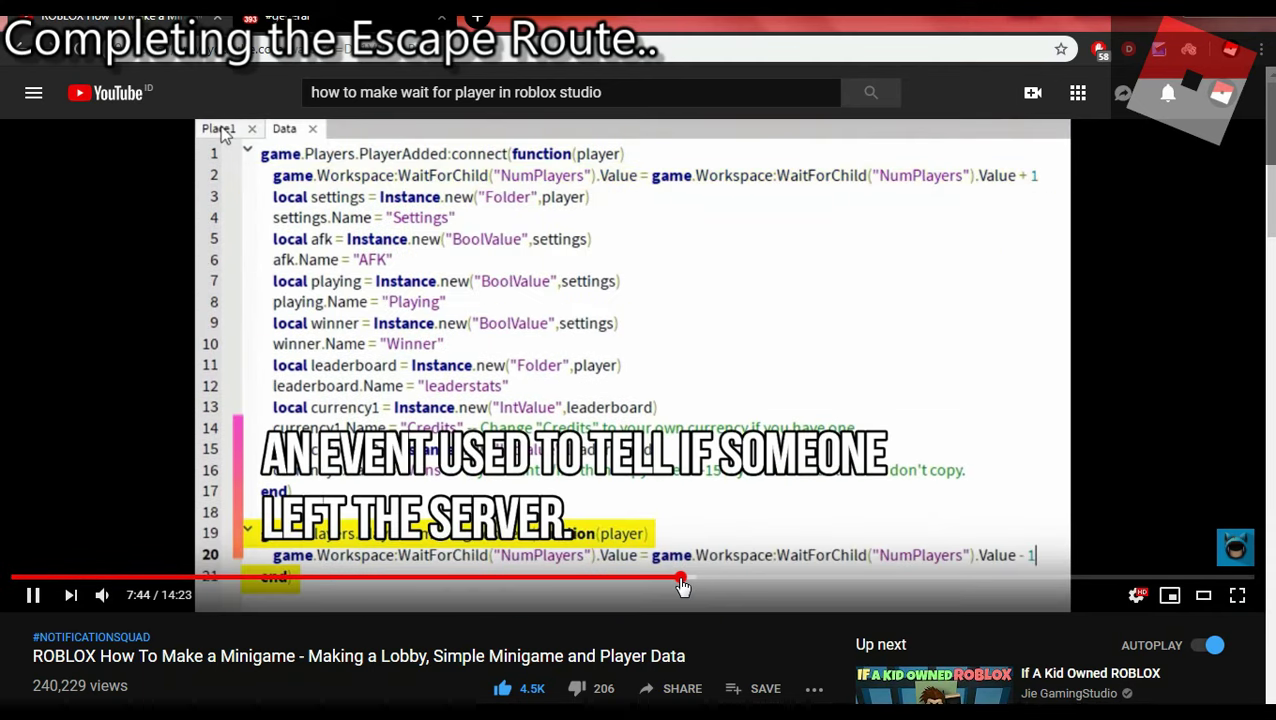
click(543, 567)
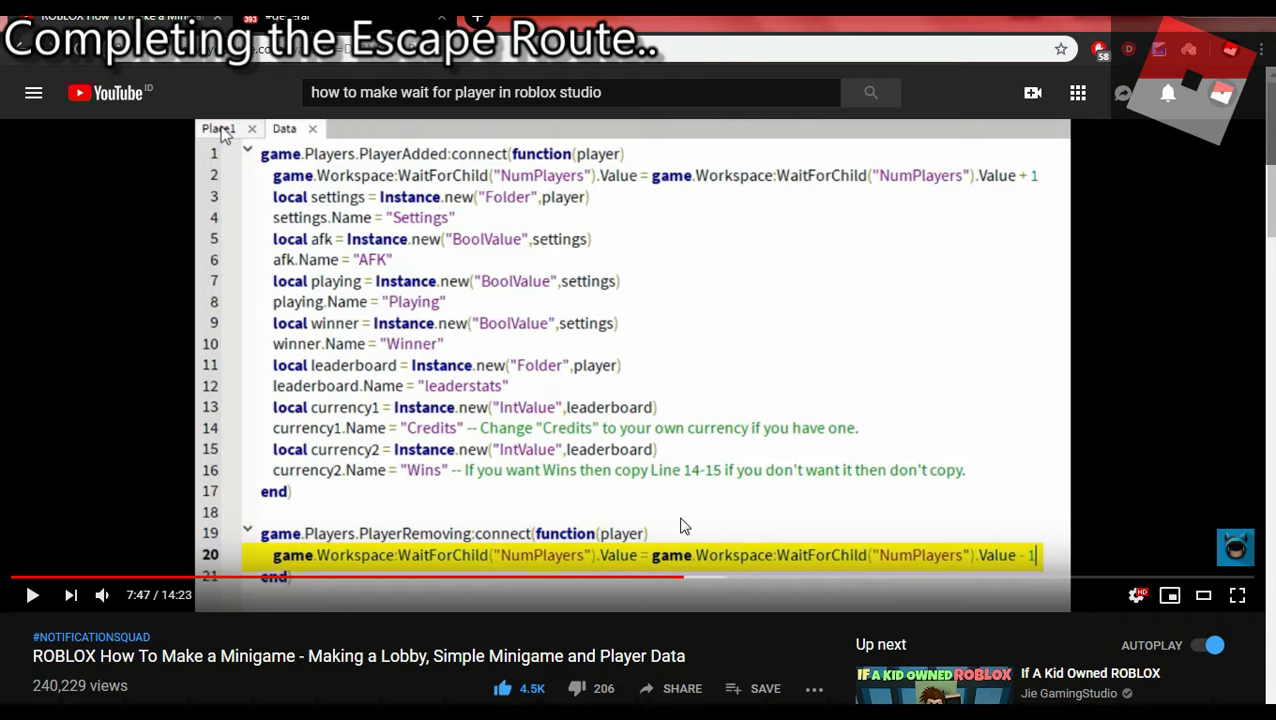
click(670, 483)
click(714, 579)
click(729, 579)
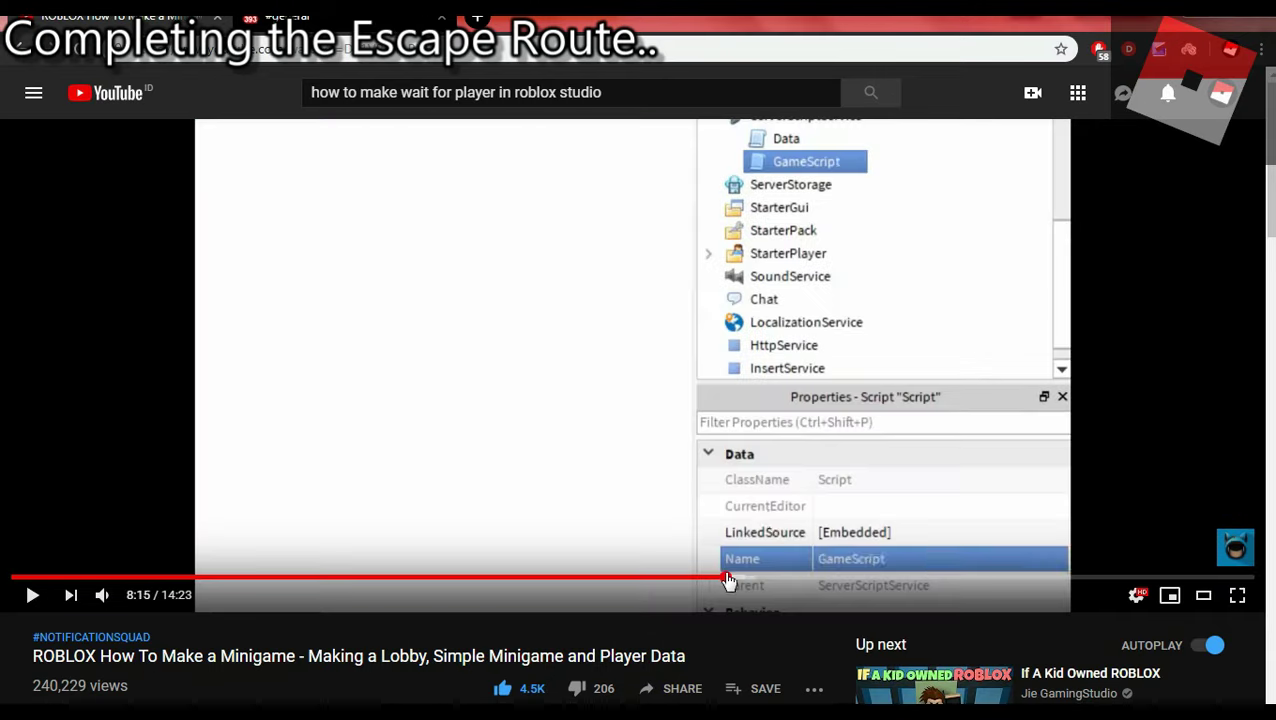
- Skip slightly ahead in the tutorial and playtest the map, walking the character along the truss to the grey block
click(742, 579)
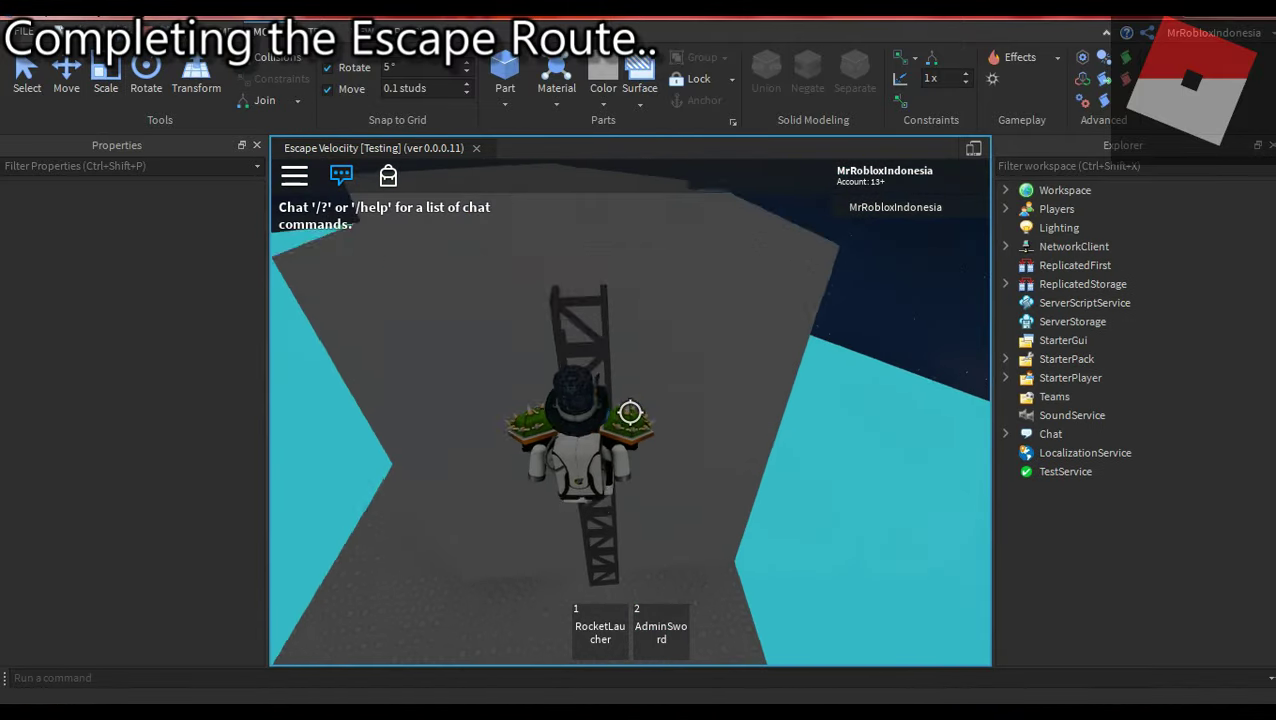
key(w)
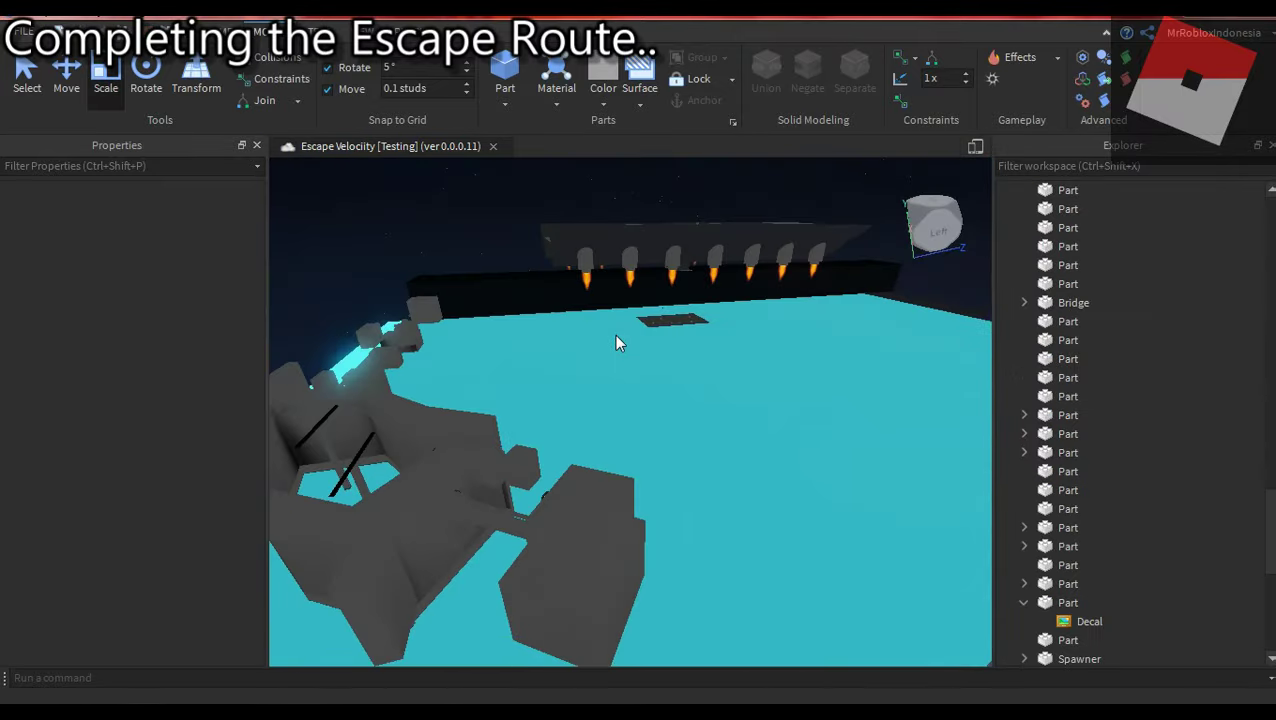
- Duplicate the studded platform part, move the copy out past the platform's edge and narrow it into a bar
right_drag(522, 393, 609, 416)
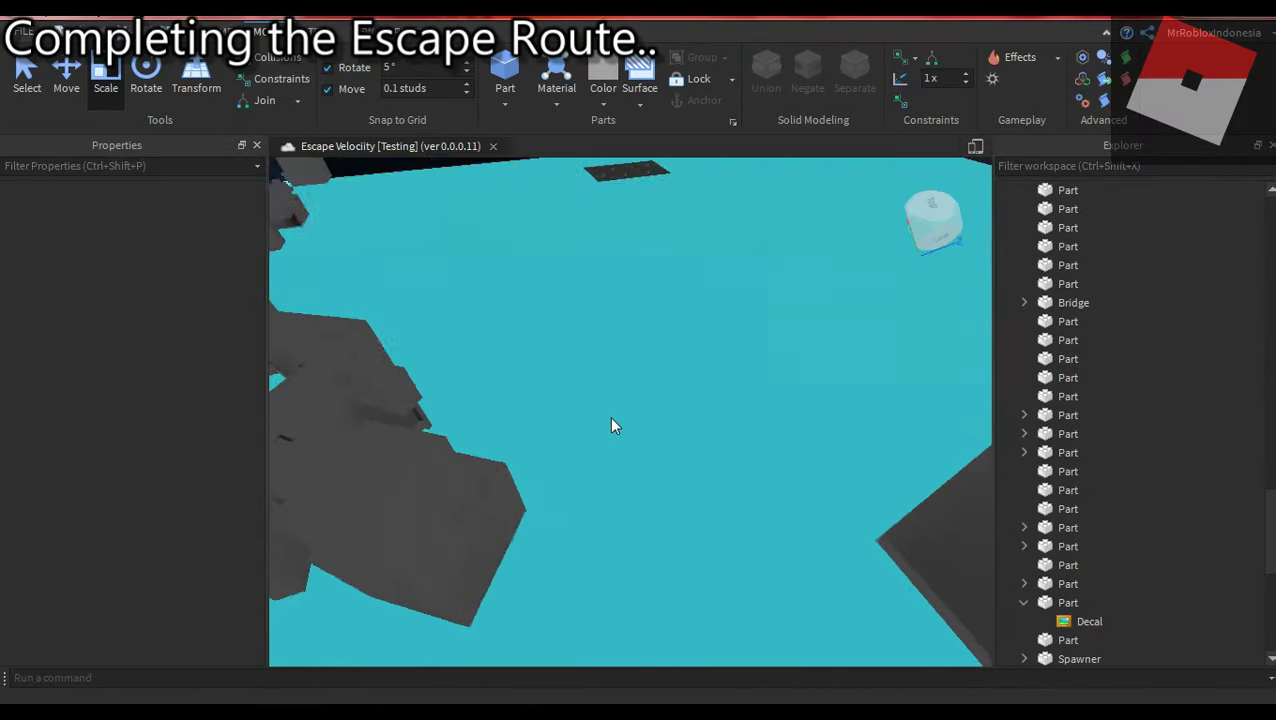
click(740, 450)
click(66, 80)
drag(755, 548, 770, 563)
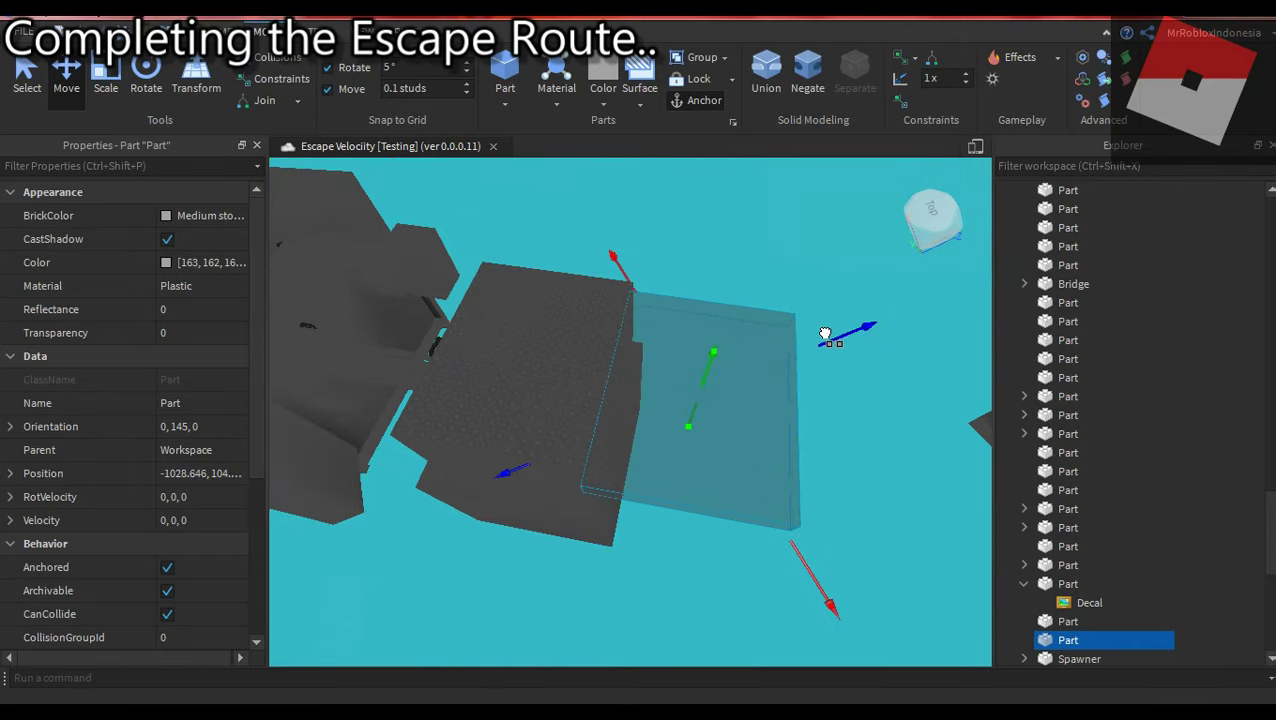
key(ctrl+3)
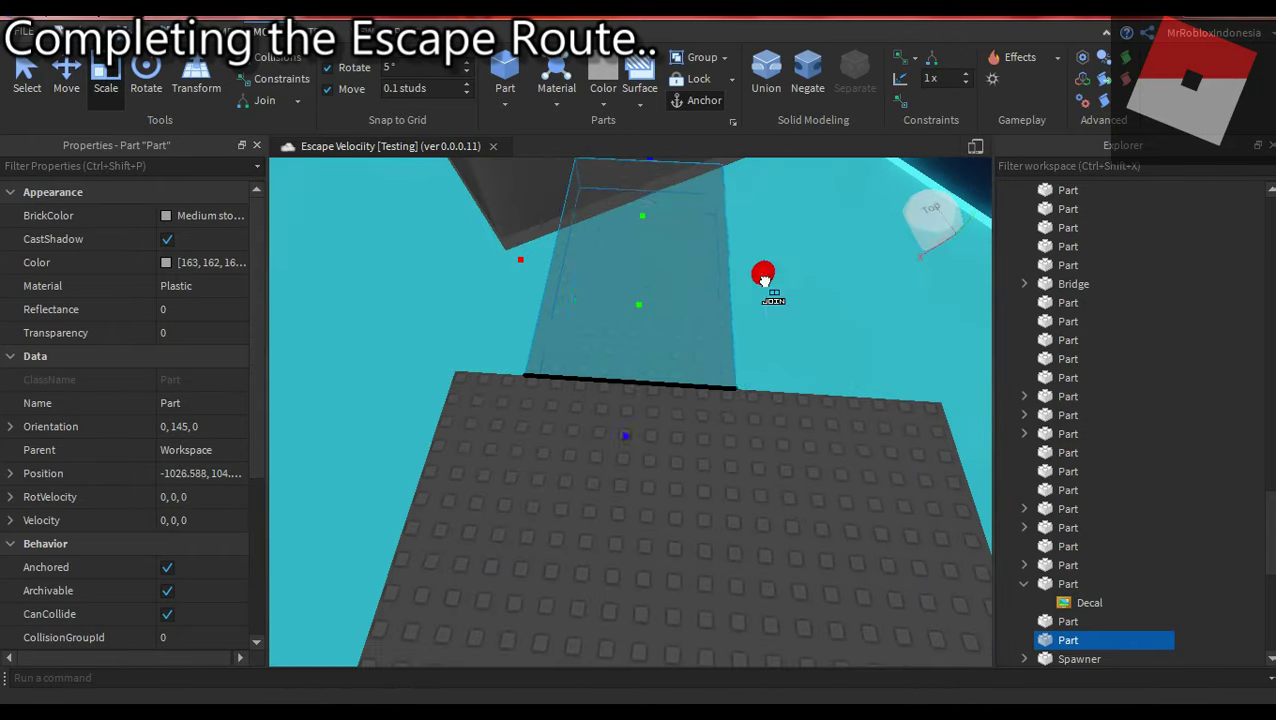
drag(763, 279, 619, 360)
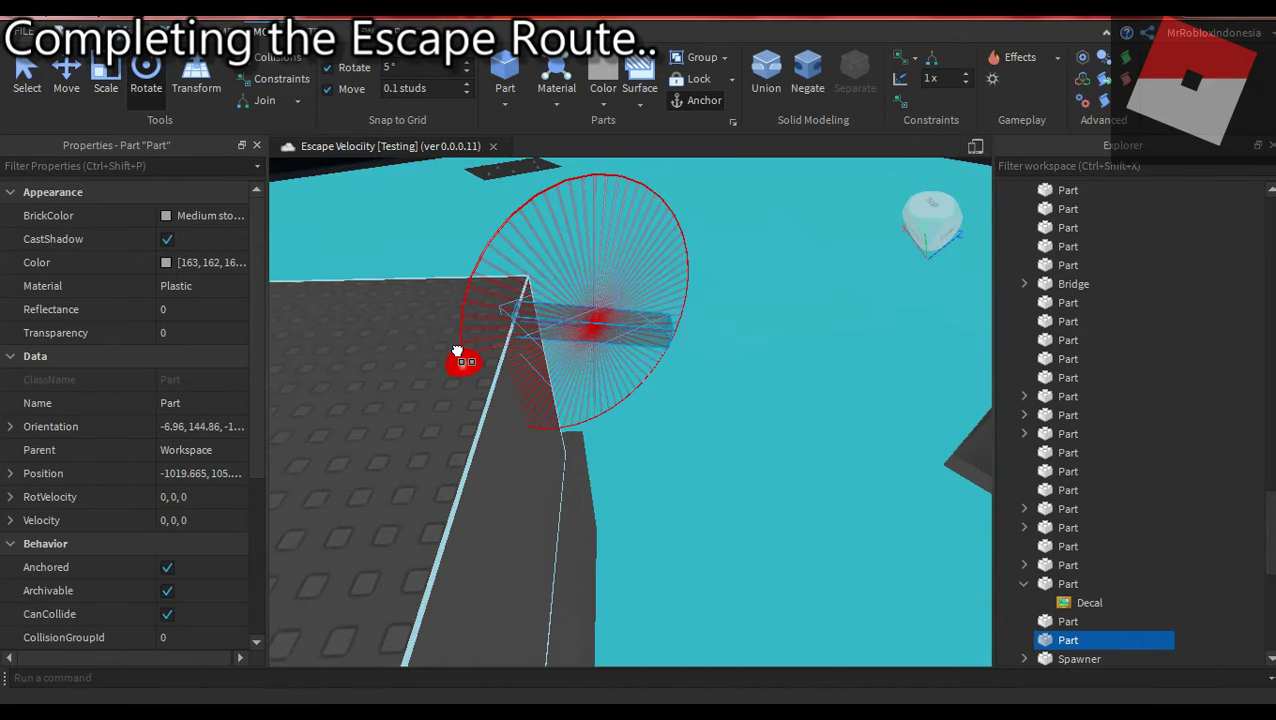
- Tilt the narrow bar downward and move it against the outer edge of the platform
right_drag(457, 352, 388, 285)
drag(388, 285, 641, 365)
right_drag(641, 365, 631, 436)
key(ctrl+2)
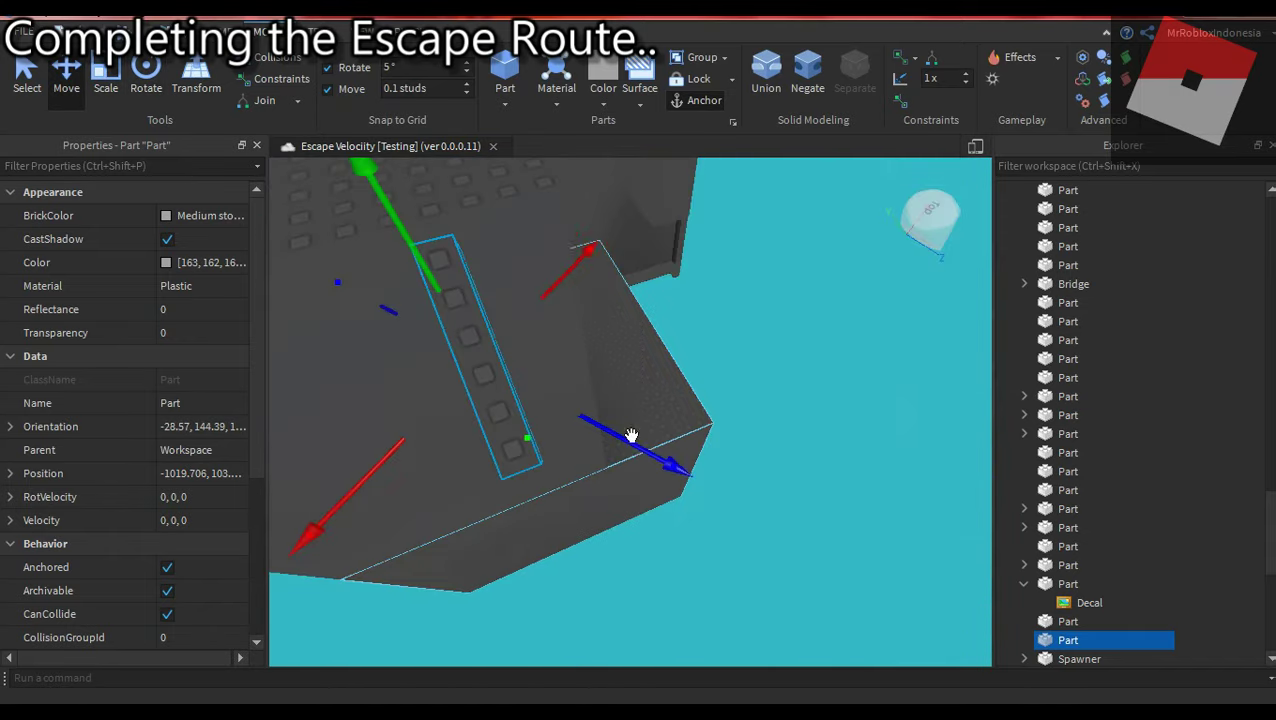
drag(404, 262, 410, 258)
right_drag(410, 258, 703, 546)
- Duplicate the tilted bar and place the copy beyond the first bar's lower end
right_drag(654, 228, 577, 414)
key(ctrl+3)
click(675, 302)
click(646, 210)
click(641, 484)
click(723, 290)
key(ctrl+2)
click(723, 290)
click(478, 205)
right_drag(754, 462, 673, 405)
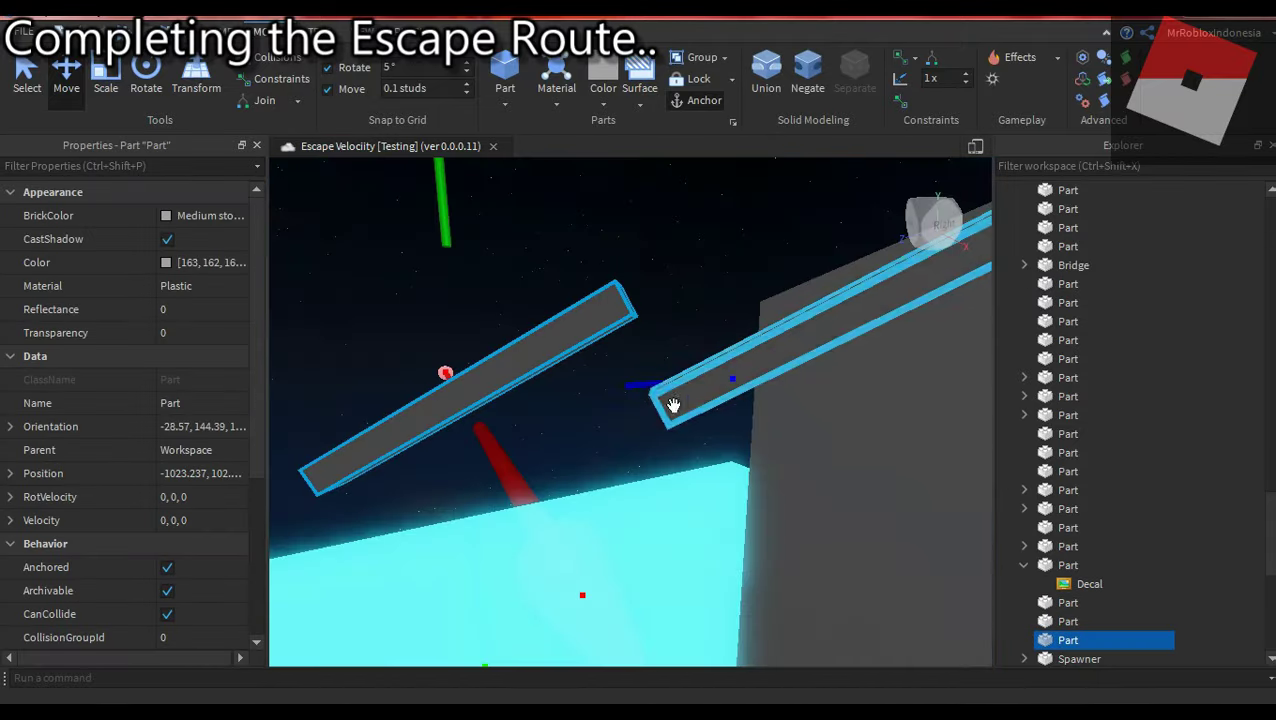
- Rotate the second bar to a shallower slope and align it with the end of the first bar
click(146, 72)
drag(664, 347, 752, 513)
key(ctrl+2)
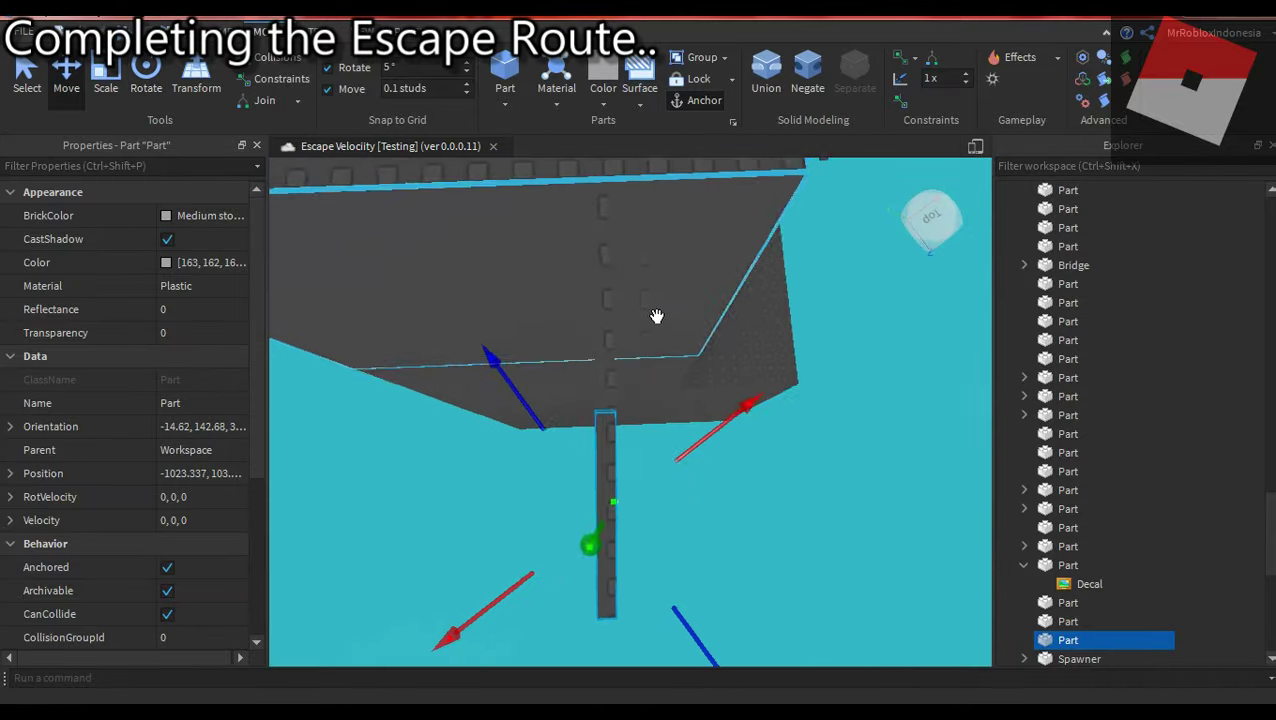
key(ctrl+4)
right_drag(675, 265, 544, 430)
key(ctrl+2)
click(105, 75)
right_drag(917, 296, 519, 541)
click(675, 413)
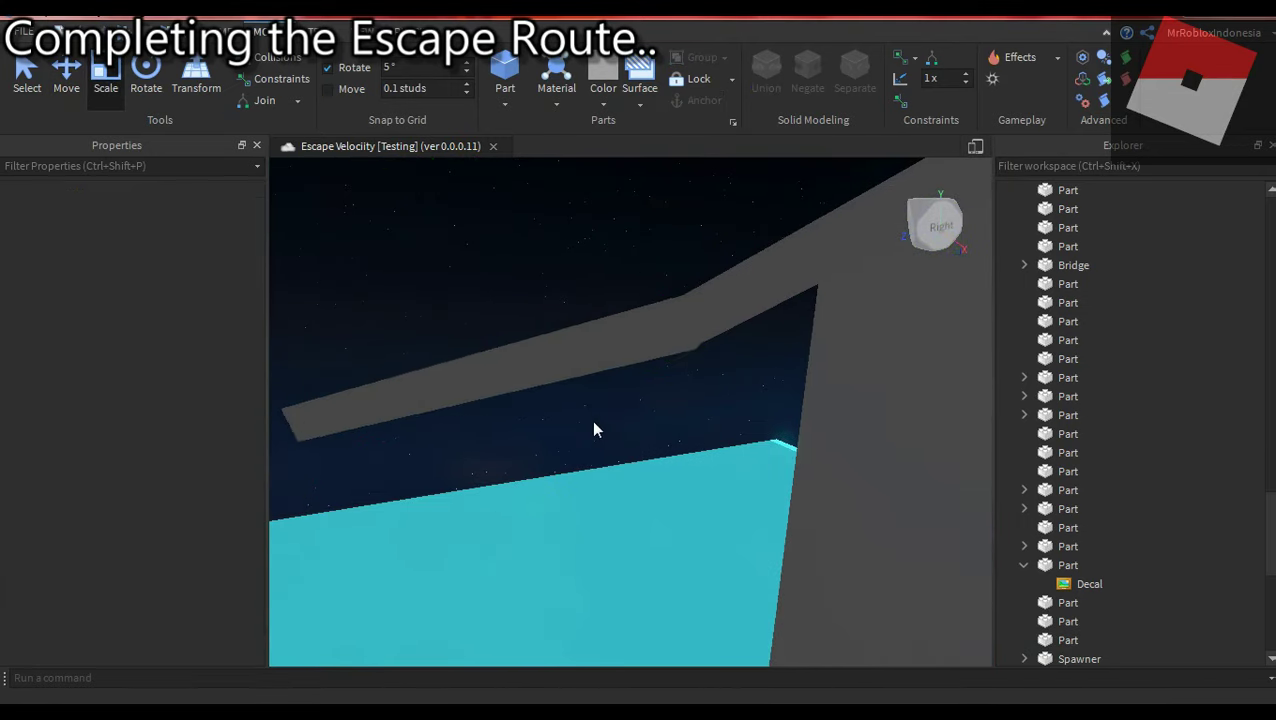
- Turn both joined bars together about the vertical axis toward the far block, and add a copy as the third segment
click(595, 370)
right_drag(595, 370, 564, 265)
click(484, 356)
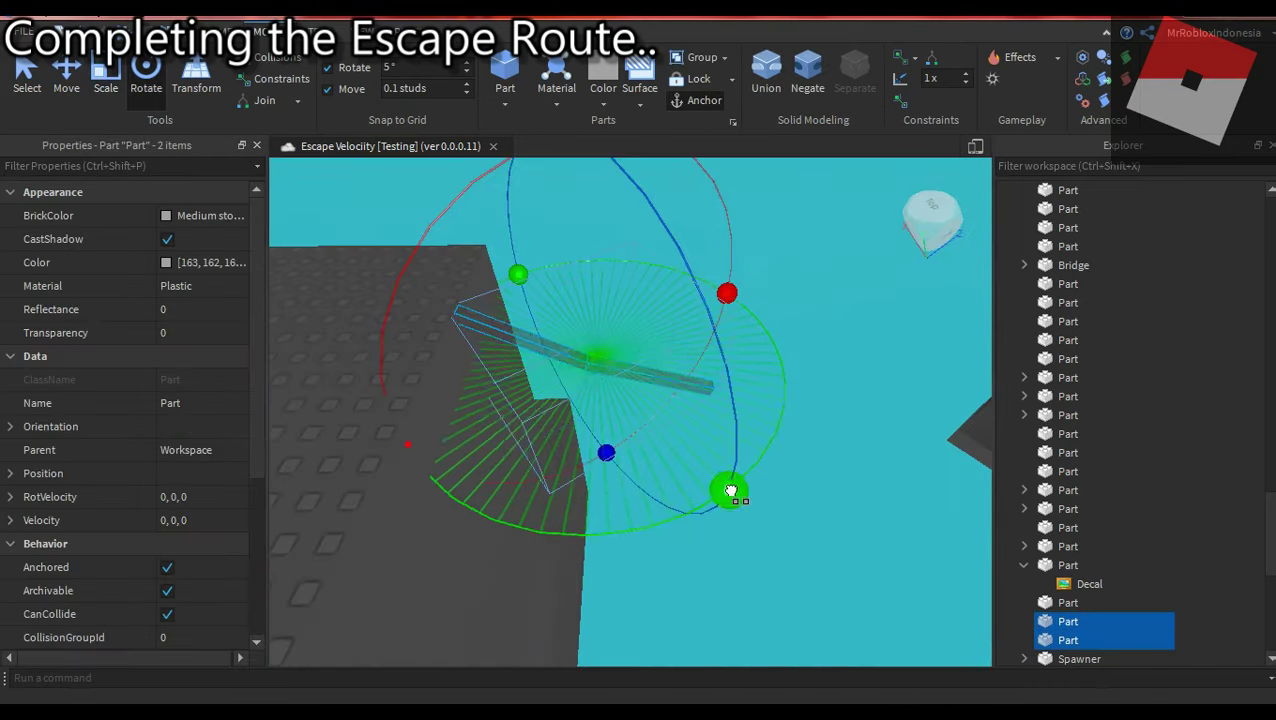
right_drag(810, 425, 647, 410)
key(ctrl+2)
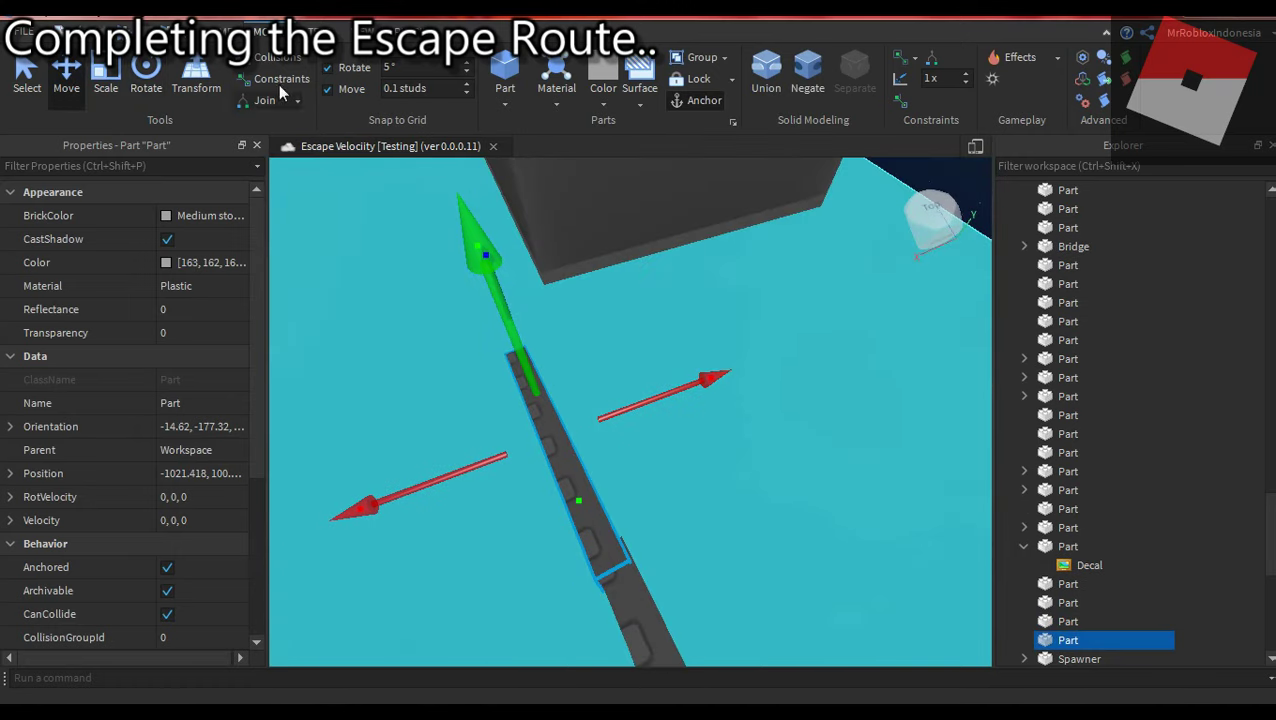
- Turn off move snapping and rotate the third segment to a flatter slope so it continues the curve
click(327, 88)
right_drag(600, 350, 766, 370)
drag(740, 400, 755, 416)
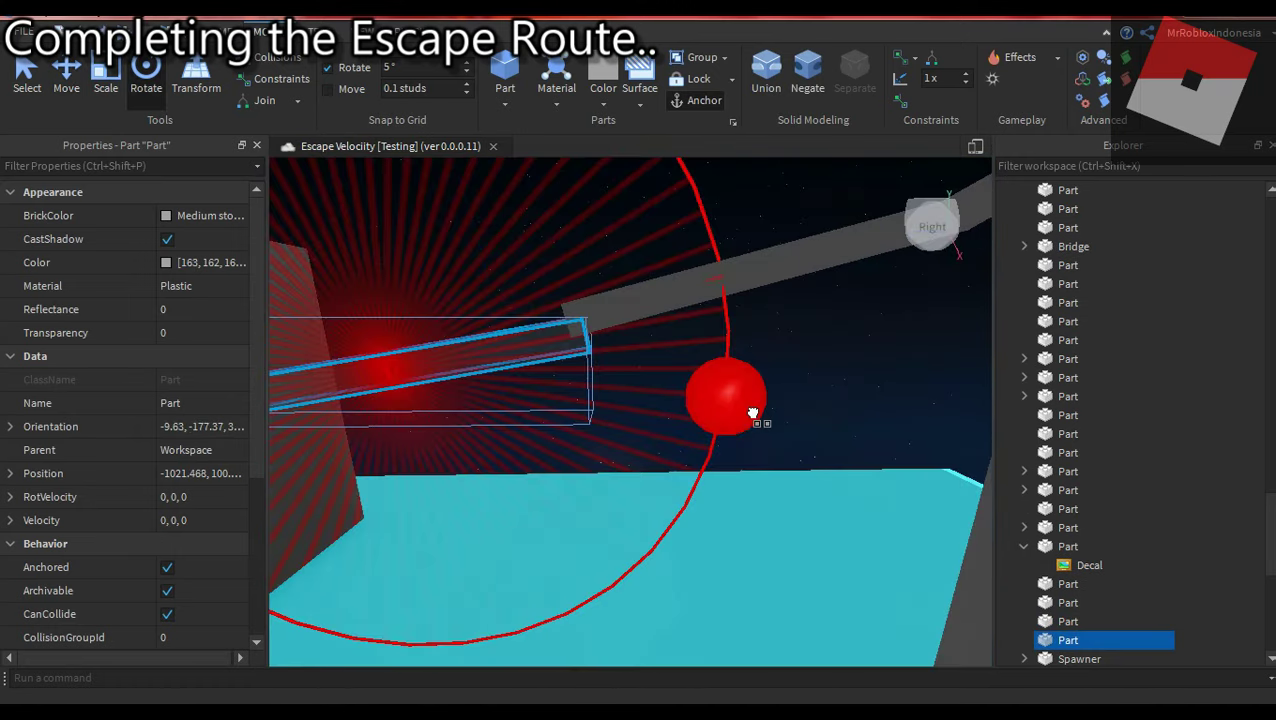
key(ctrl+2)
right_drag(755, 416, 348, 210)
- Add a fourth segment and move it to the open end of the curved bar
right_drag(638, 315, 603, 595)
click(603, 595)
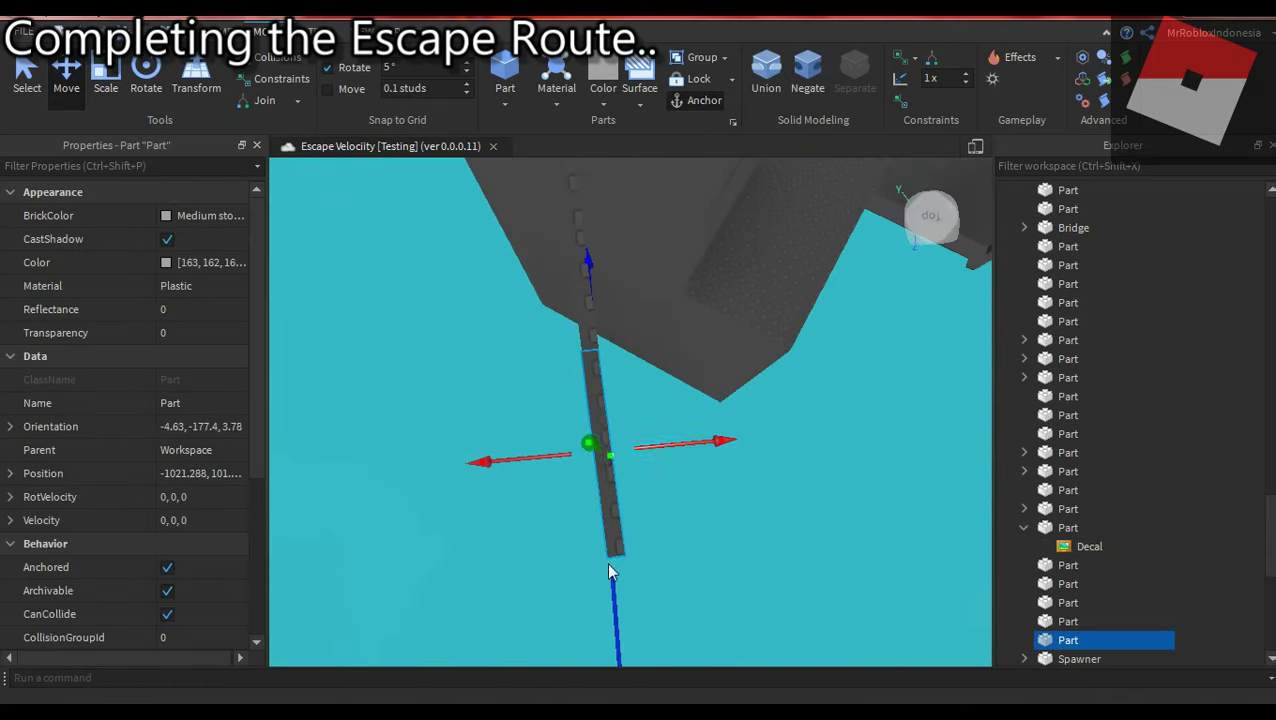
drag(610, 572, 612, 585)
right_drag(612, 585, 538, 370)
right_drag(747, 369, 679, 313)
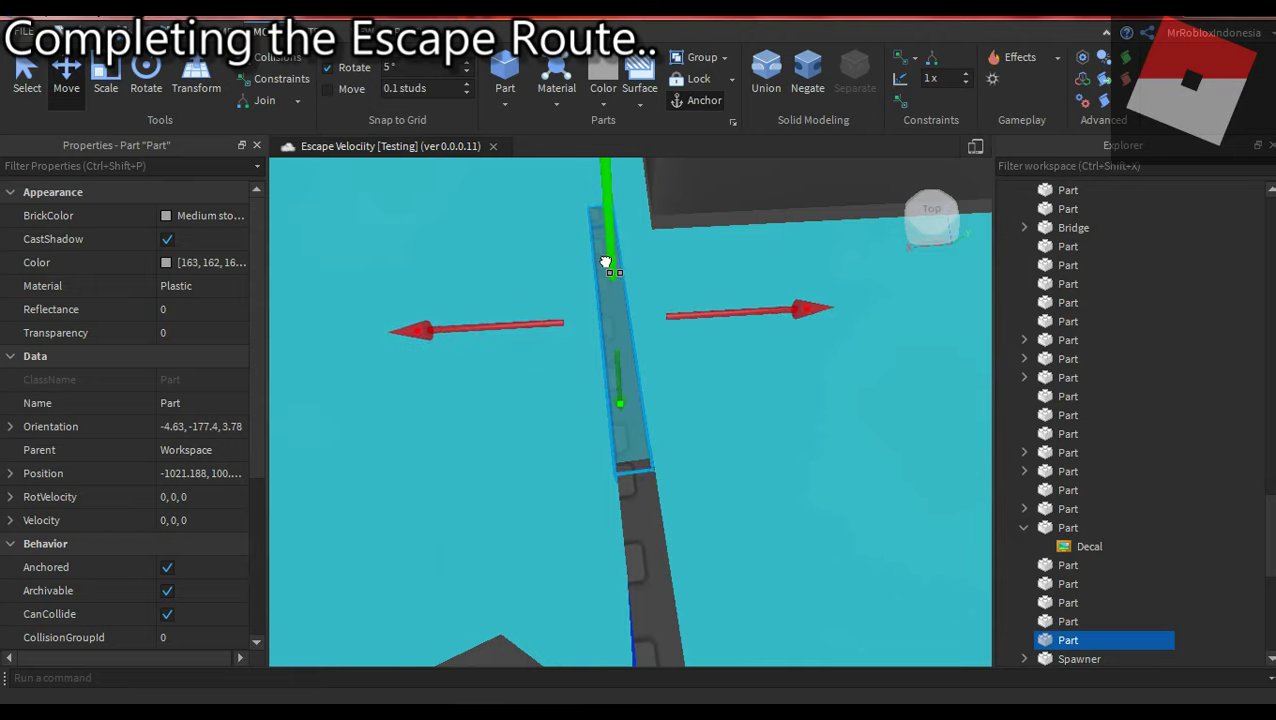
right_drag(616, 275, 456, 347)
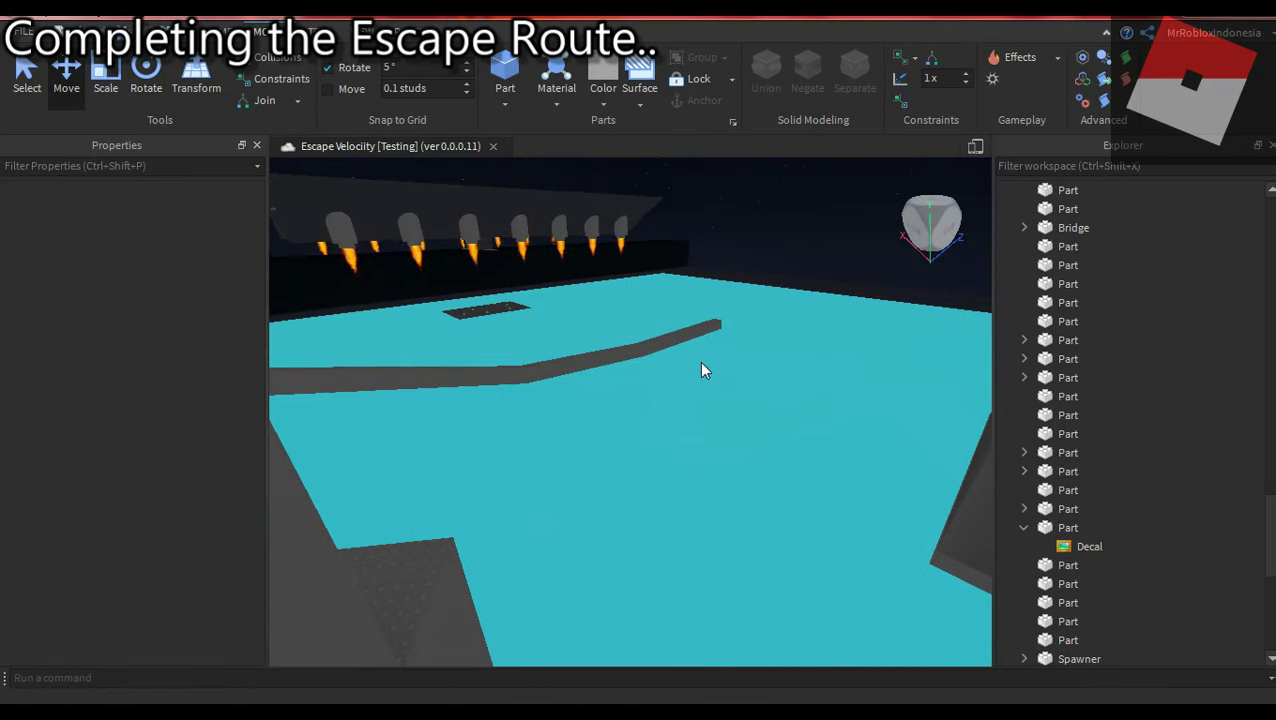
- Select two segments of the curved bar, then rotate and move them to continue the curve toward the far block
drag(699, 361, 416, 342)
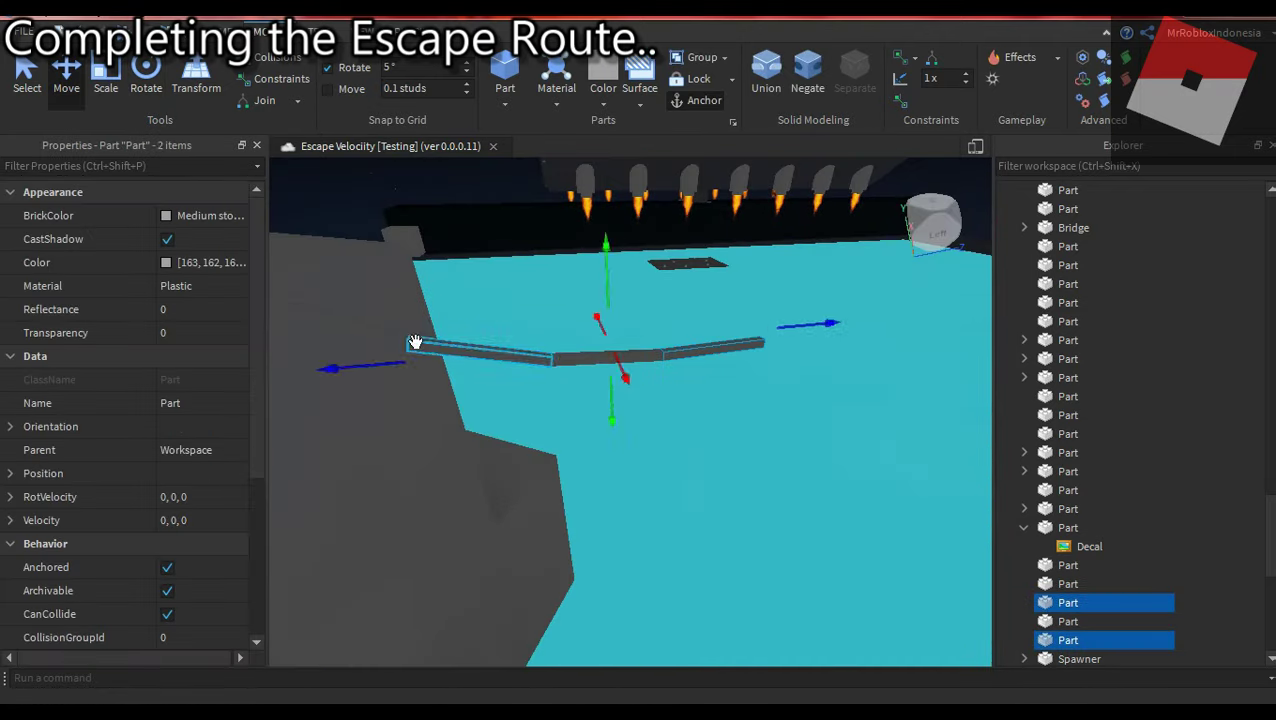
key(ctrl+4)
right_drag(610, 521, 764, 460)
key(ctrl+2)
right_drag(336, 425, 660, 400)
- Extend the curved bar with further rotated segments until it reaches the far block
key(ctrl+4)
click(661, 208)
click(655, 400)
right_drag(935, 357, 648, 245)
right_drag(700, 291, 476, 330)
key(ctrl+2)
click(664, 240)
right_drag(664, 240, 786, 263)
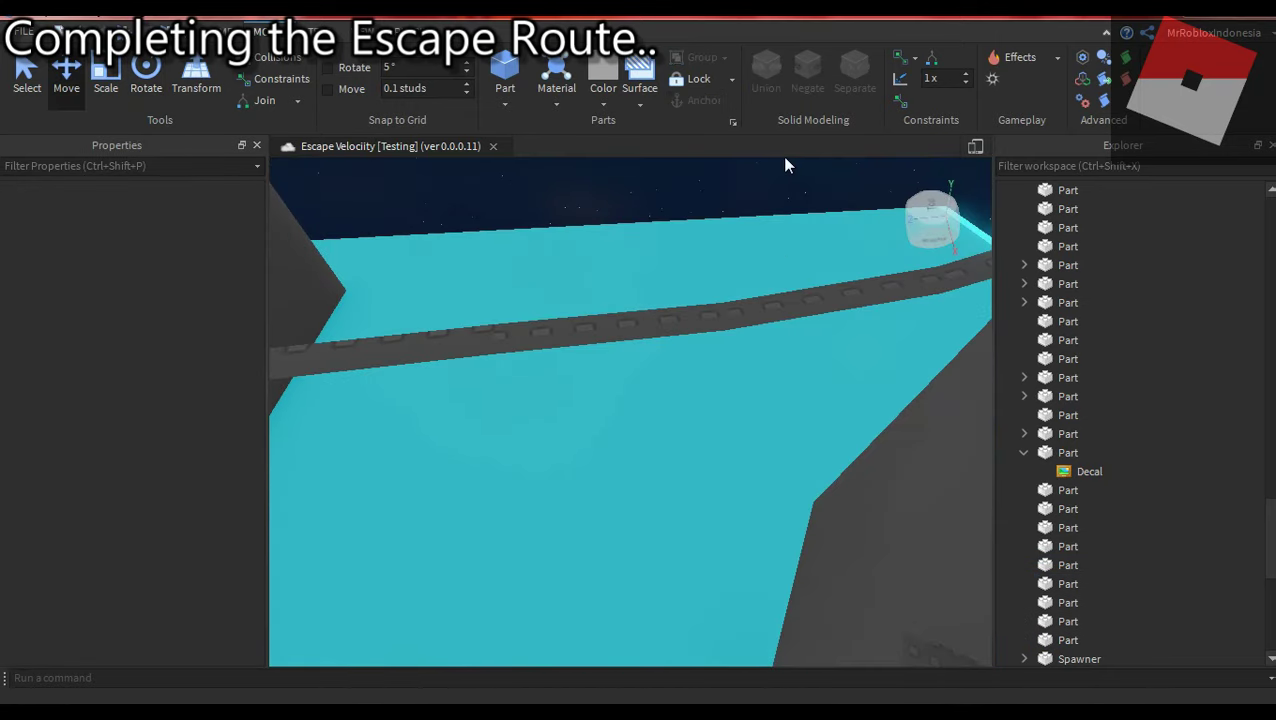
right_drag(786, 165, 786, 165)
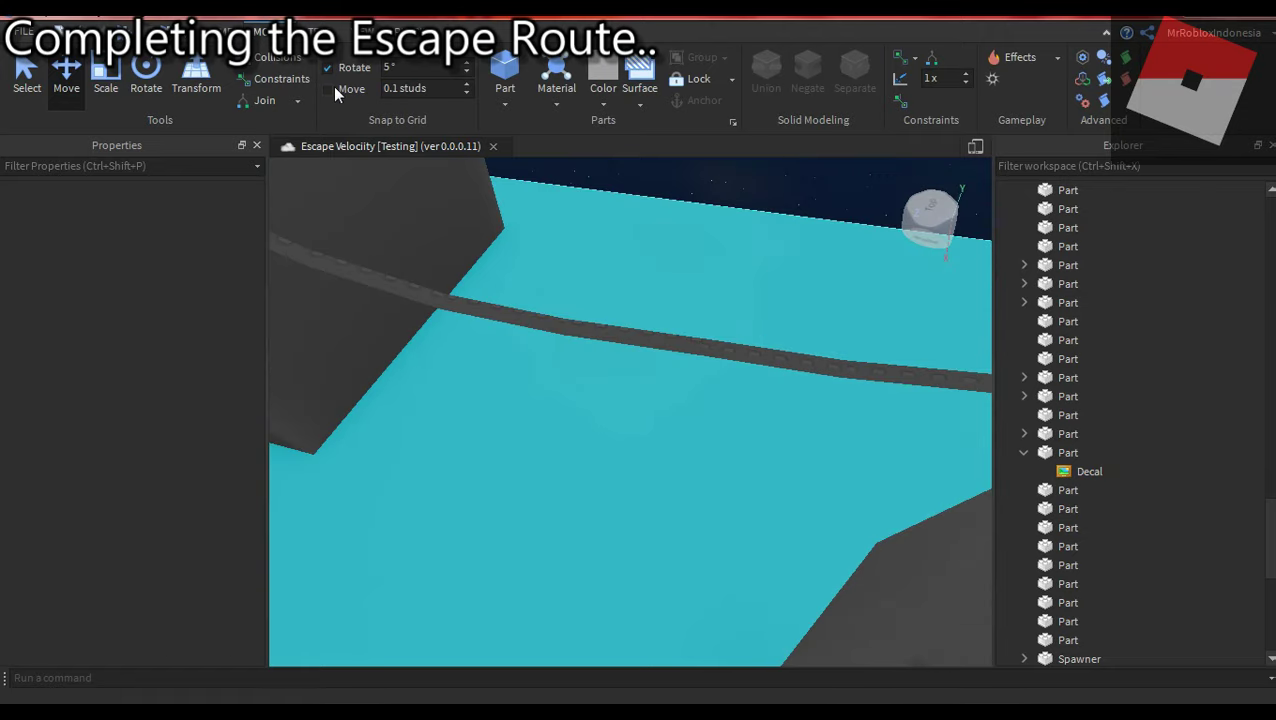
- Select all segments of the curved bar and combine them into one union
drag(786, 165, 421, 376)
click(766, 70)
right_drag(692, 242, 766, 307)
key(ctrl+4)
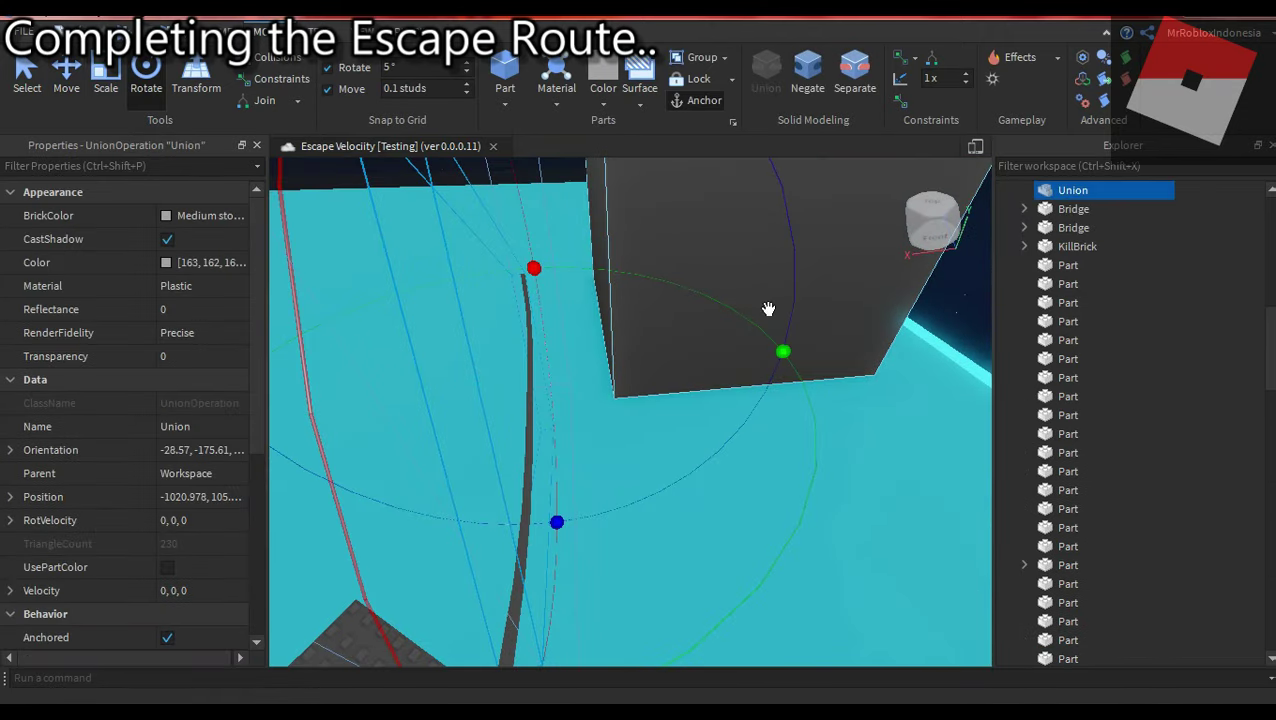
- Rotate the curved union about the vertical axis and move it to span from the platform to the far block
drag(783, 350, 780, 398)
right_drag(780, 398, 780, 398)
click(66, 72)
right_drag(663, 400, 700, 380)
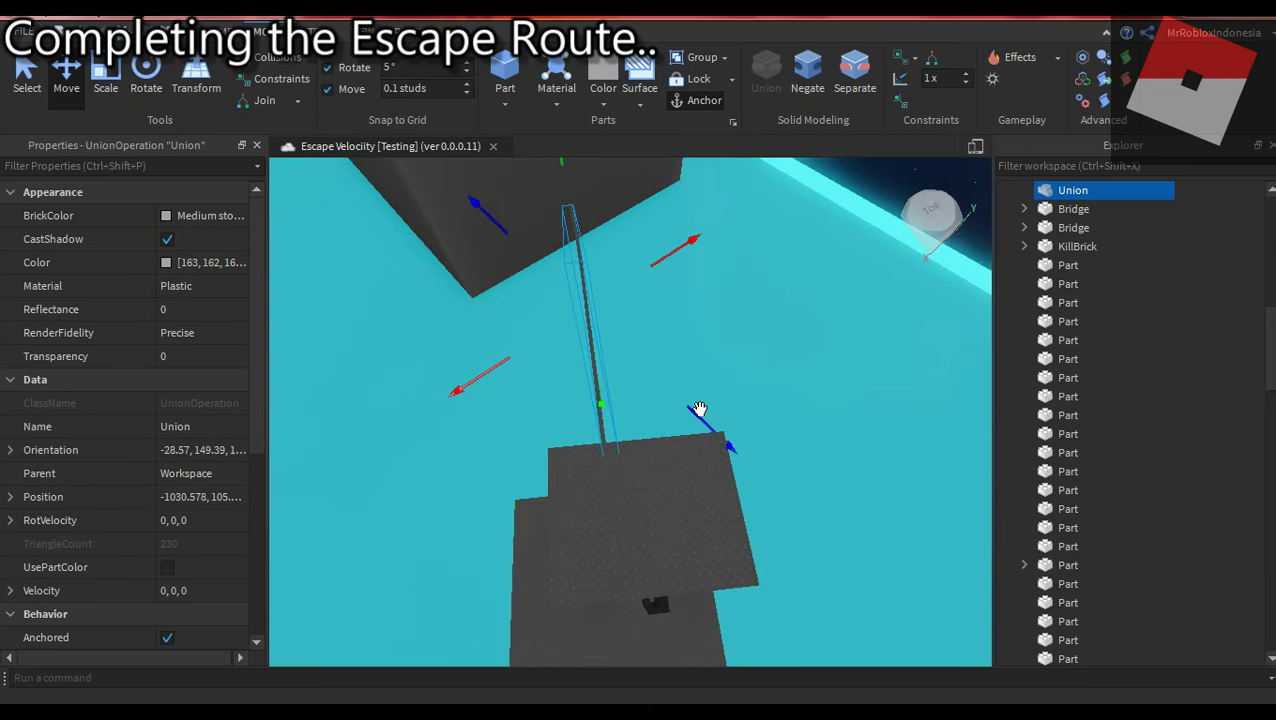
- Duplicate the curved union and place the copy beside the original as a second rail
key(ctrl+4)
drag(740, 300, 210, 147)
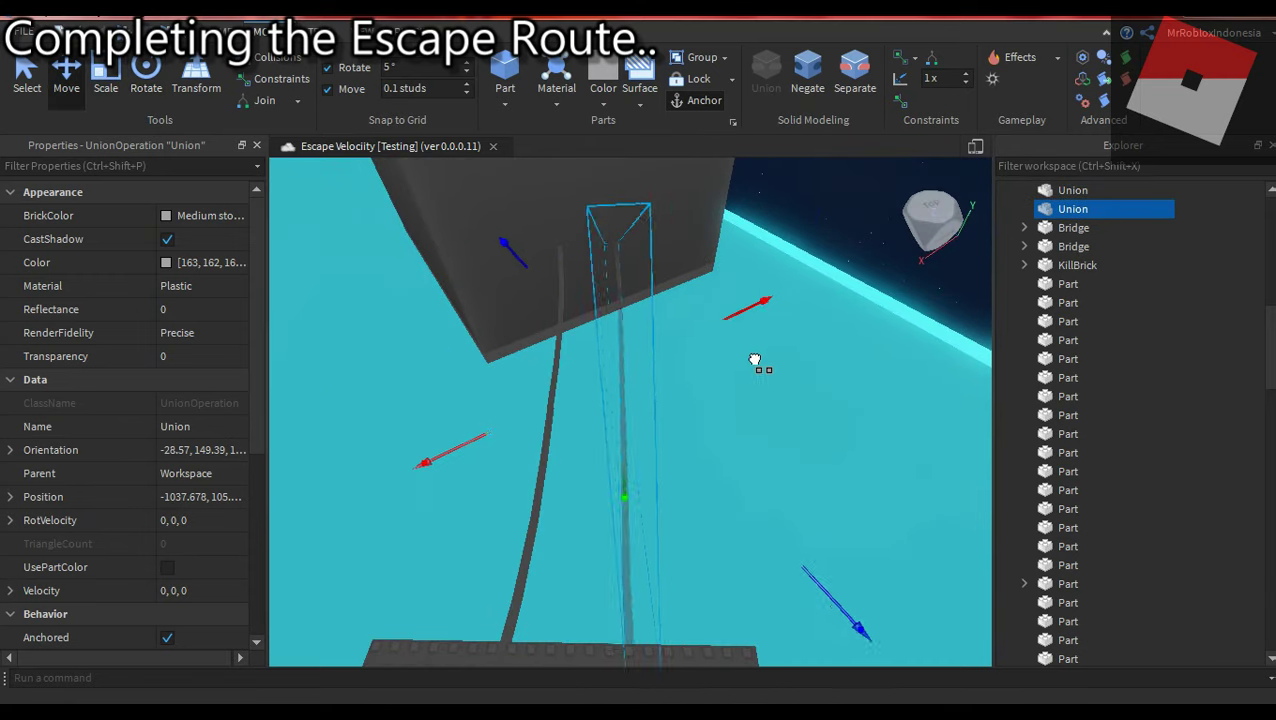
key(ctrl+4)
right_drag(846, 562, 778, 266)
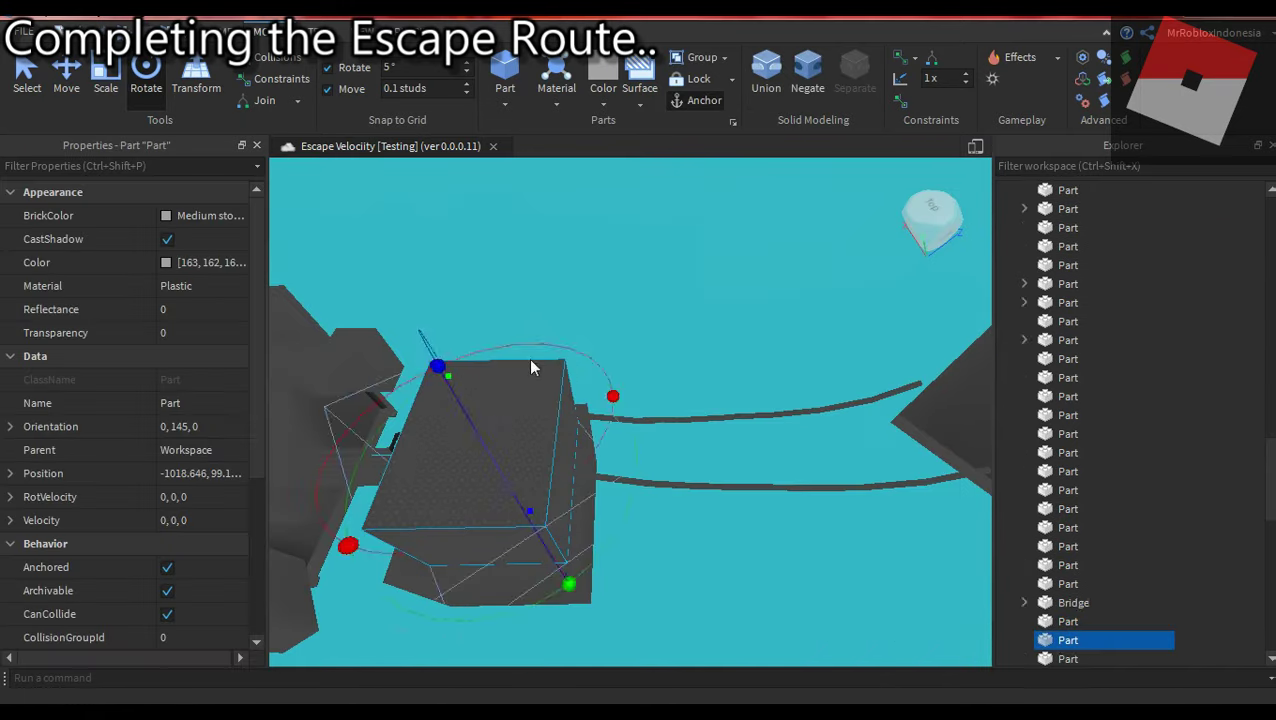
- Duplicate the studded platform part and move the copy to the other end of the two curved rails
right_drag(528, 358, 621, 412)
drag(621, 412, 735, 388)
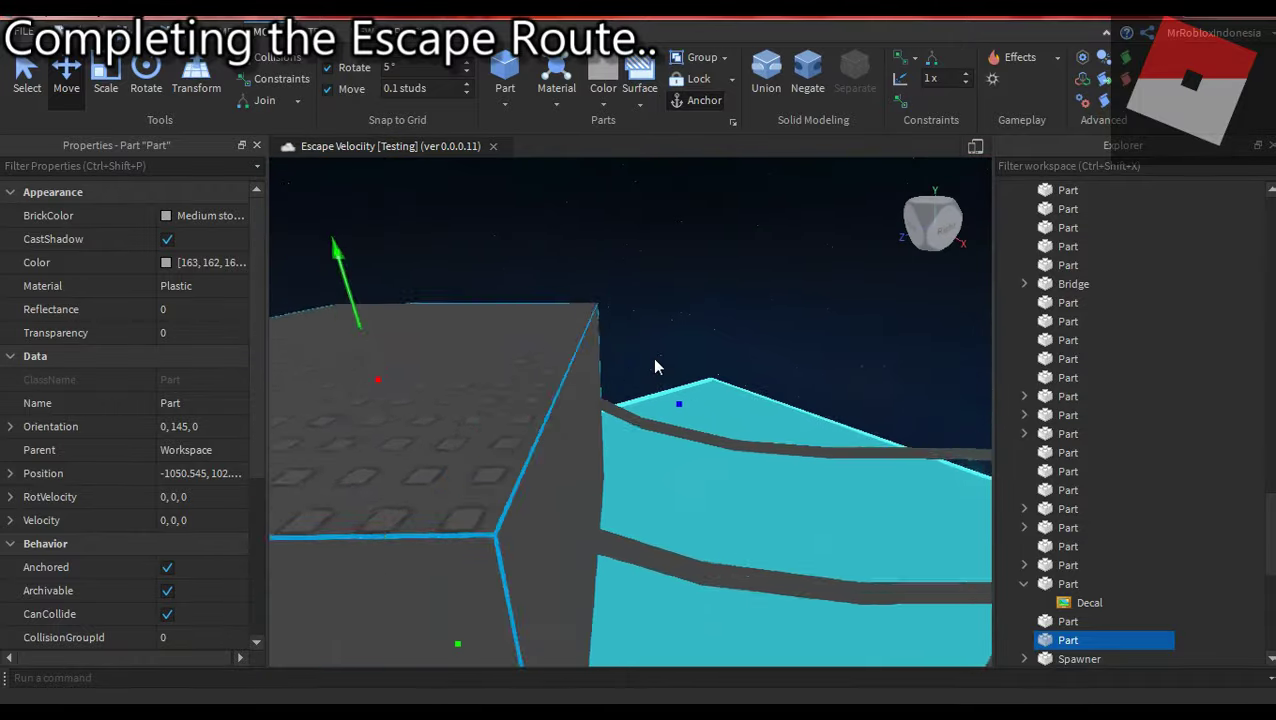
click(668, 297)
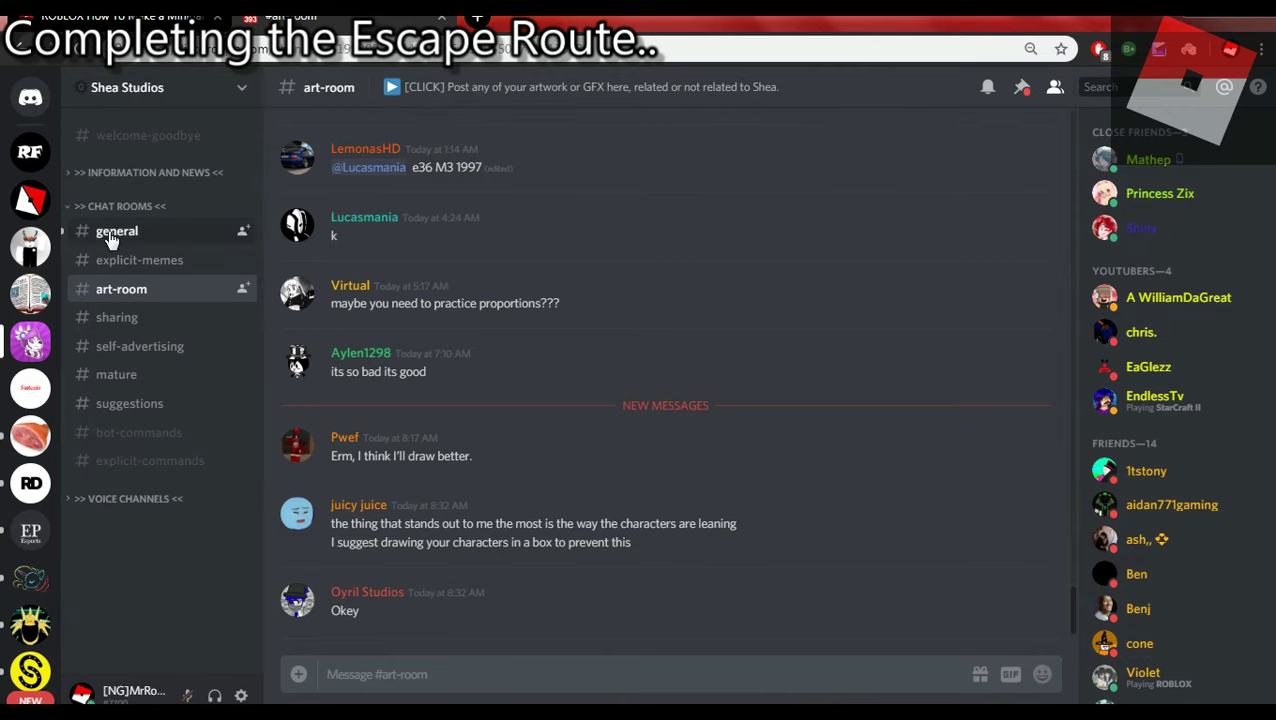
click(108, 234)
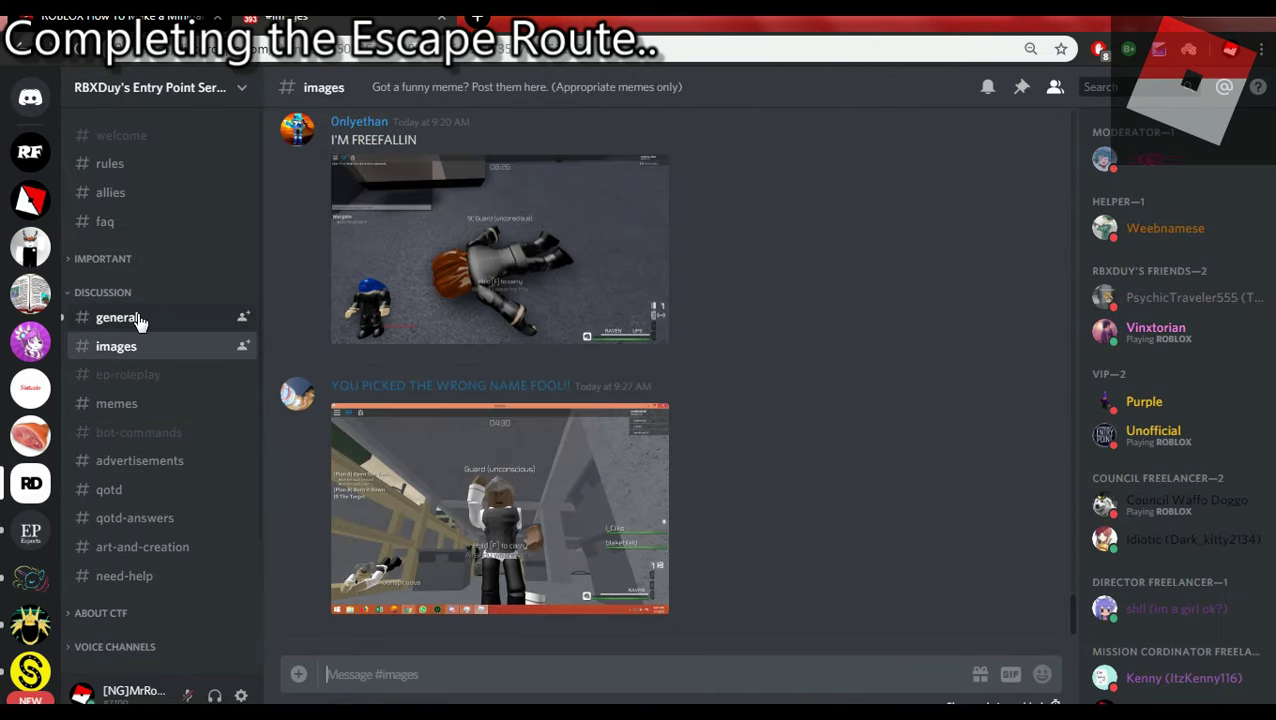
click(116, 317)
scroll(3, 405, down, 2)
click(140, 460)
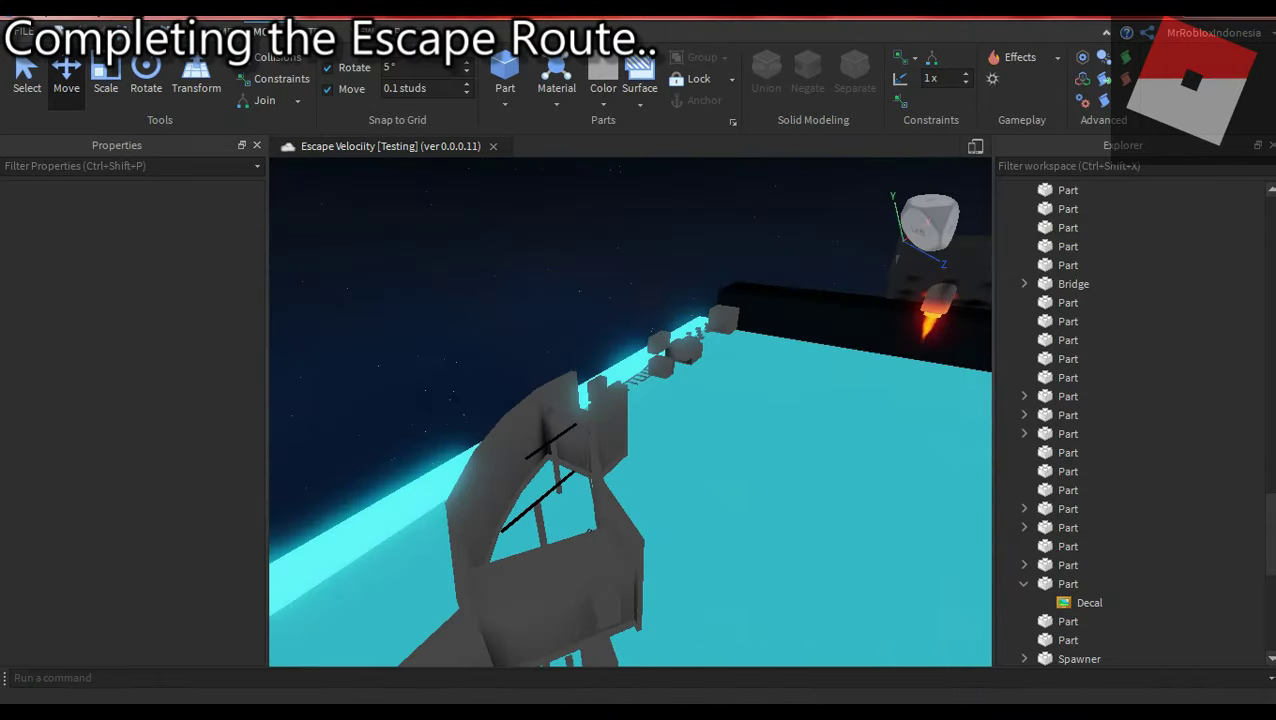
- Add another slab on top of the platform at the far end of the rails and resize its sides
click(652, 432)
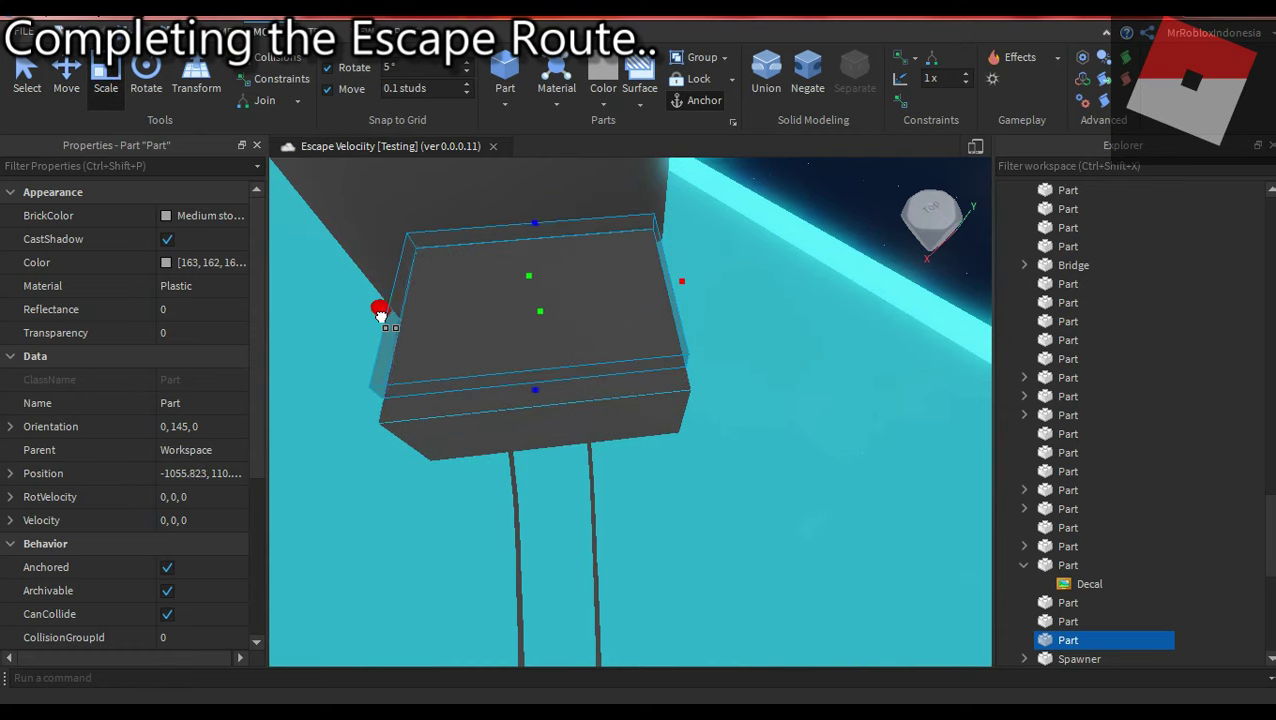
drag(634, 347, 642, 407)
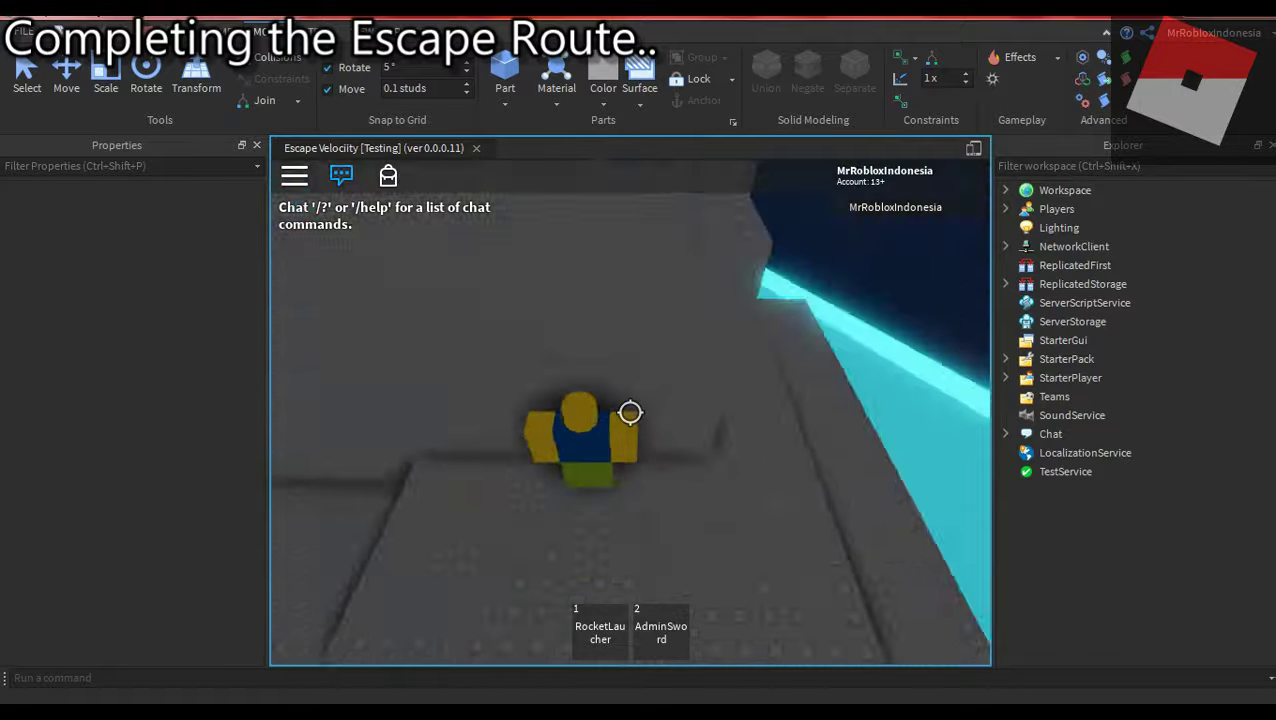
- Playtest the new stretch of the escape route, checking the character's path up the stepped studded platforms
key(2)
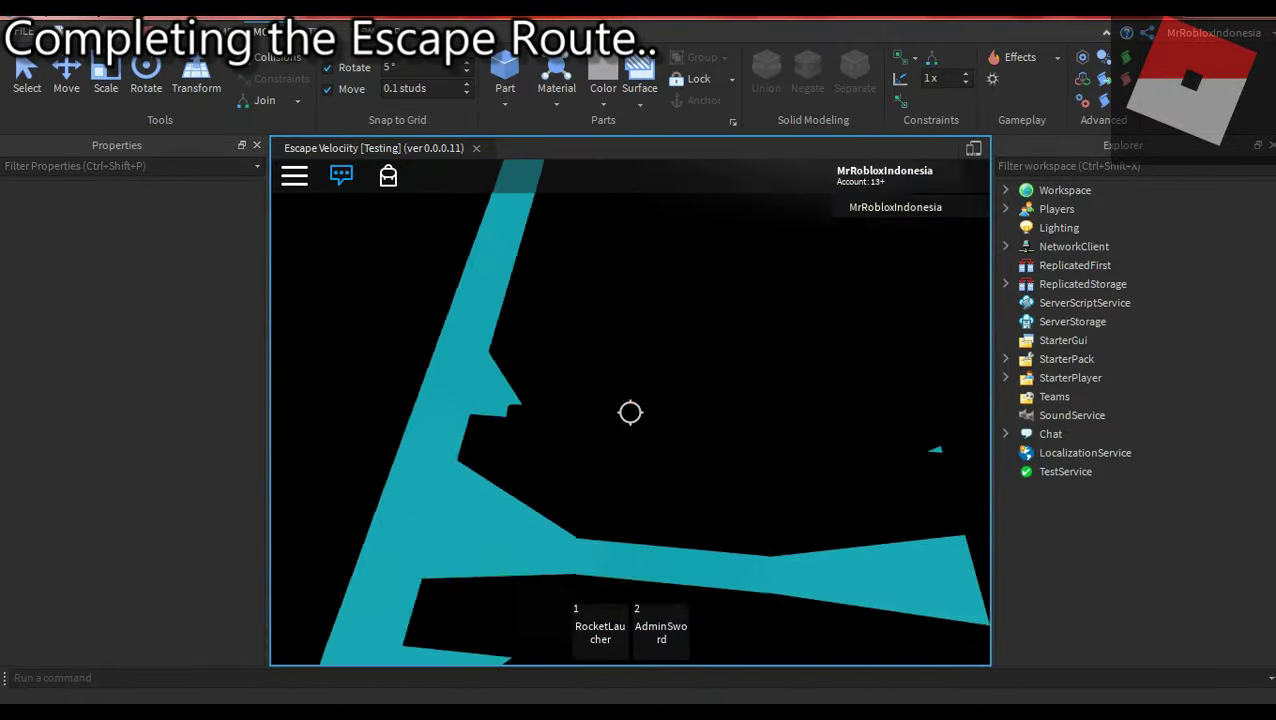
key(2)
click(1022, 548)
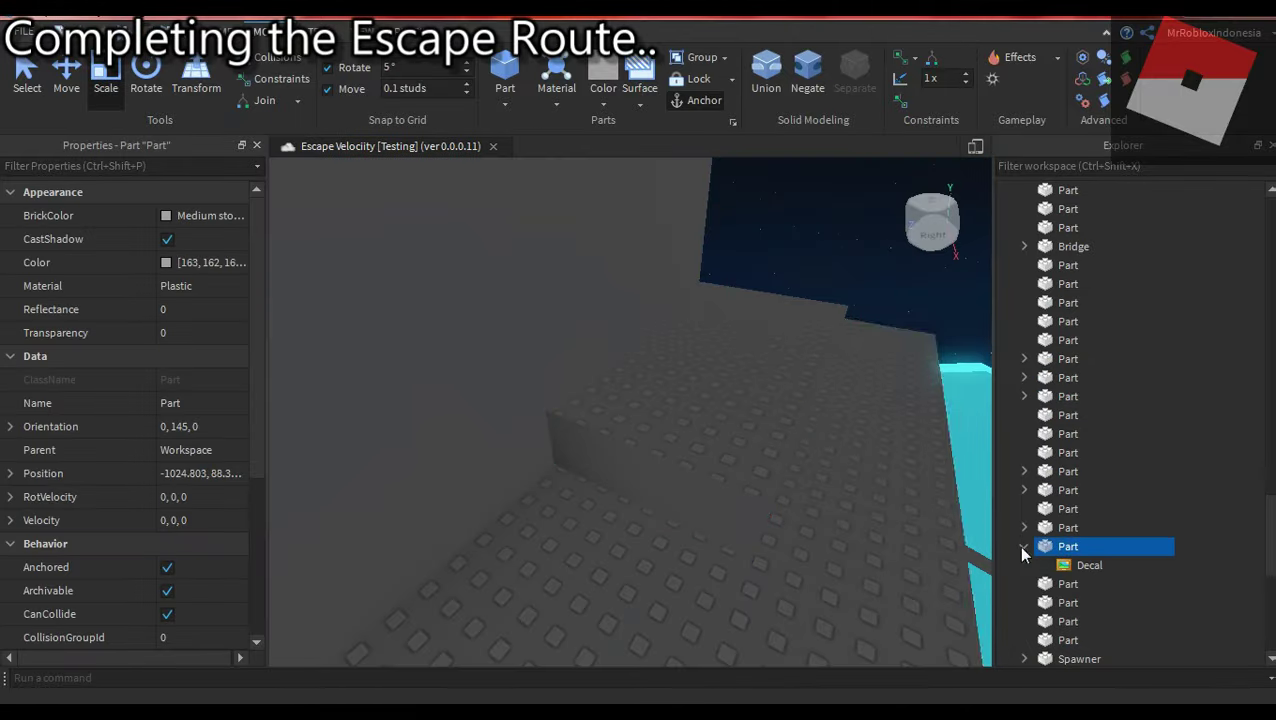
click(28, 62)
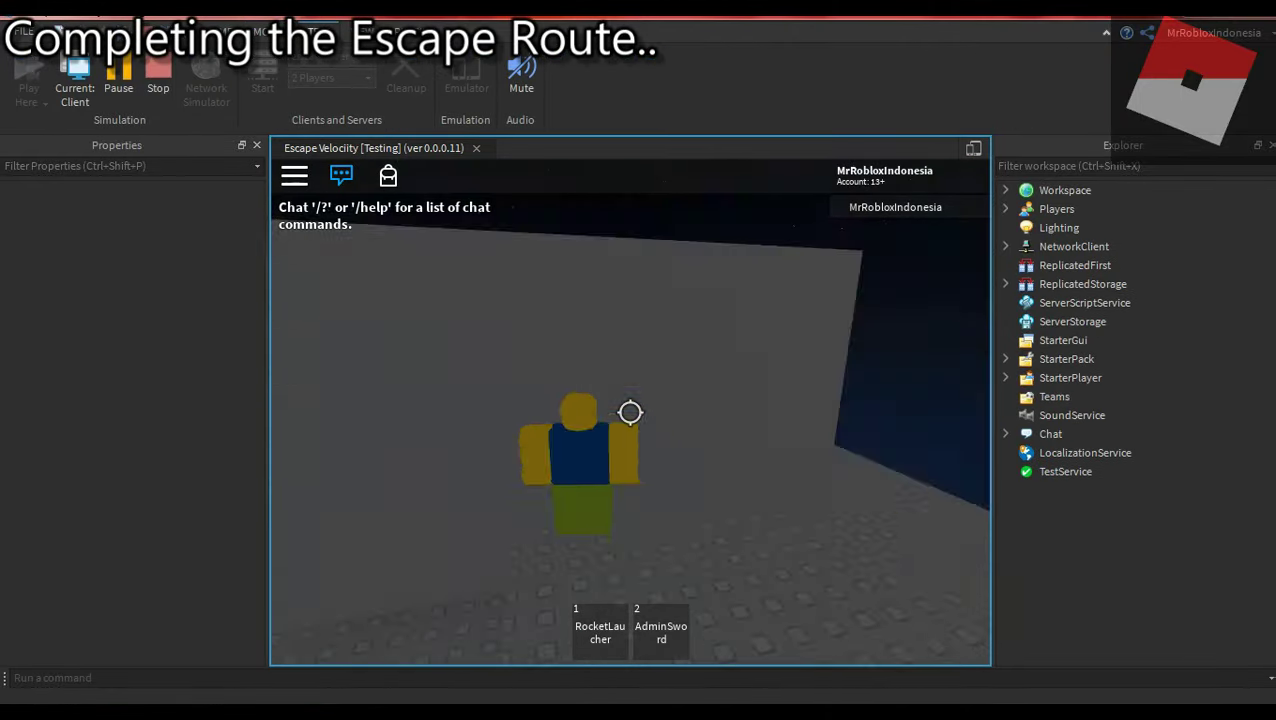
key(2)
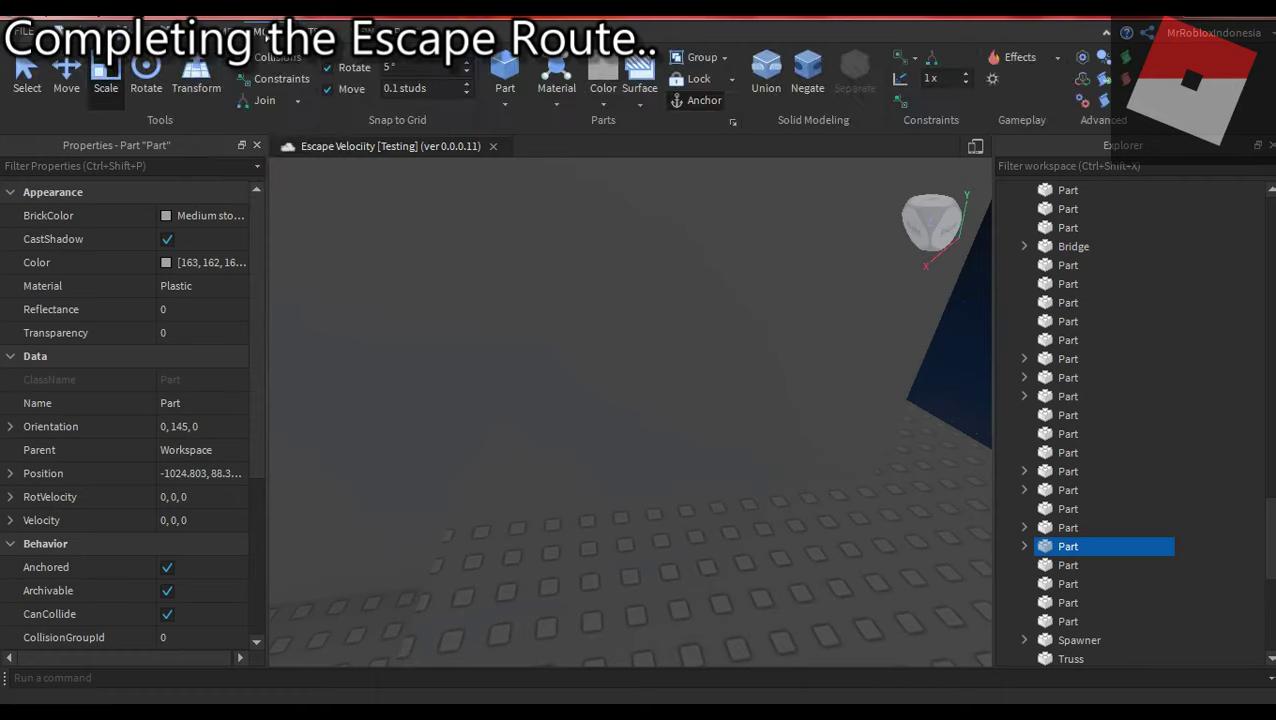
- Start another playtest and walk the character across the studded platform beside the tall block
scroll(1210, 441, up, 10)
scroll(1210, 441, down, 10)
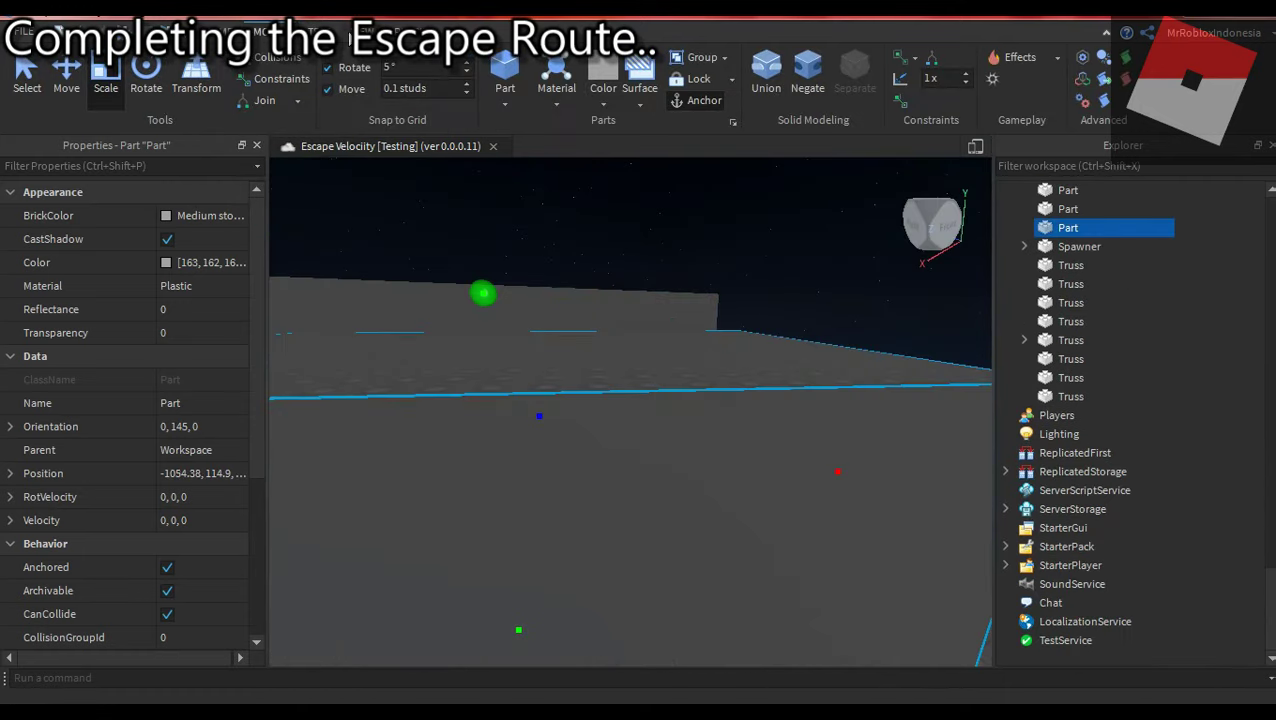
key(F5)
key(w)
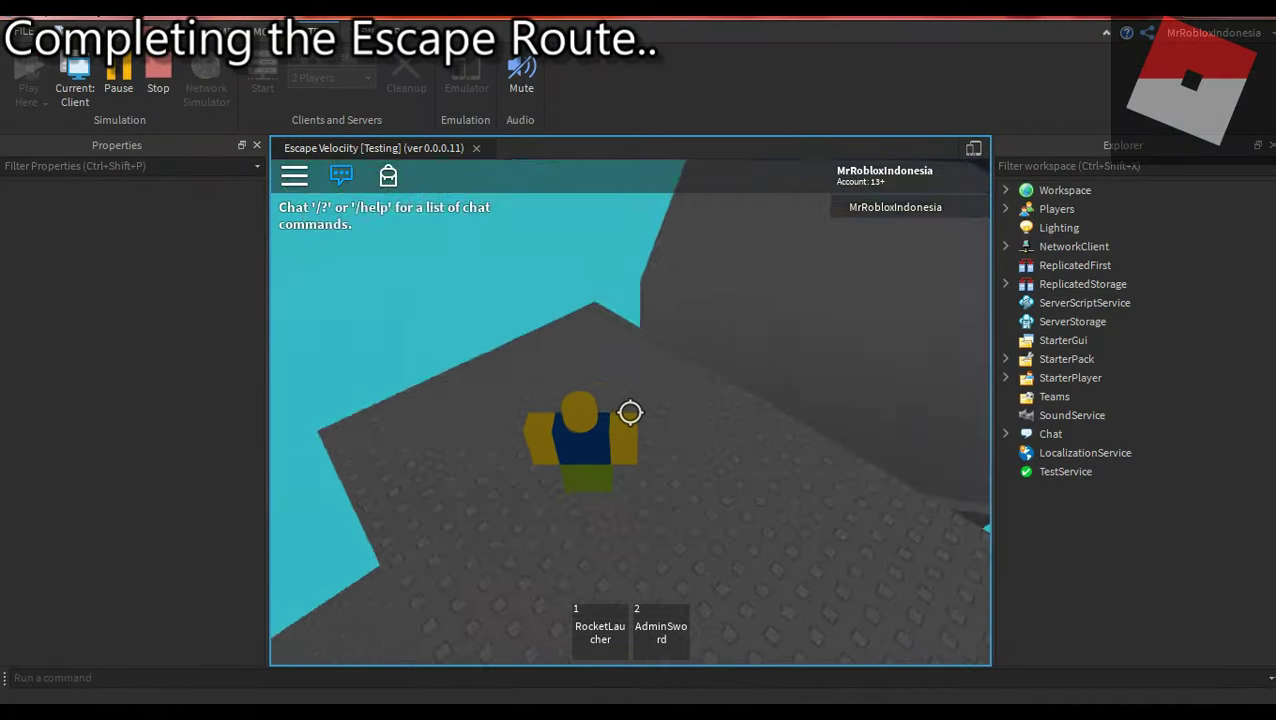
- Walk the character across the studded platform towards the next stretch of the route and try the RocketLauncher during the playtest
key(w)
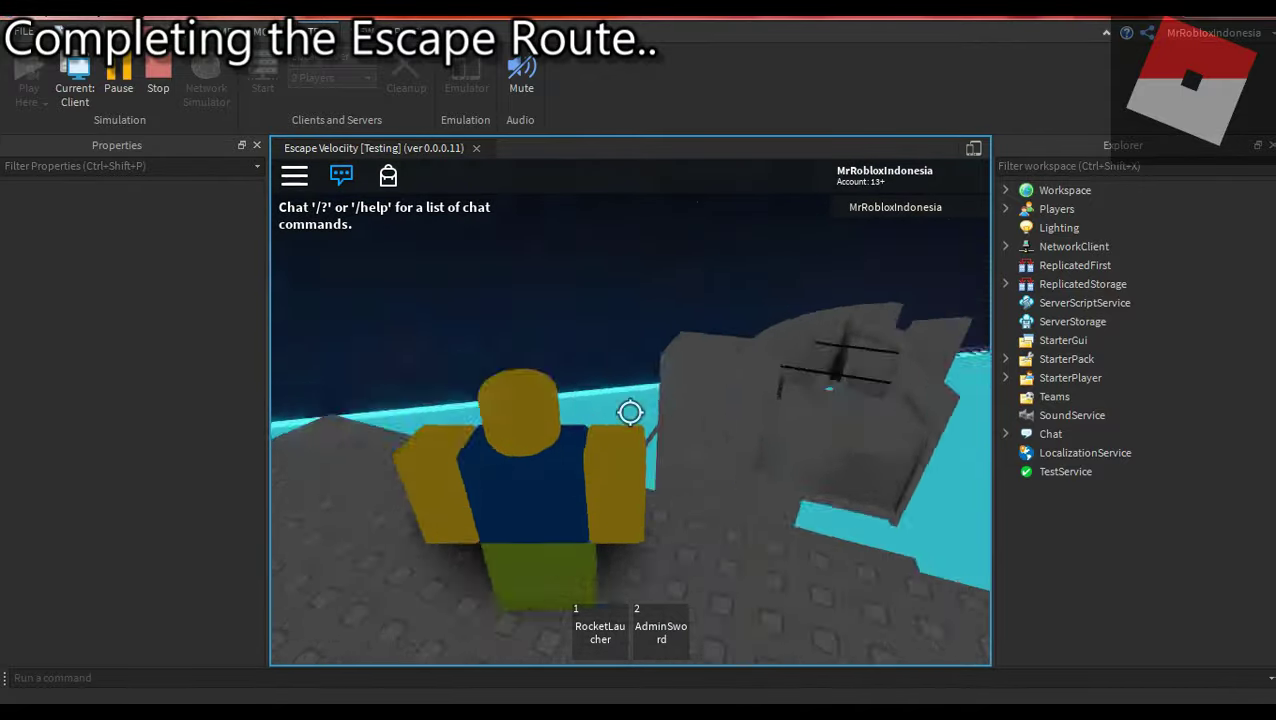
key(shift)
key(1)
click(630, 423)
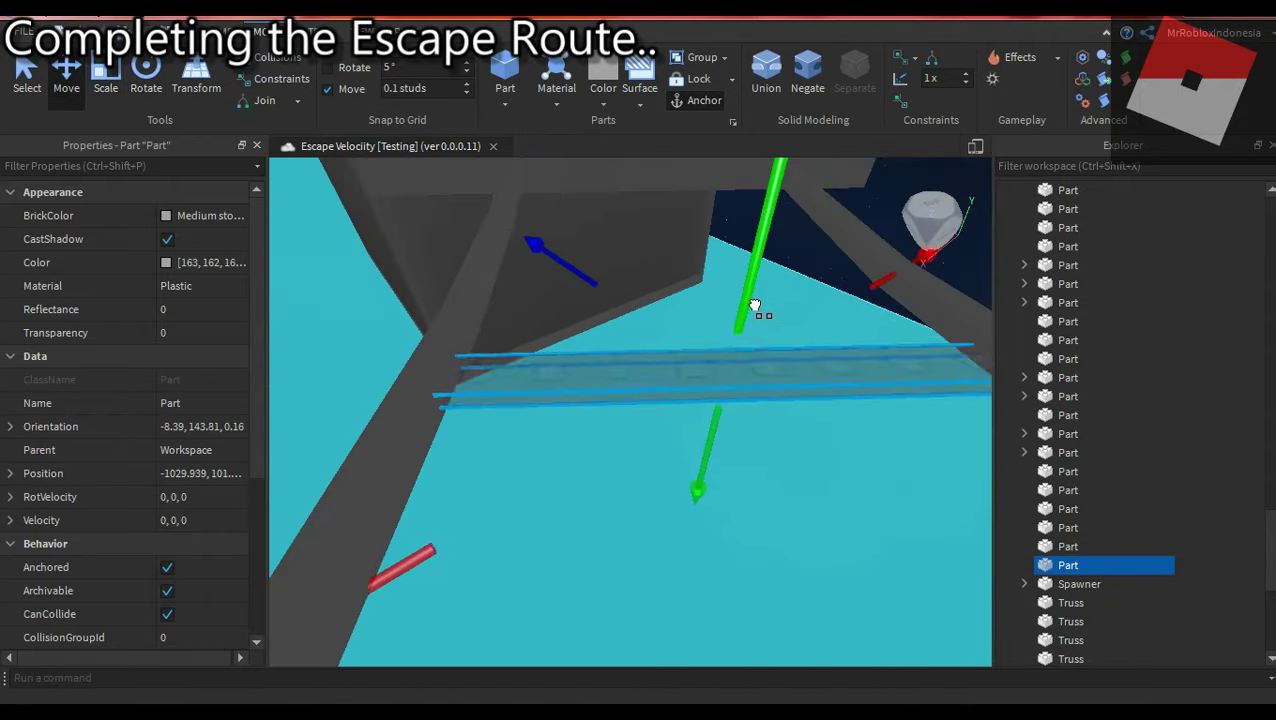
- Switch to Discord, read the general channel of the Entry Point server and view a posted game screenshot
key(alt+Tab)
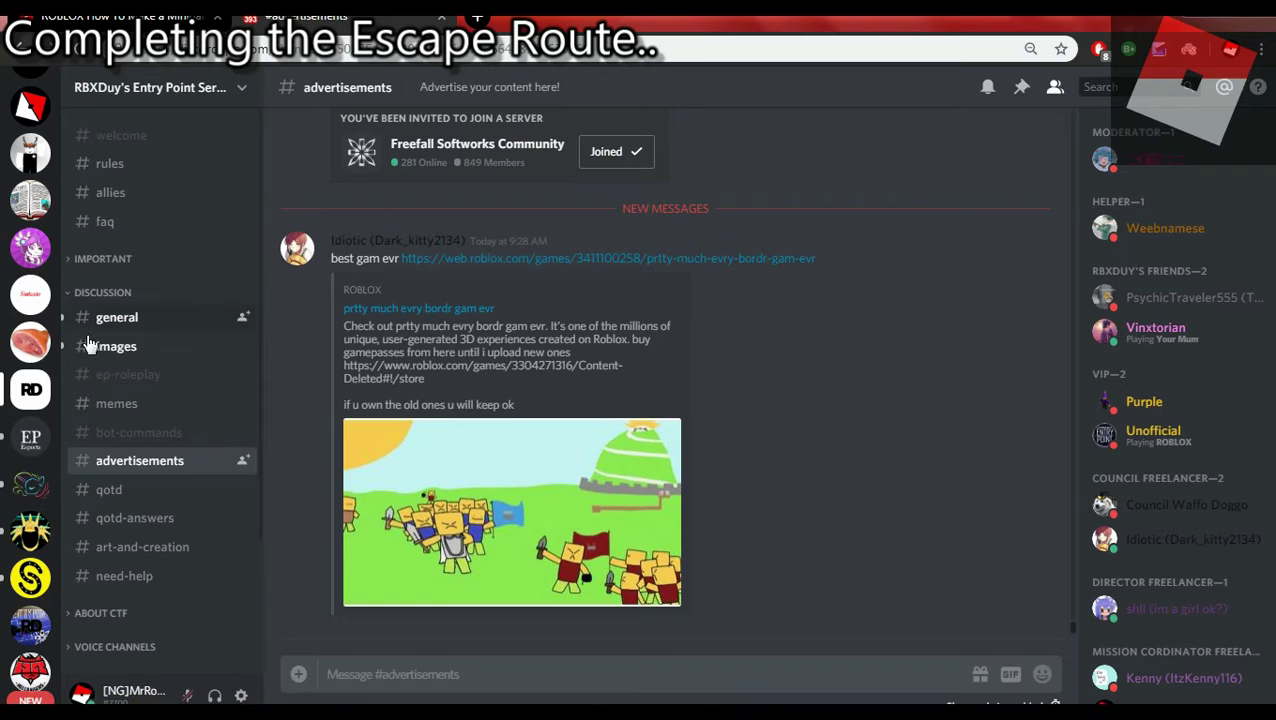
click(176, 349)
click(116, 317)
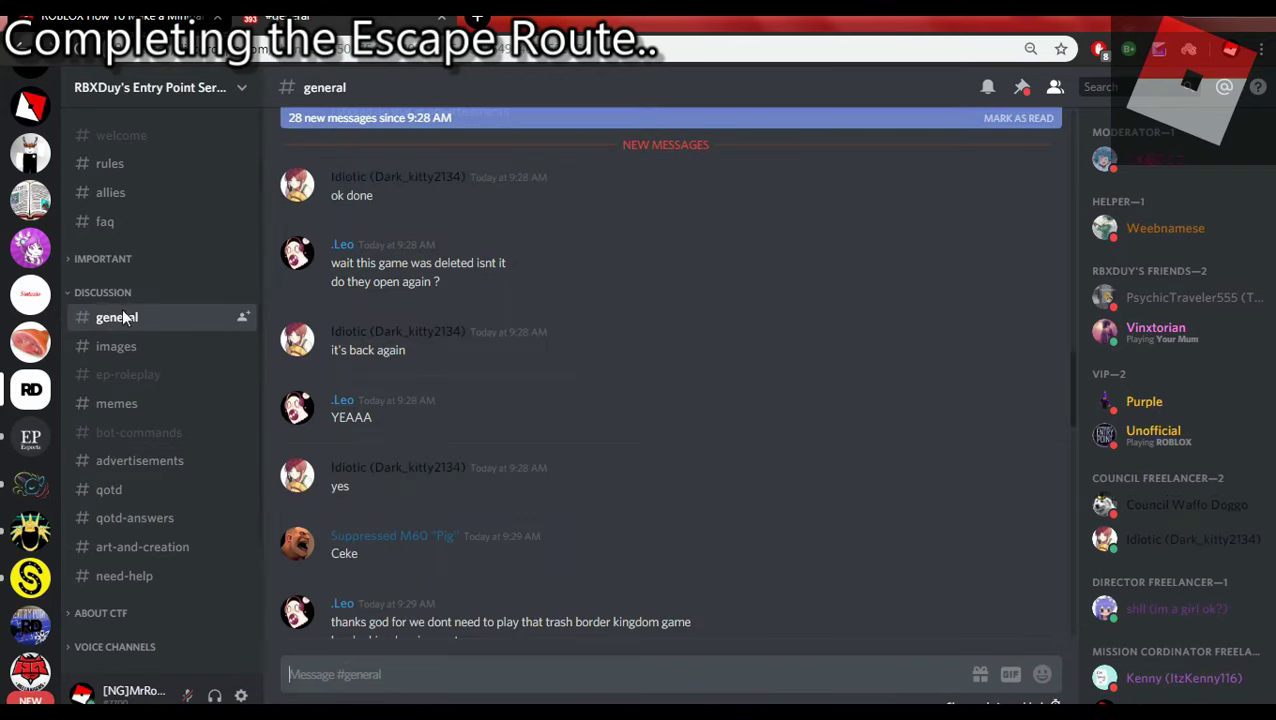
scroll(768, 450, down, 5)
click(500, 450)
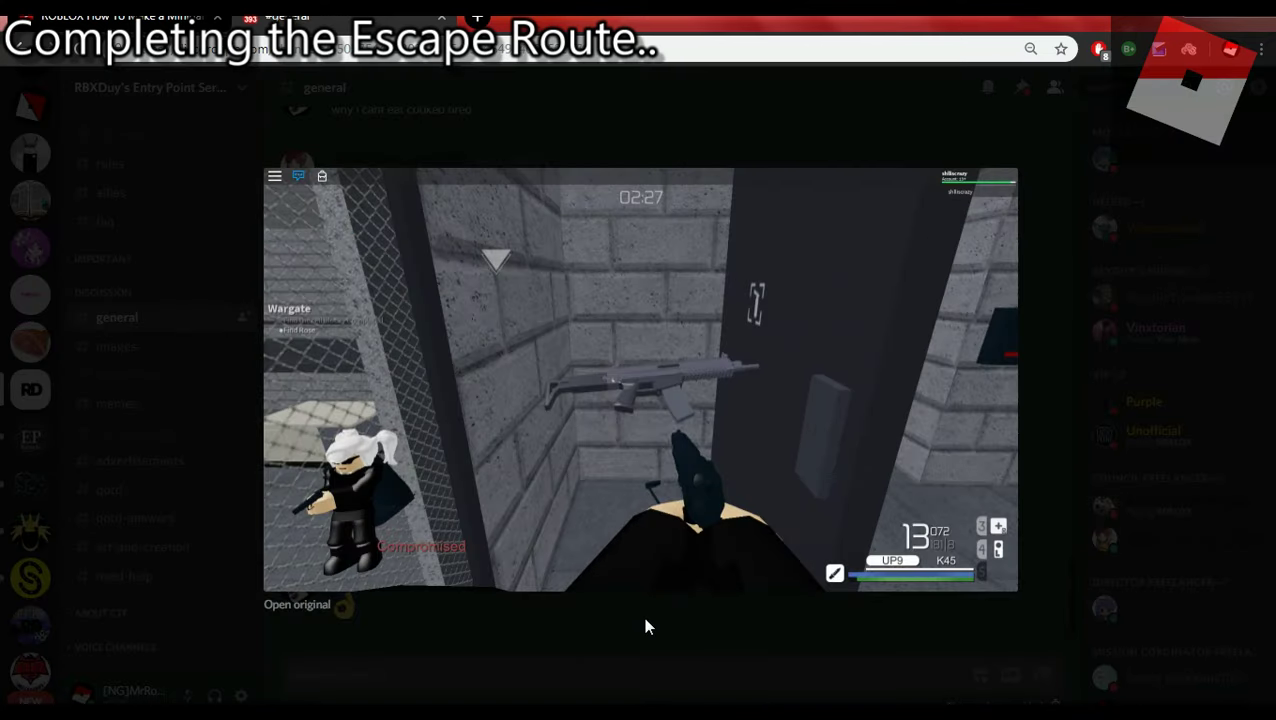
click(643, 616)
- Read the lobby, design-and-art-talk and memeys channels of the NusaPonyCon server, drafting "so.." in the lobby
click(30, 485)
click(111, 274)
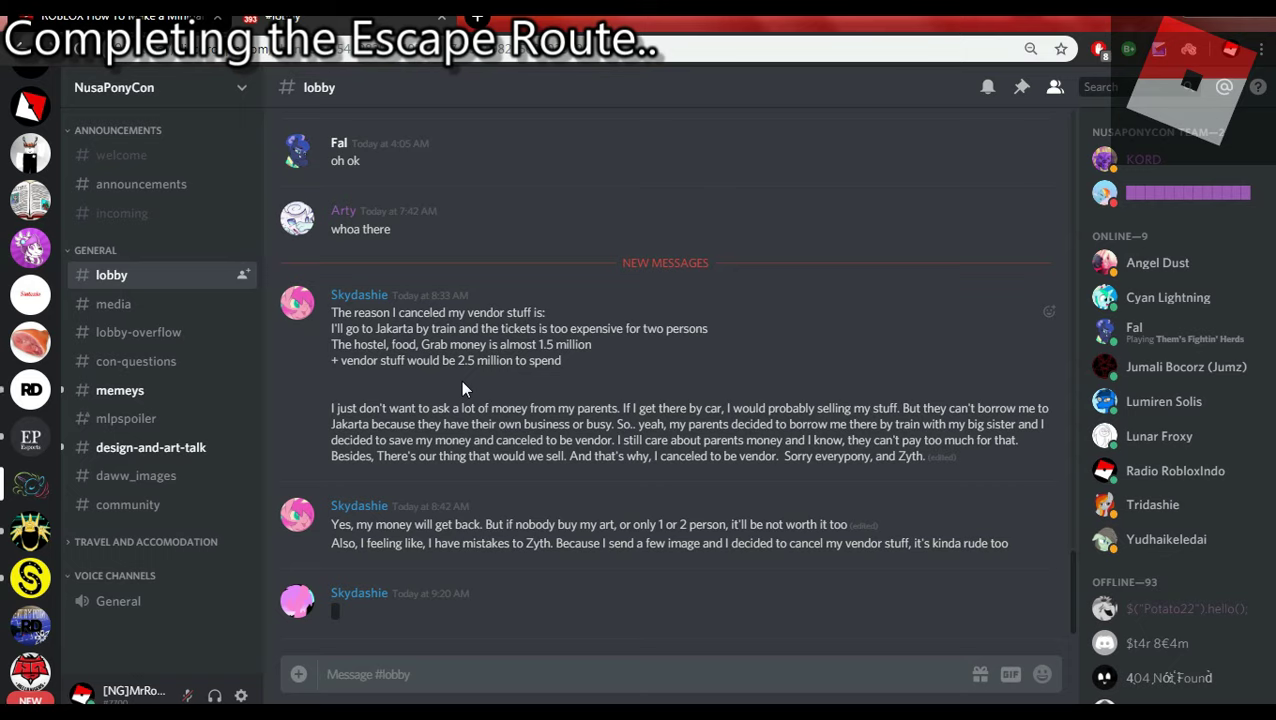
text(so..)
click(359, 593)
scroll(649, 595, up, 5)
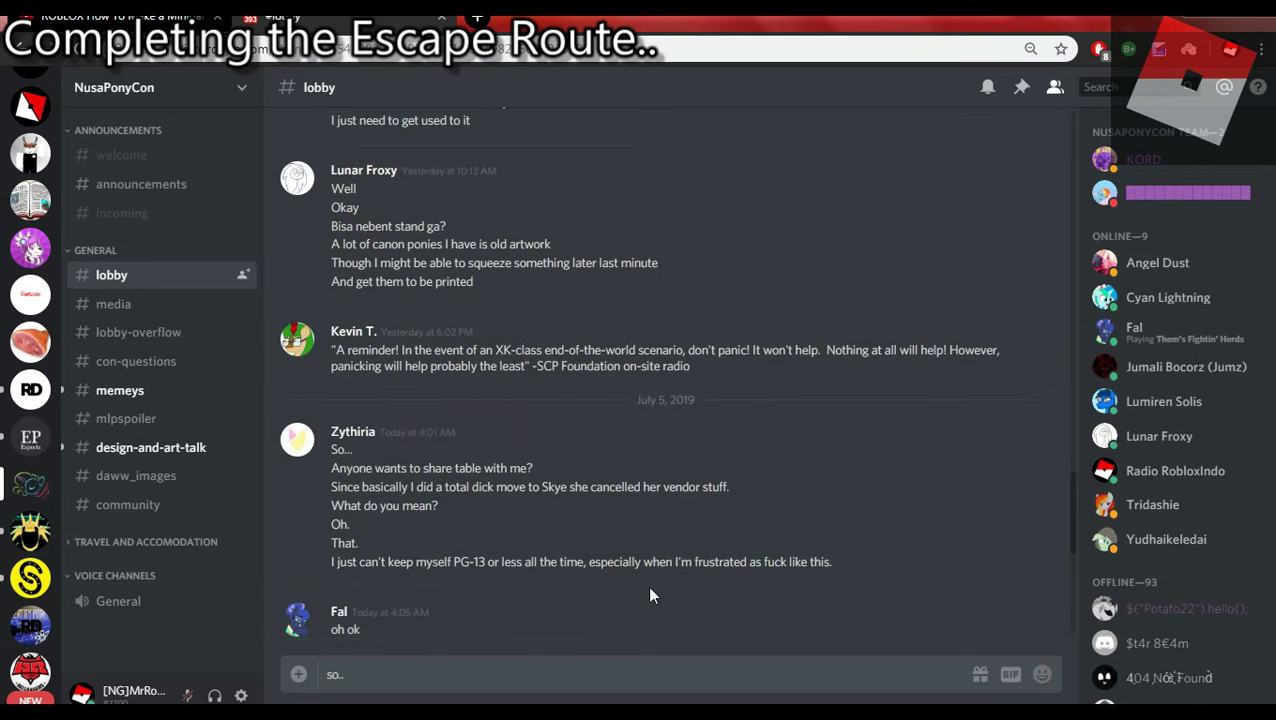
scroll(650, 595, down, 5)
click(150, 447)
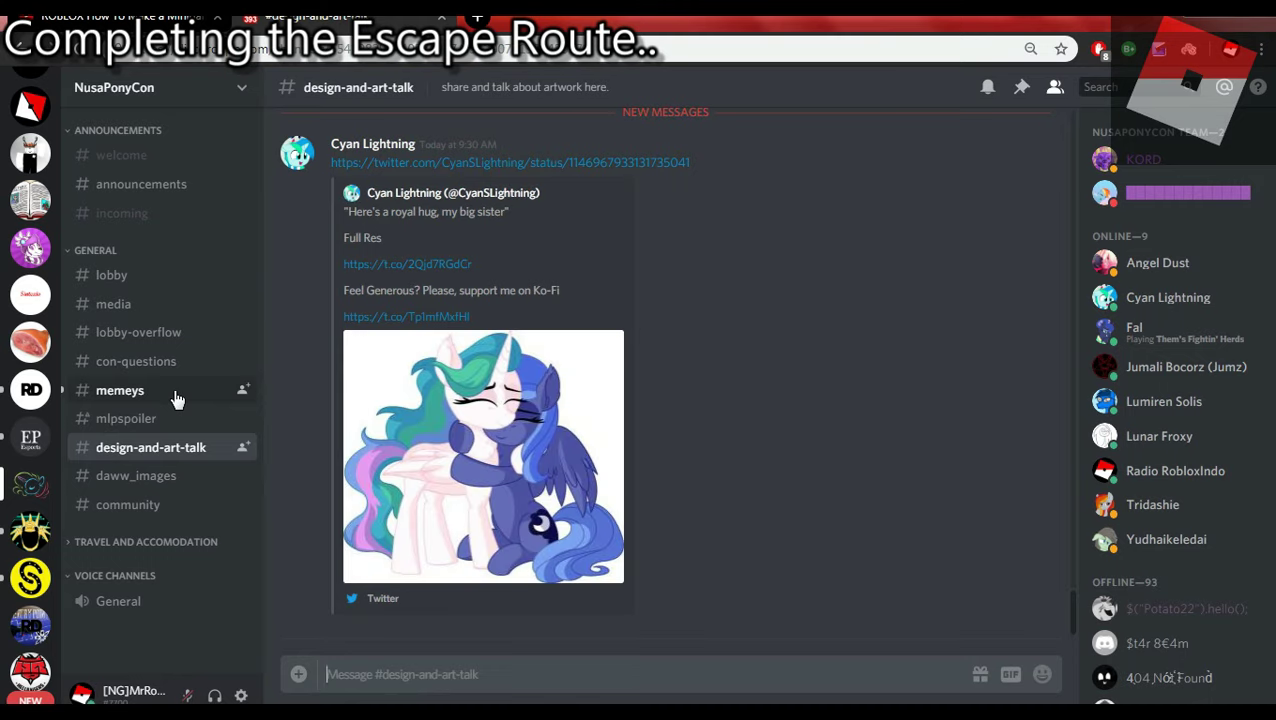
click(176, 399)
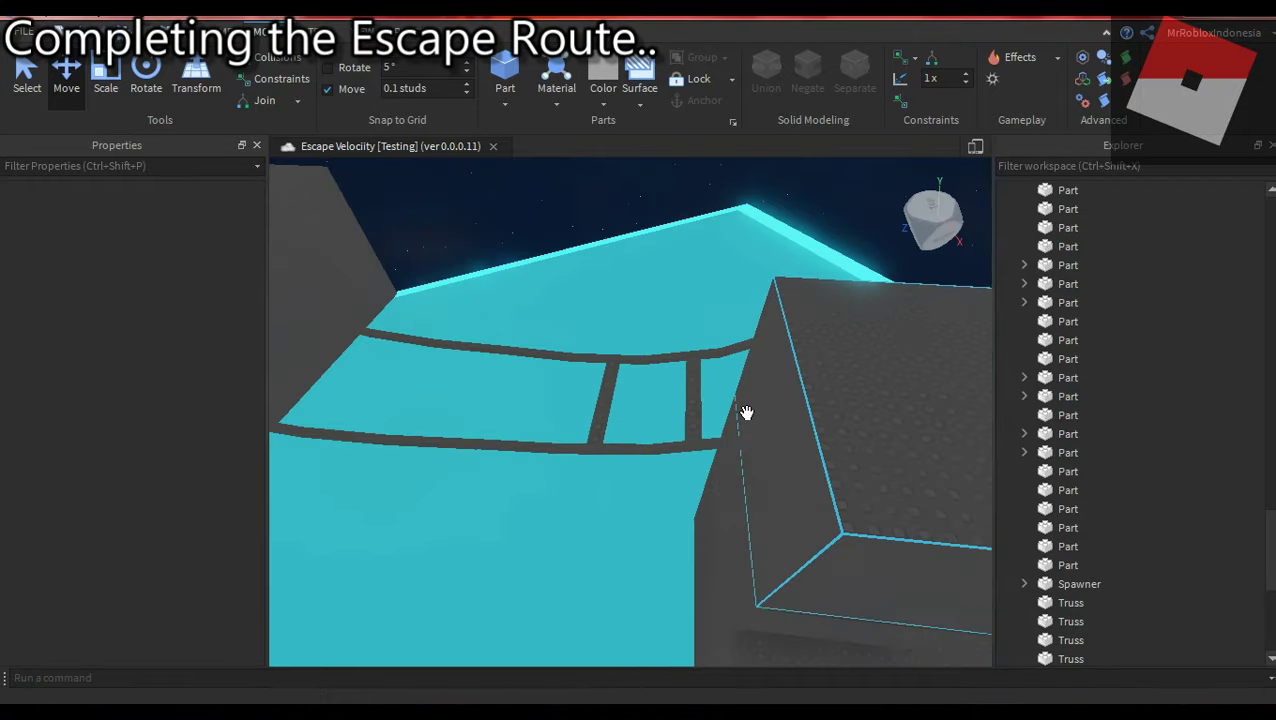
- Switch back to Roblox Studio and rotate the second rung between the curved rails to match their slope, adjusting its fit
right_drag(745, 412, 730, 552)
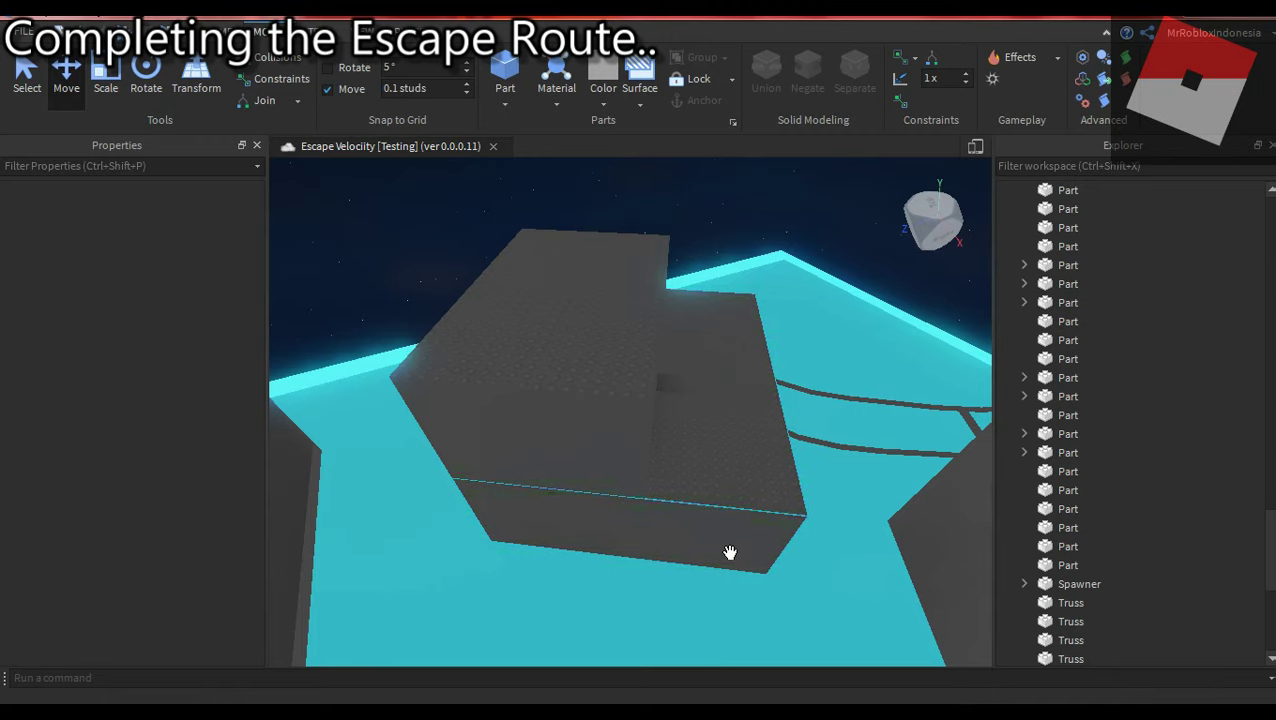
right_drag(730, 552, 812, 498)
click(535, 504)
key(ctrl+4)
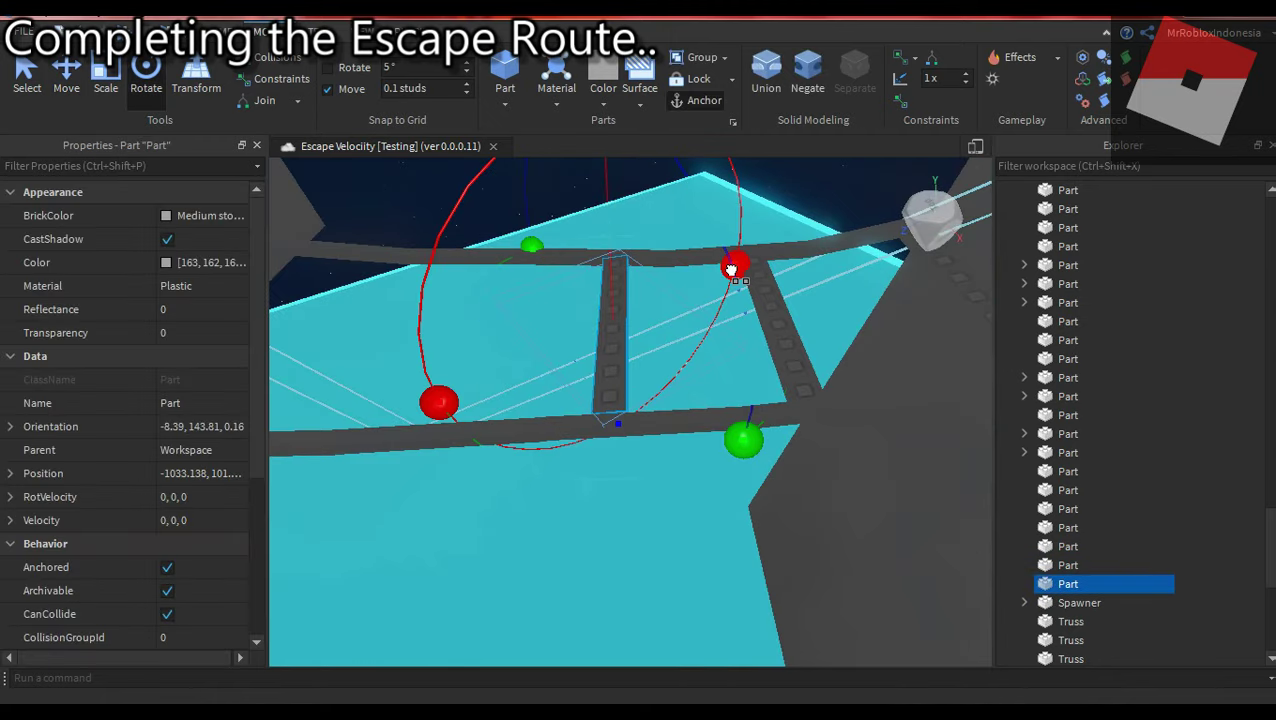
key(f)
right_drag(626, 203, 604, 249)
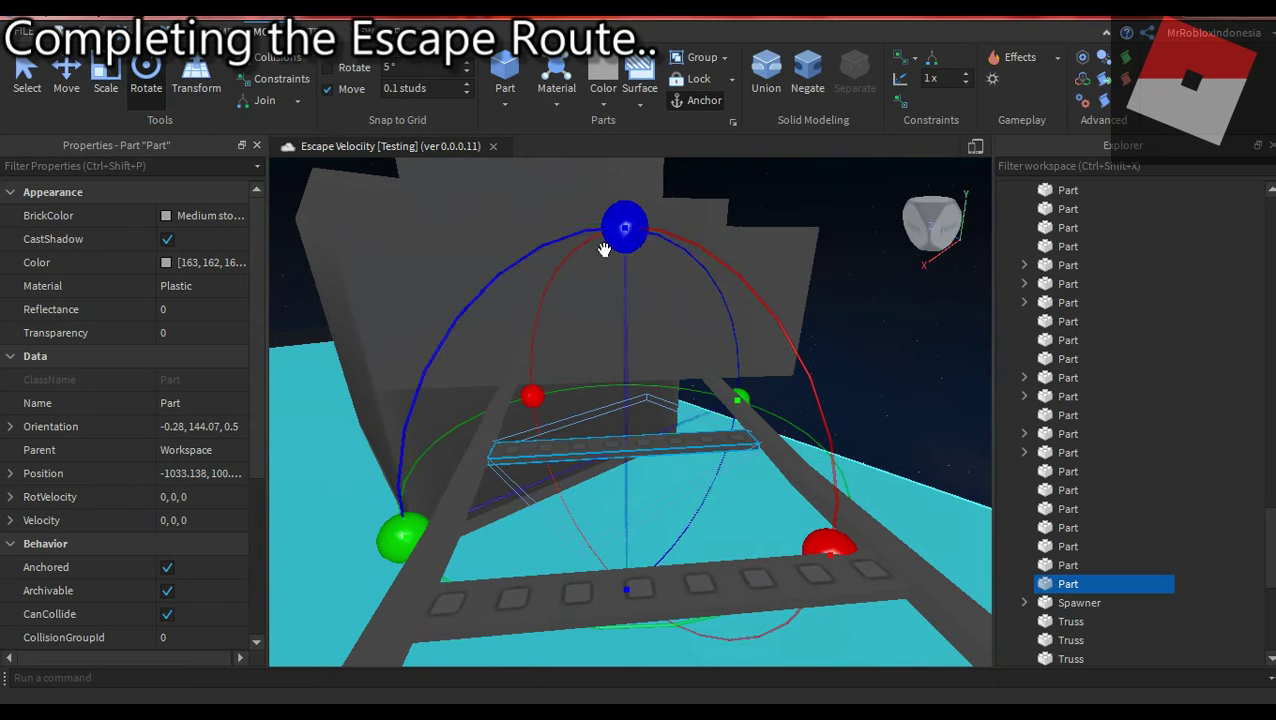
key(ctrl+3)
right_drag(632, 386, 849, 401)
scroll(849, 401, up, 2)
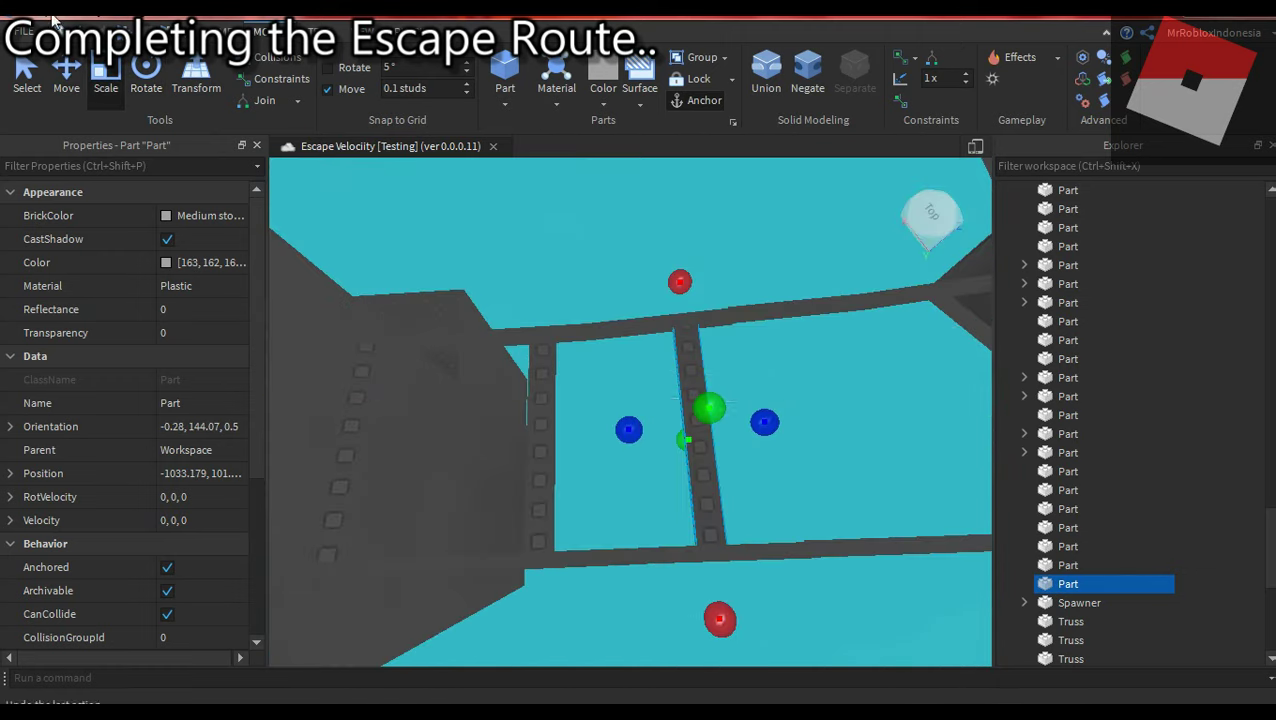
- Duplicate the rung and move a copy along the curved rails to span the gap nearer the tall block
key(ctrl+d)
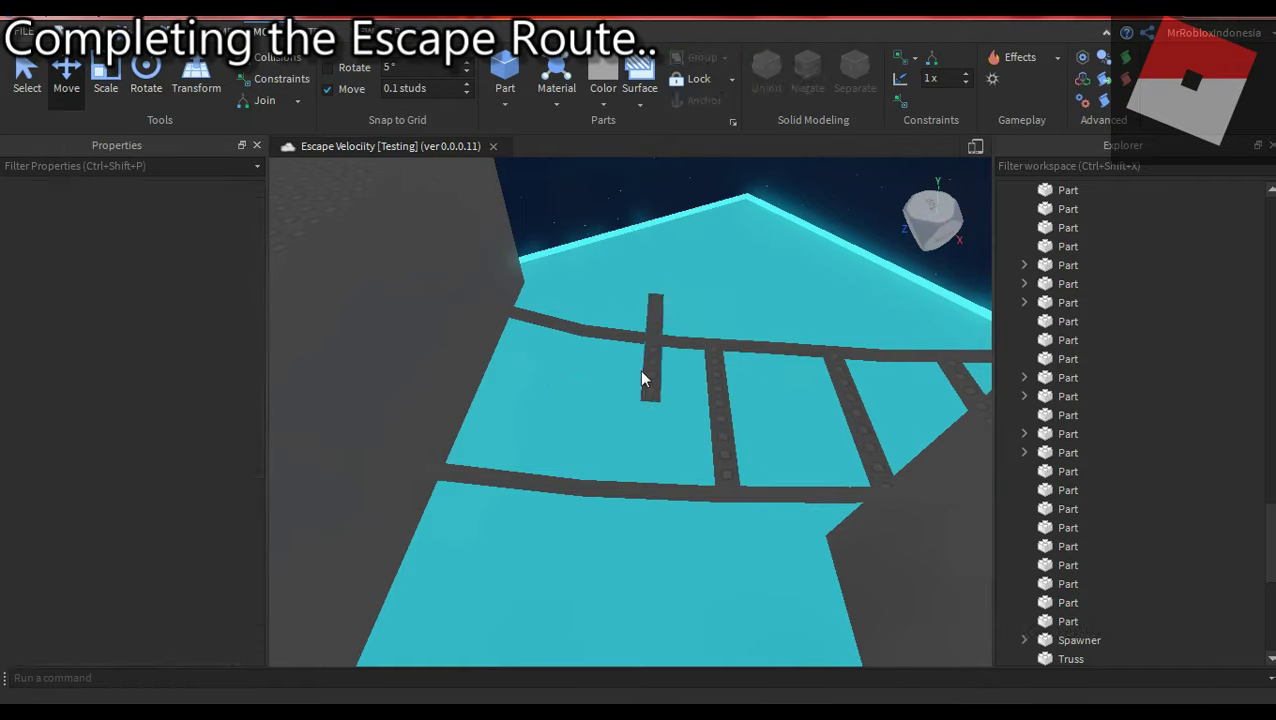
click(639, 369)
key(ctrl+2)
right_drag(639, 369, 565, 372)
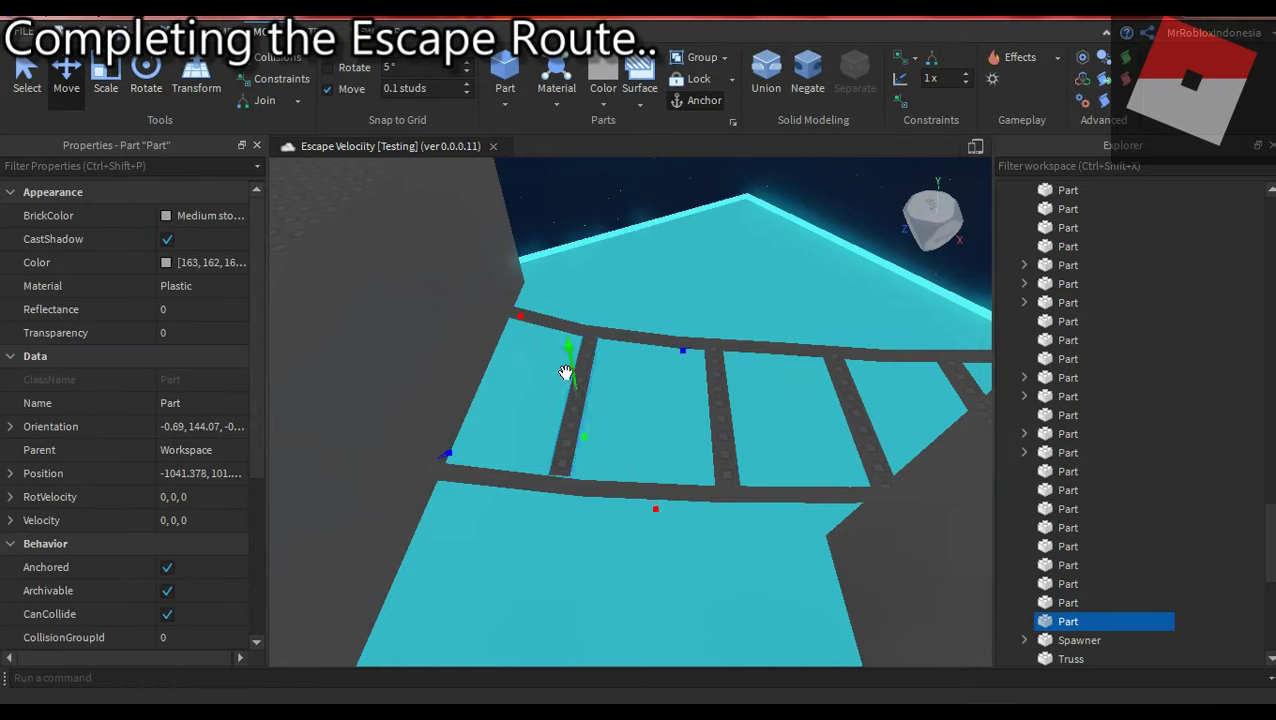
- Rotate the rung nearest the tall block so it follows the direction and slope of the curved rails
click(145, 85)
right_drag(664, 381, 778, 347)
drag(778, 347, 793, 350)
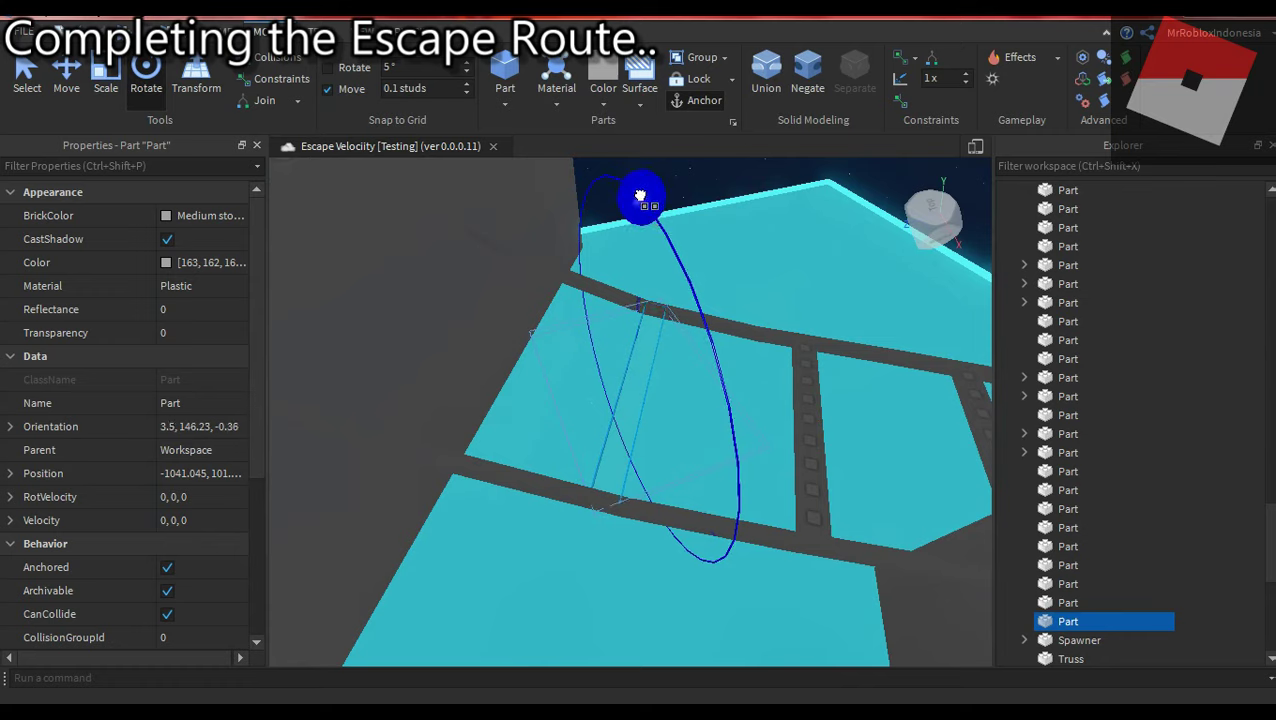
drag(640, 195, 649, 290)
right_drag(649, 290, 649, 290)
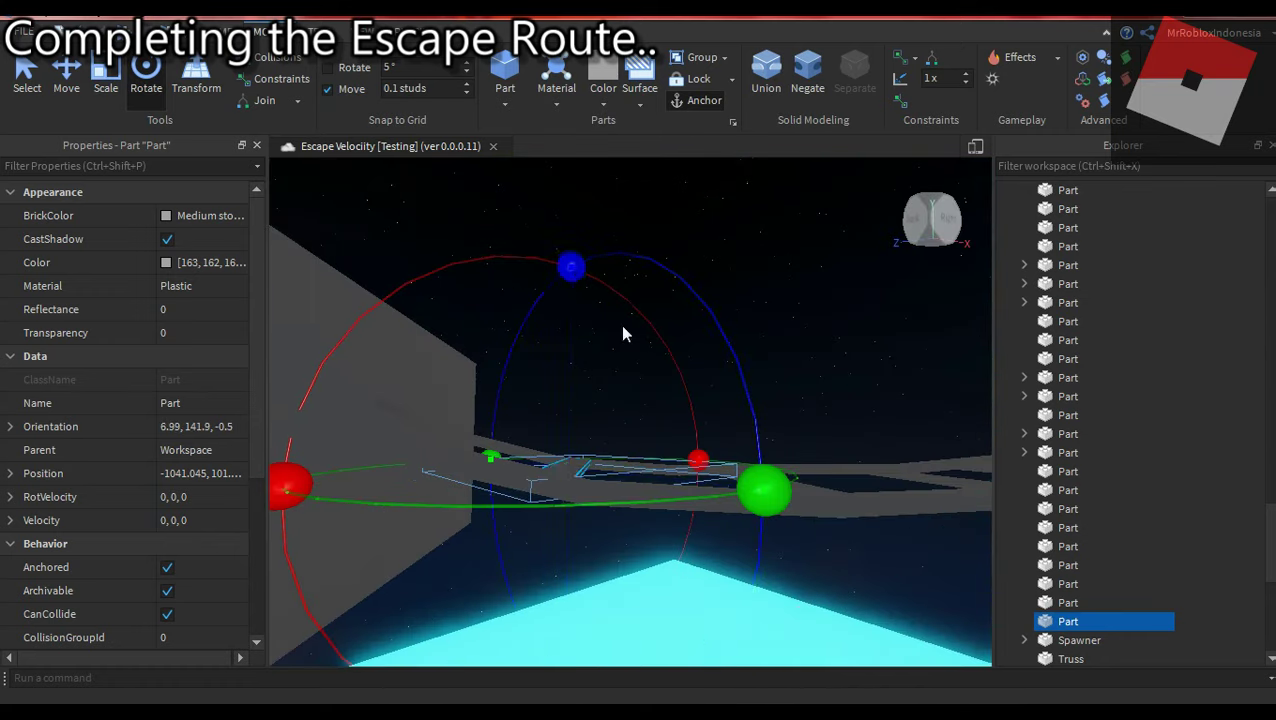
right_drag(697, 472, 635, 513)
click(686, 356)
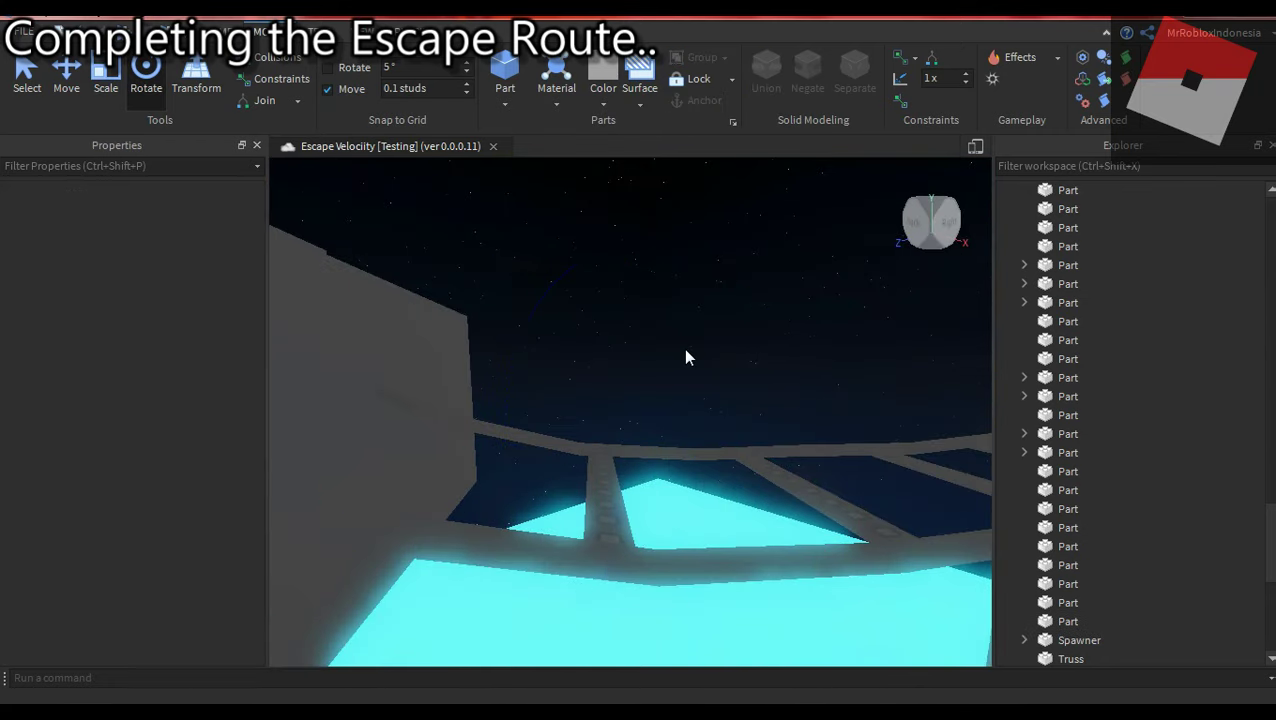
- Add another rung copy close to the tall block and fine-tune the neighbouring rung's rotation and position between the rails
right_drag(686, 356, 750, 386)
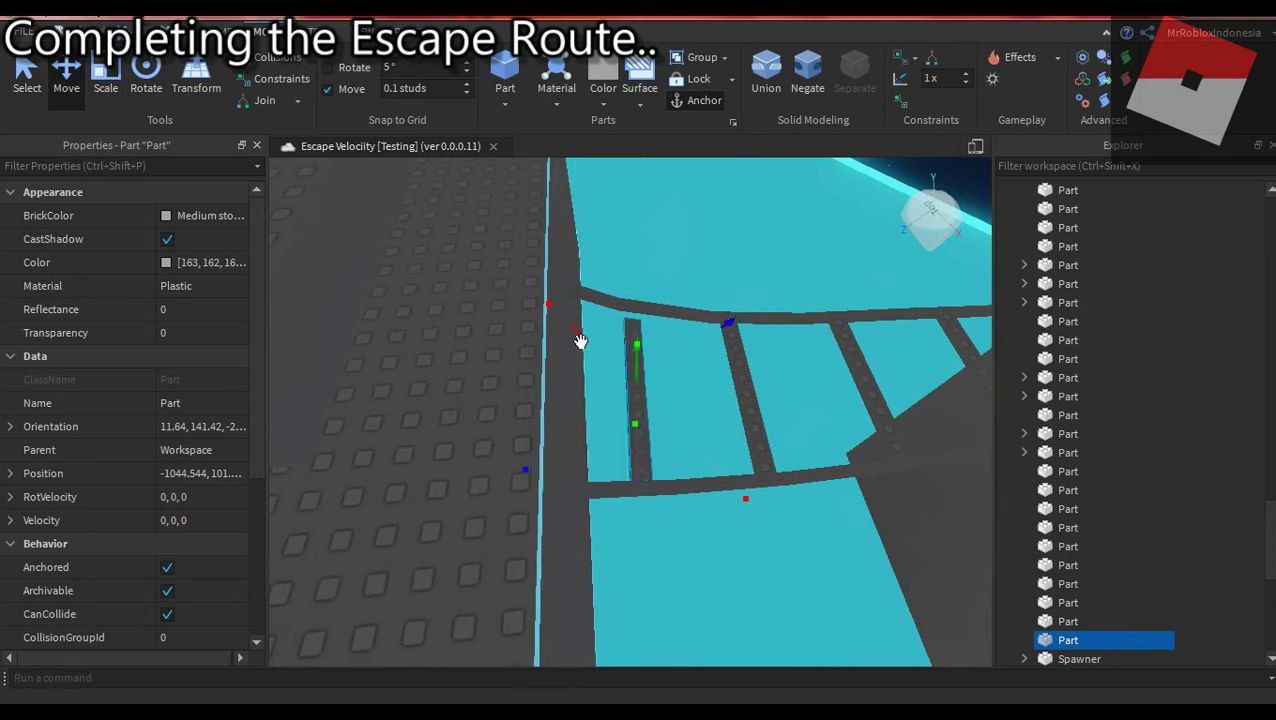
right_drag(580, 341, 634, 332)
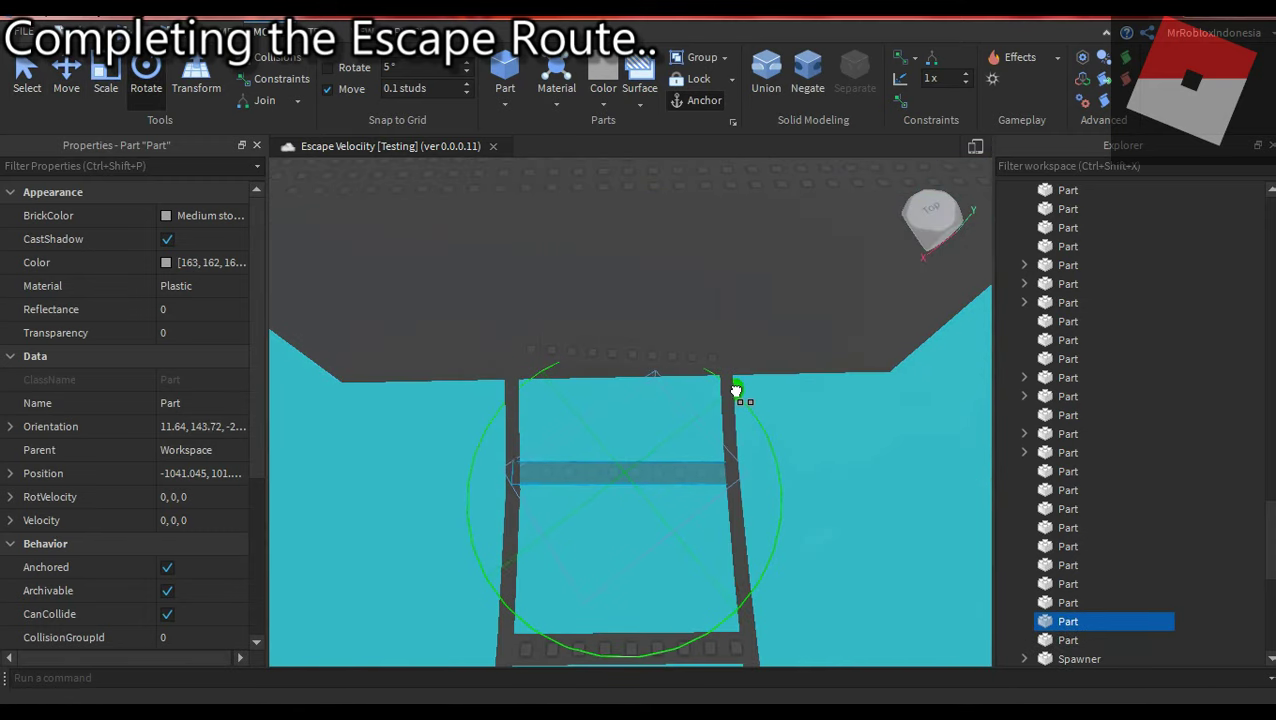
key(ctrl+2)
right_drag(736, 390, 709, 385)
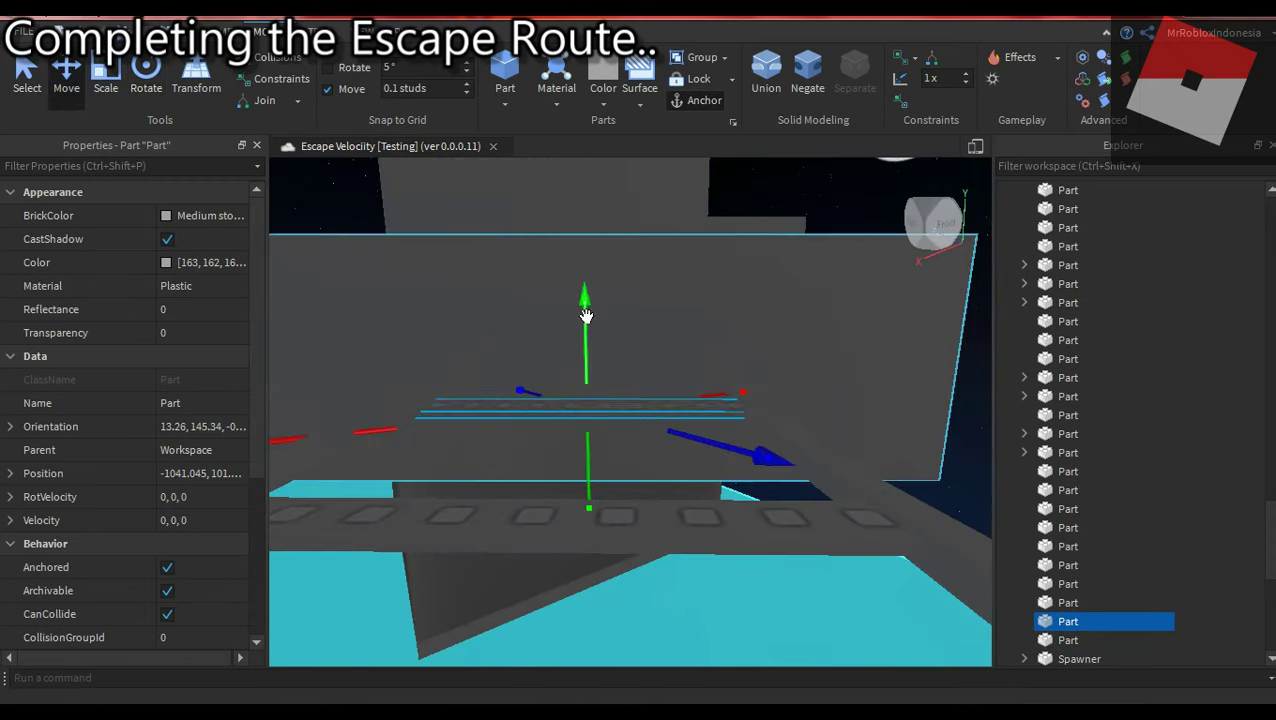
right_drag(585, 316, 694, 364)
- Rotate and move the last rung at the tall block to match the steeper slope at the end of the rails
click(684, 336)
key(ctrl+4)
click(751, 323)
key(ctrl+2)
key(ctrl+4)
right_drag(709, 452, 544, 256)
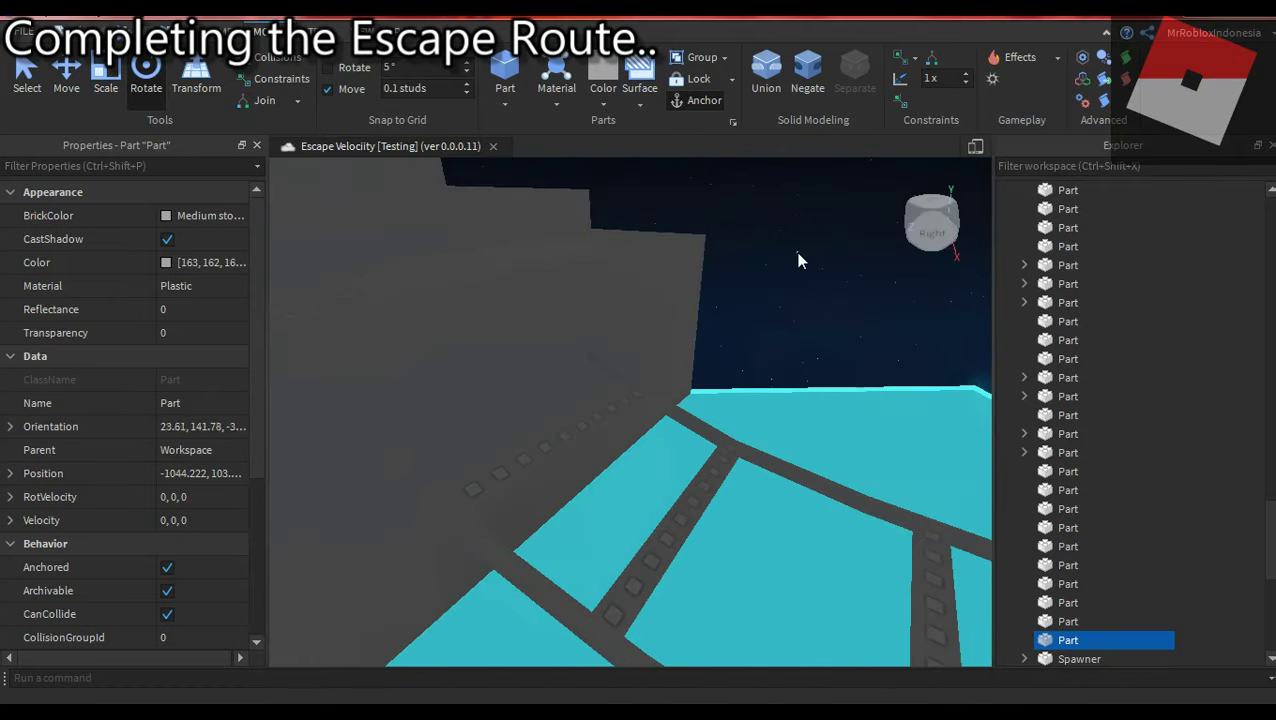
right_drag(798, 260, 800, 262)
- Playtest the rung bridge between the blocks and look over the whole escape route
key(F5)
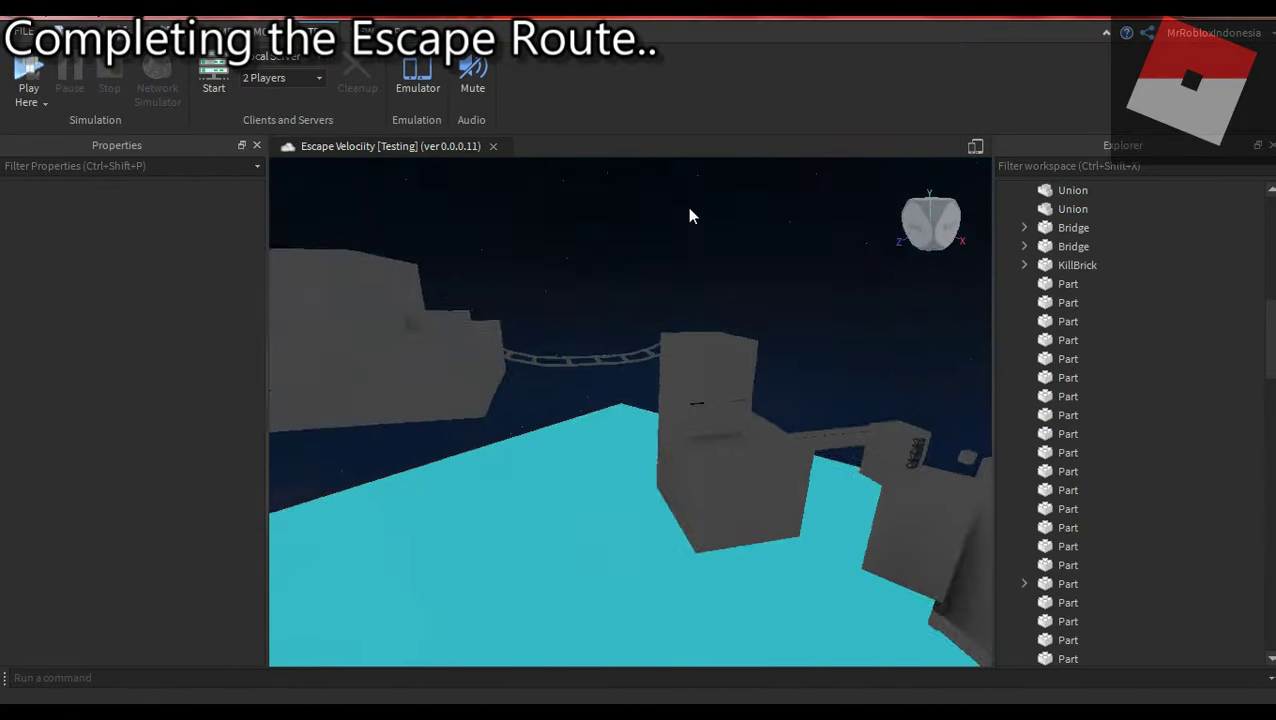
right_drag(689, 213, 688, 206)
click(688, 206)
- Raise a small block to the top of the post at the upper studded platform and move it outward for scaling
right_drag(365, 442, 744, 295)
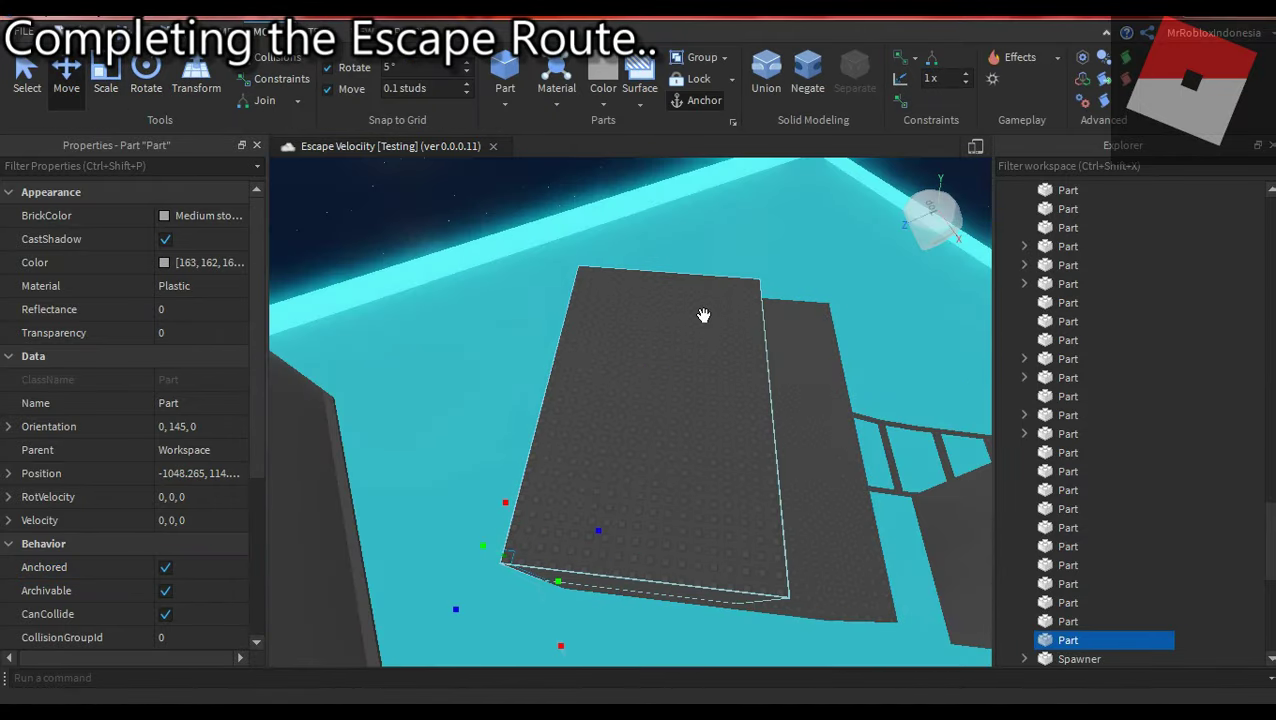
key(ctrl+3)
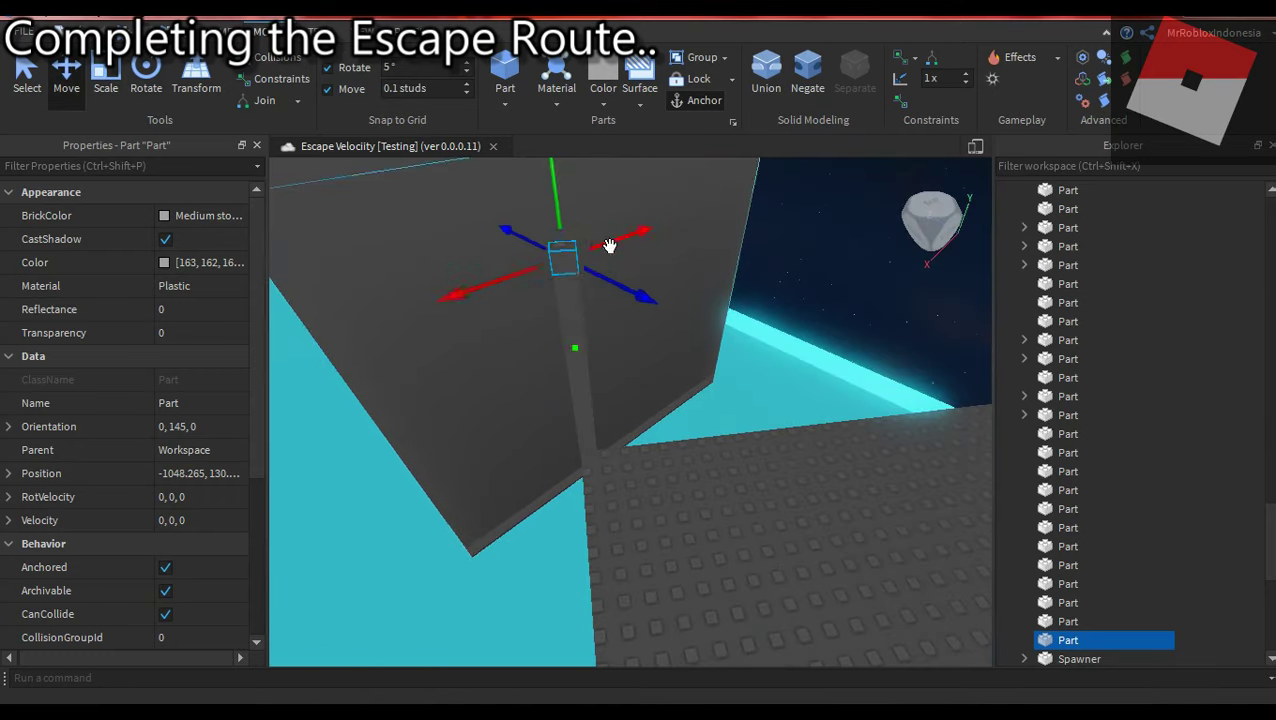
key(ctrl+3)
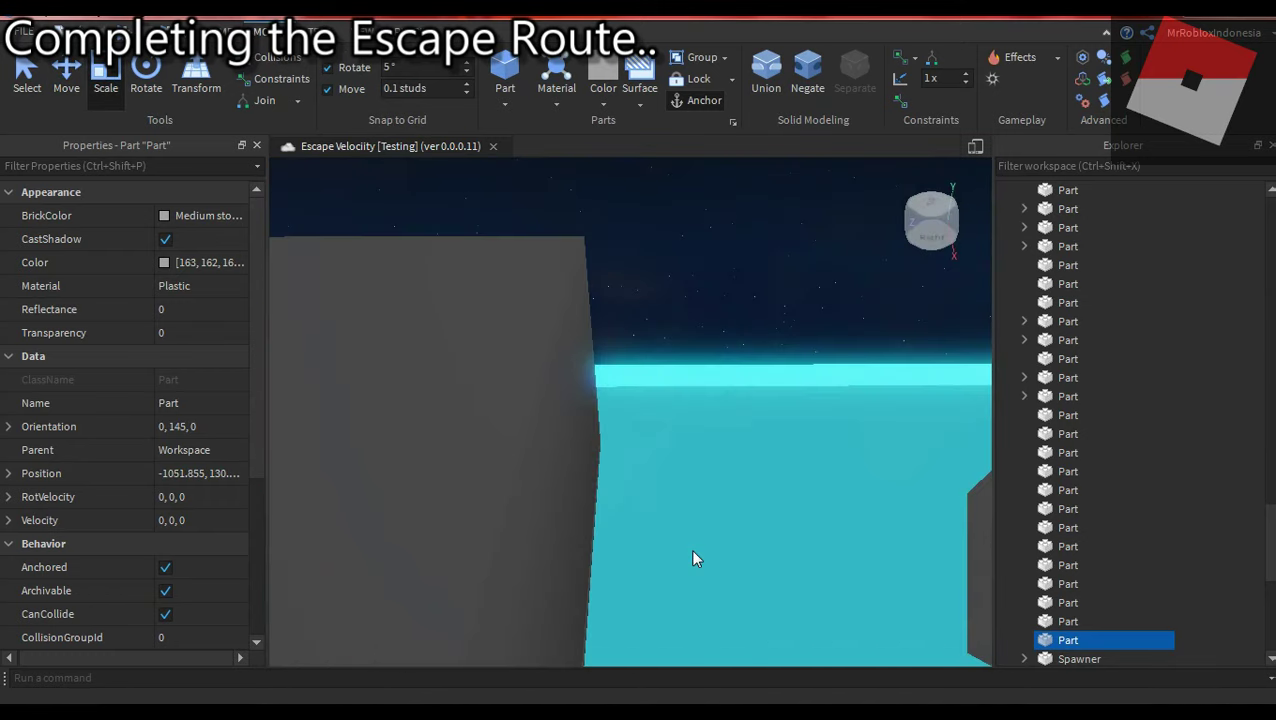
- Switch to YouTube, search for "how to make a flying fox in roblox studio" and look through the results
key(alt+Tab)
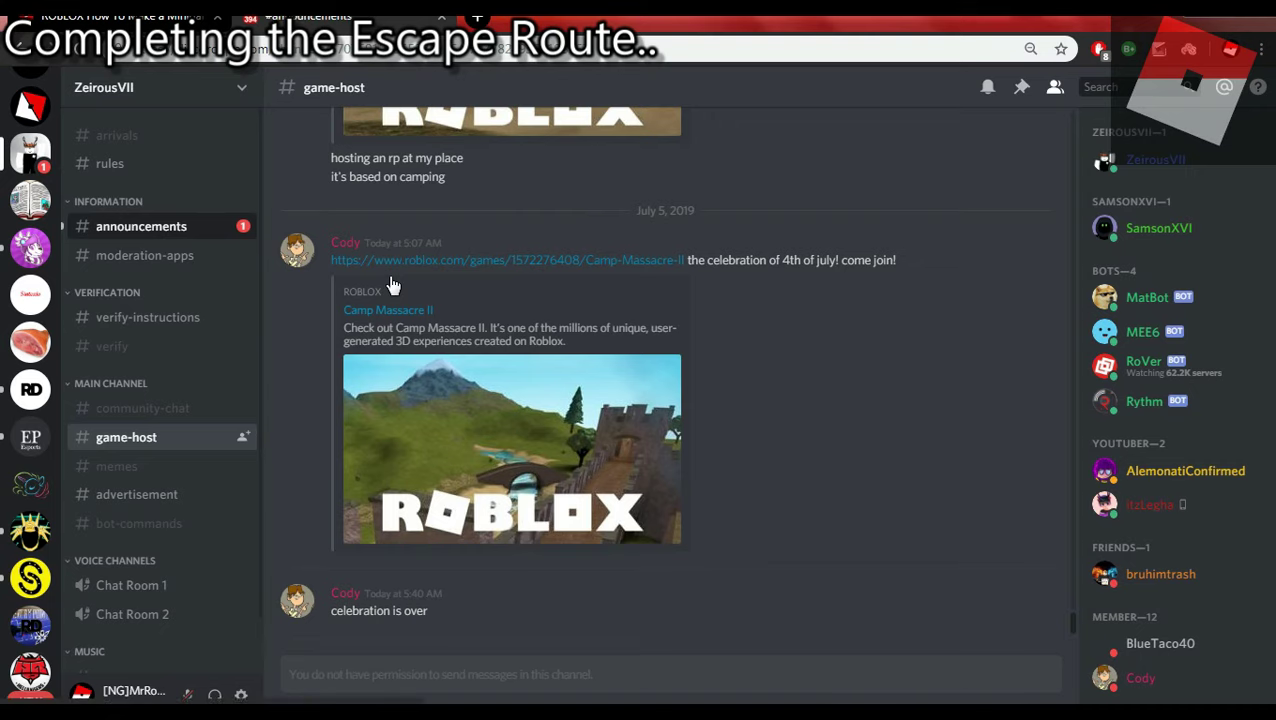
key(alt+shift+Up)
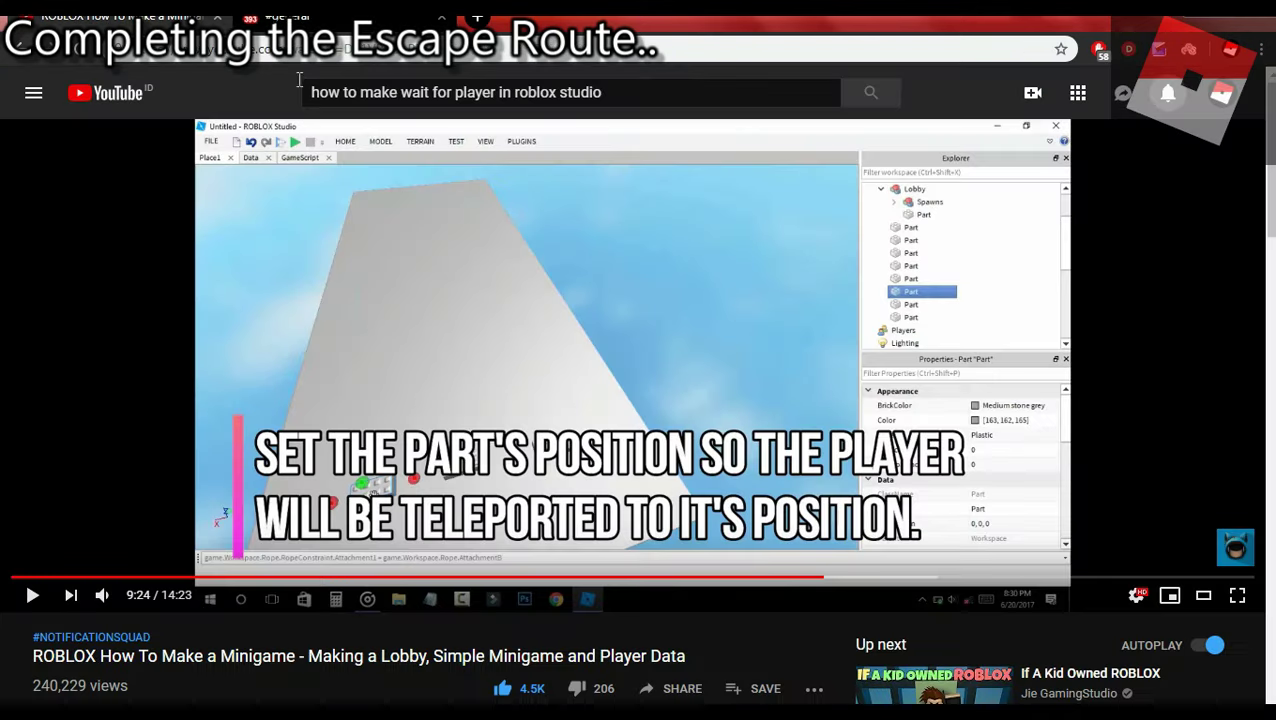
drag(542, 92, 400, 92)
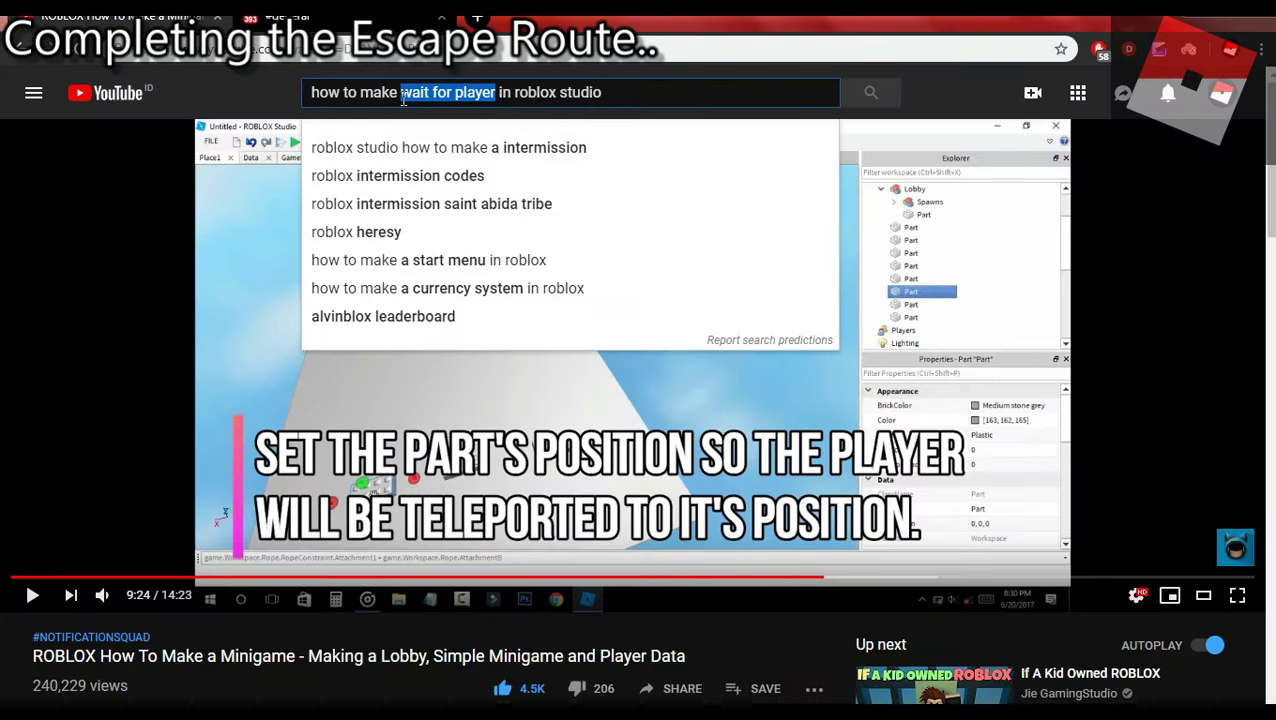
text(a d)
key(BackSpace)
text(f)
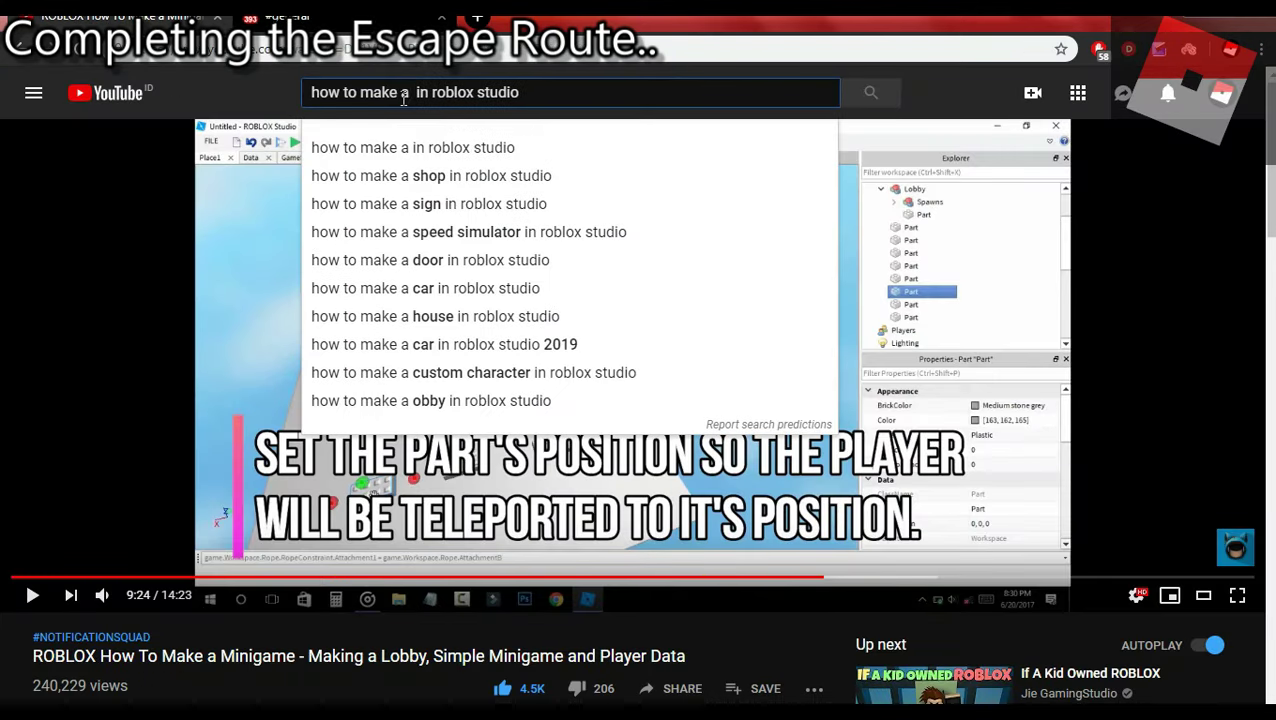
text(flying fox)
key(Return)
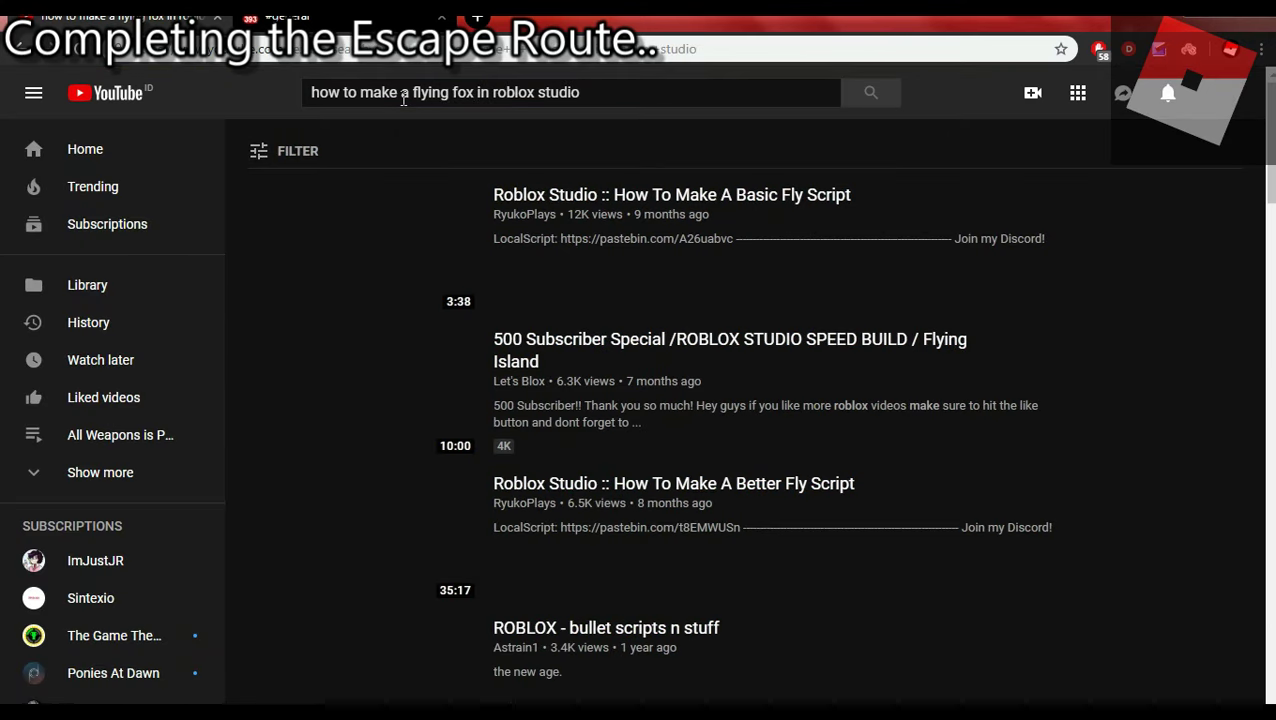
scroll(1180, 465, down, 10)
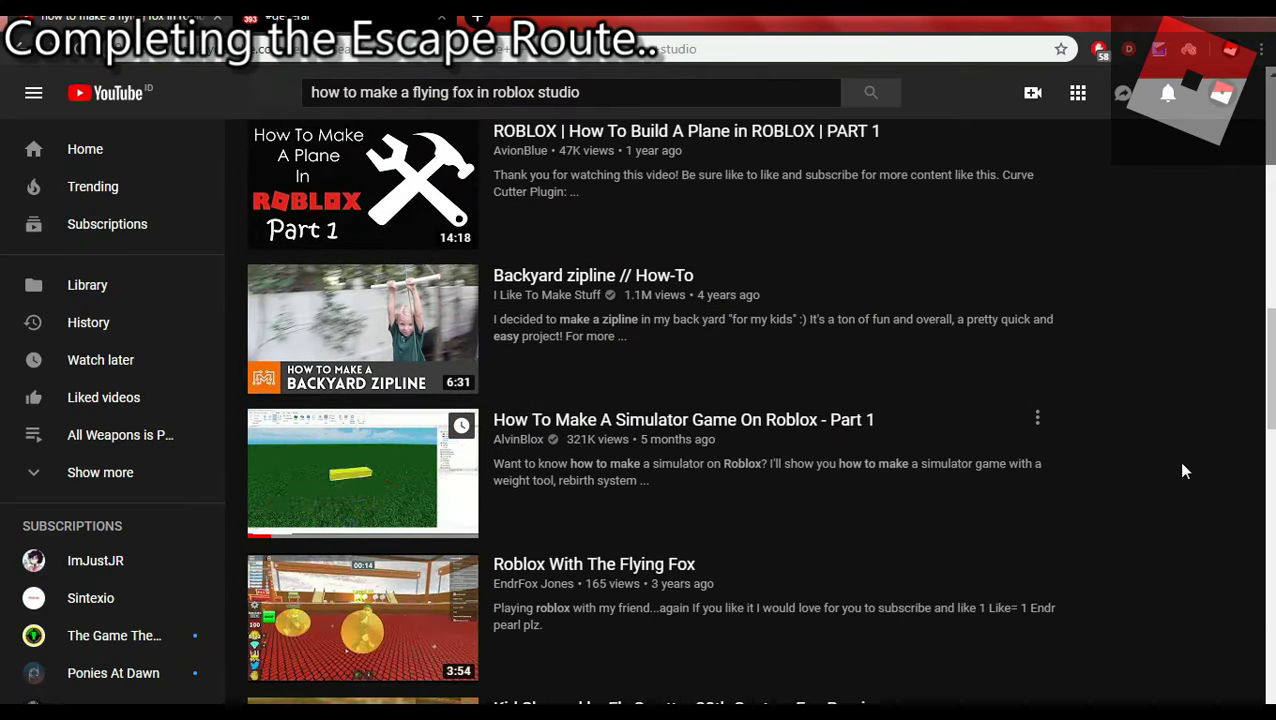
- Search for "how to make a zipline in roblox studio" and look through the resulting videos
drag(489, 92, 413, 92)
text(zipline)
key(Return)
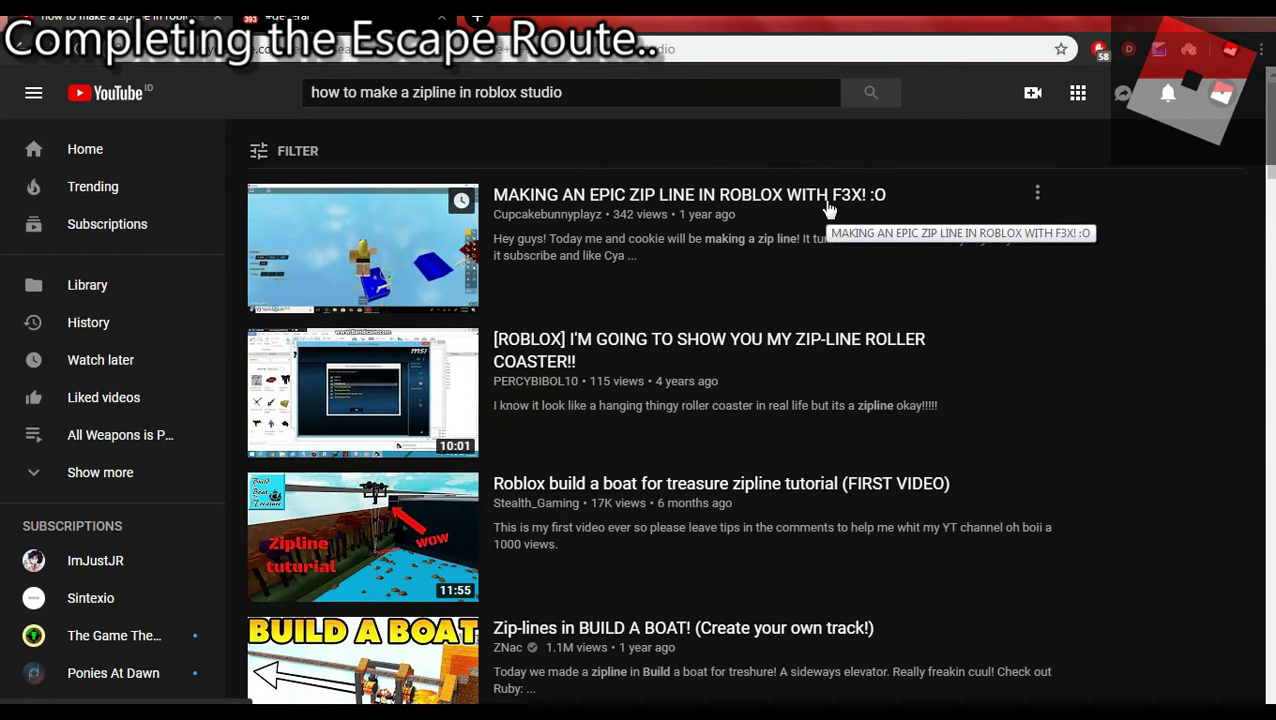
scroll(735, 150, down, 2)
scroll(735, 152, down, 4)
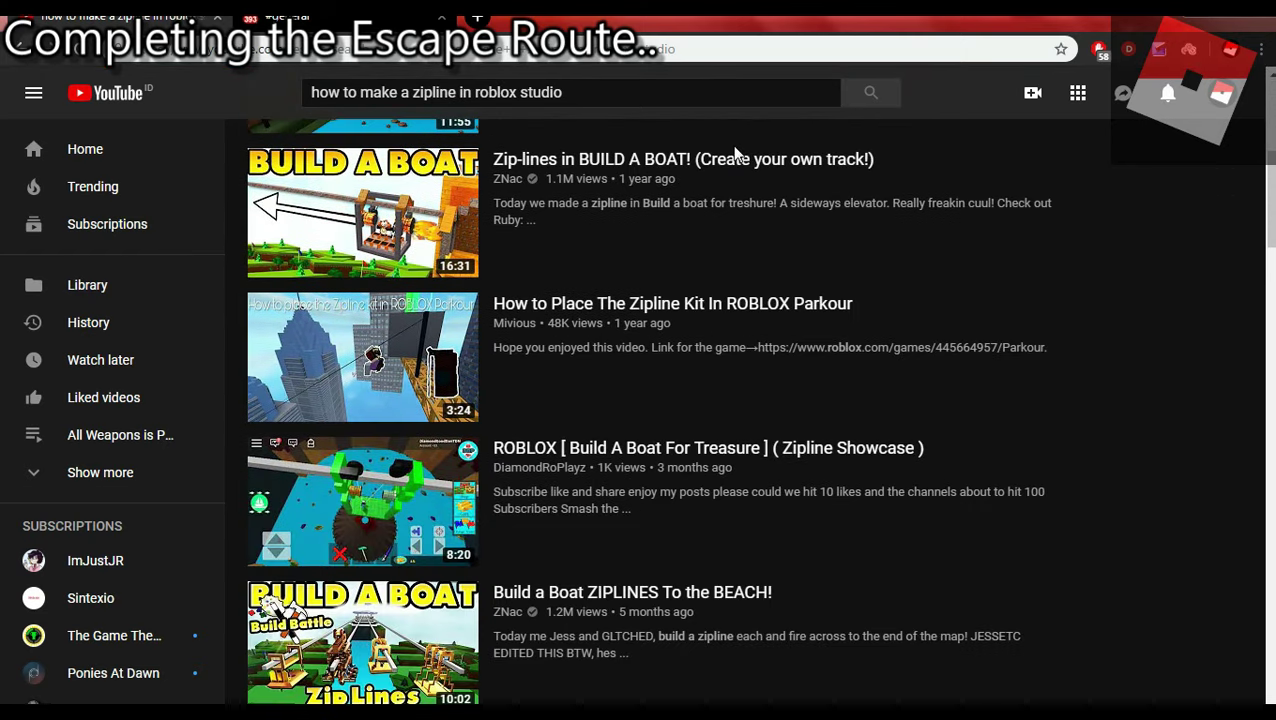
scroll(735, 152, up, 5)
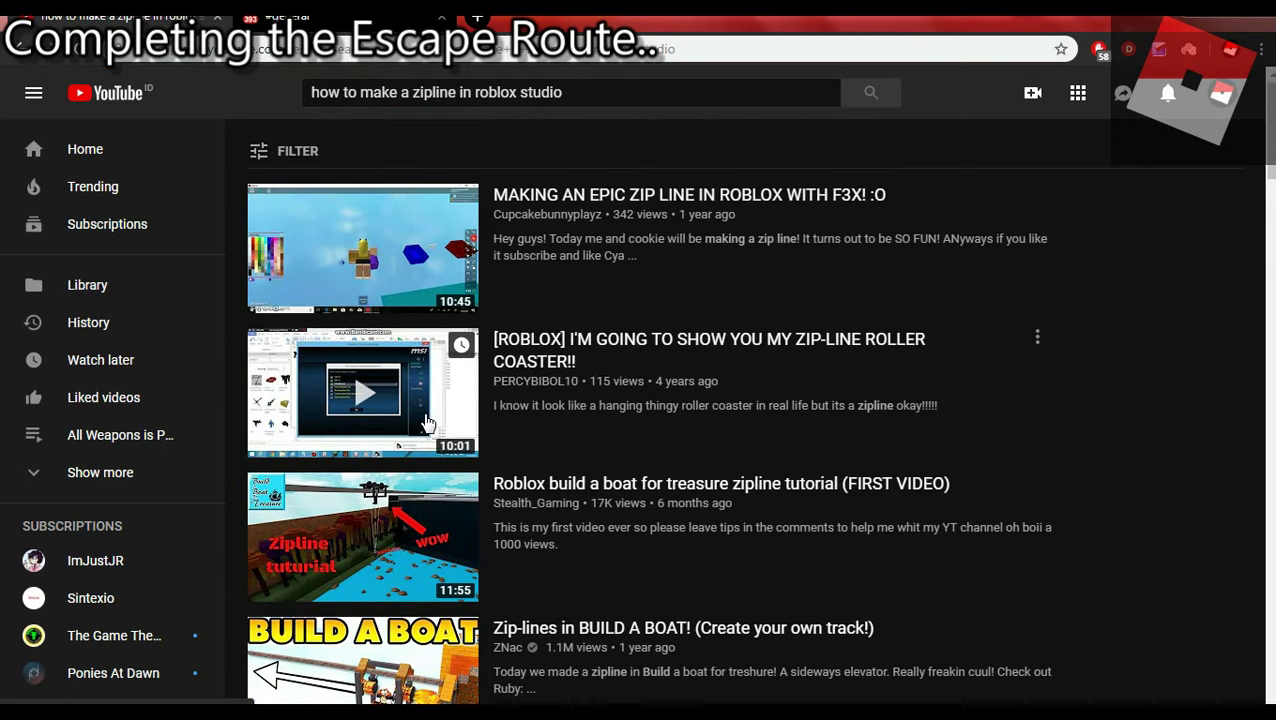
- Skim the video about the zip-line roller coaster, return to the zipline search results and look further through them
click(420, 376)
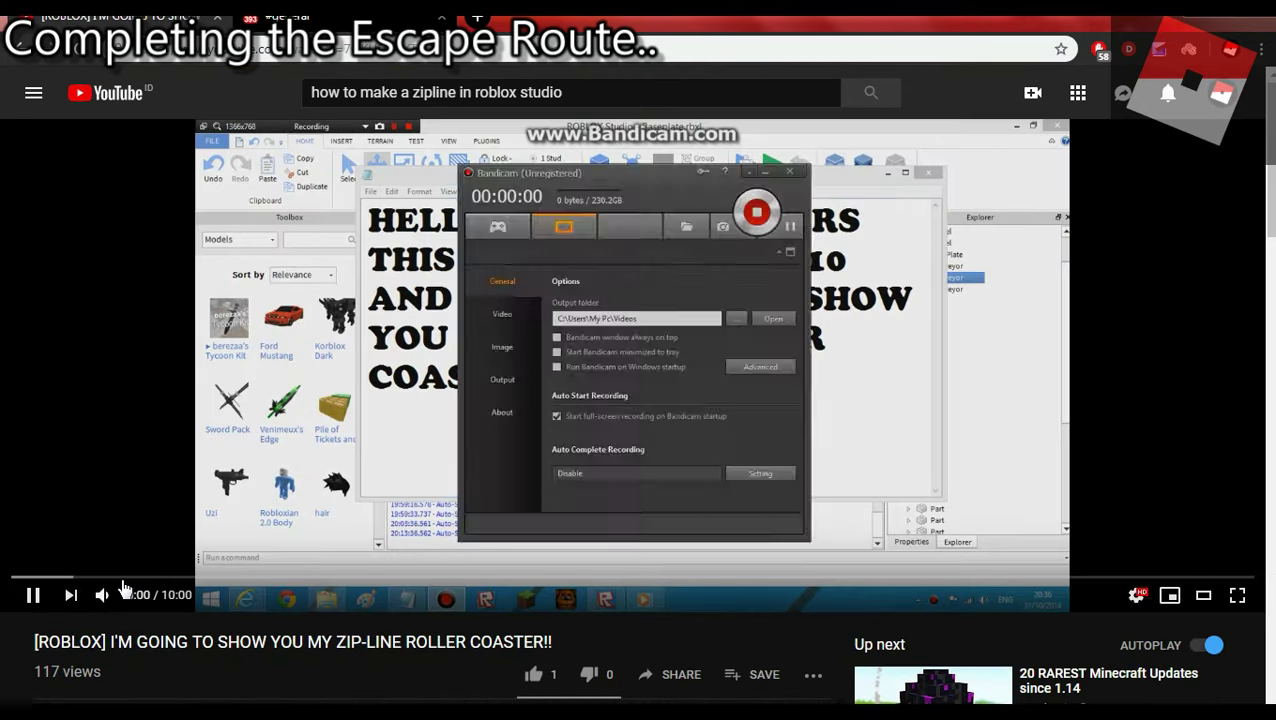
click(160, 578)
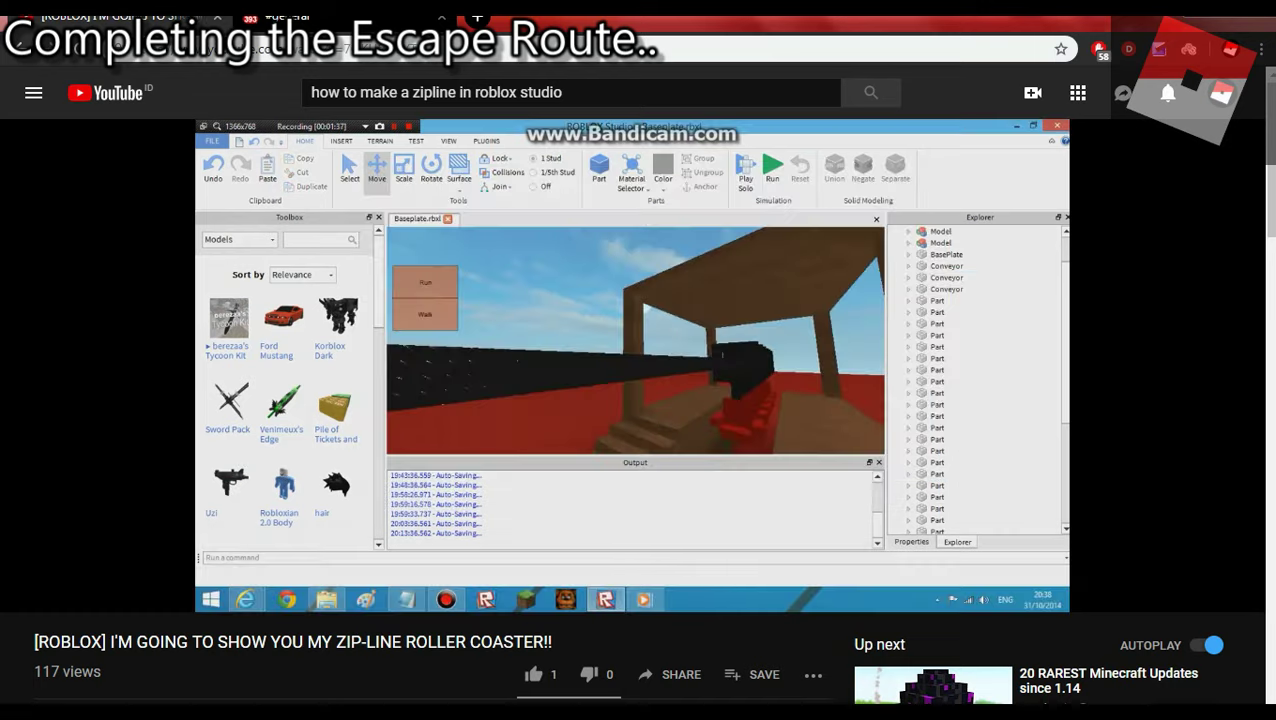
scroll(240, 457, down, 4)
scroll(293, 504, up, 4)
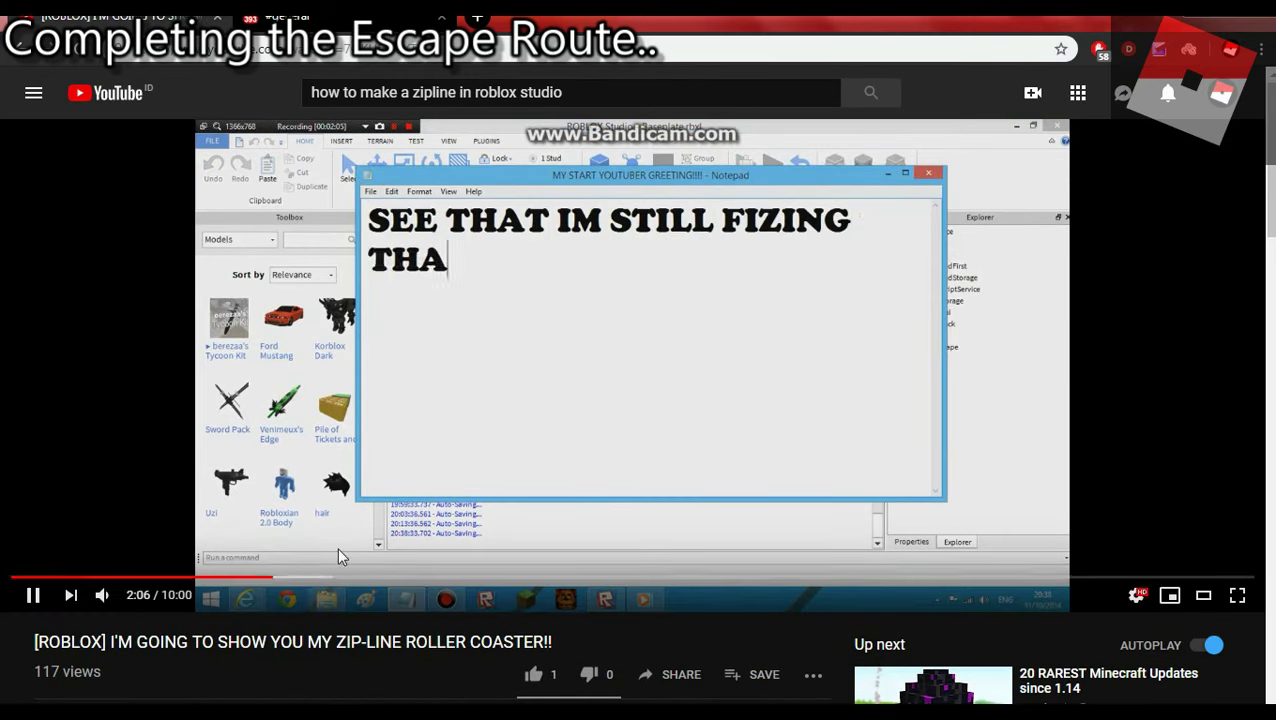
click(309, 578)
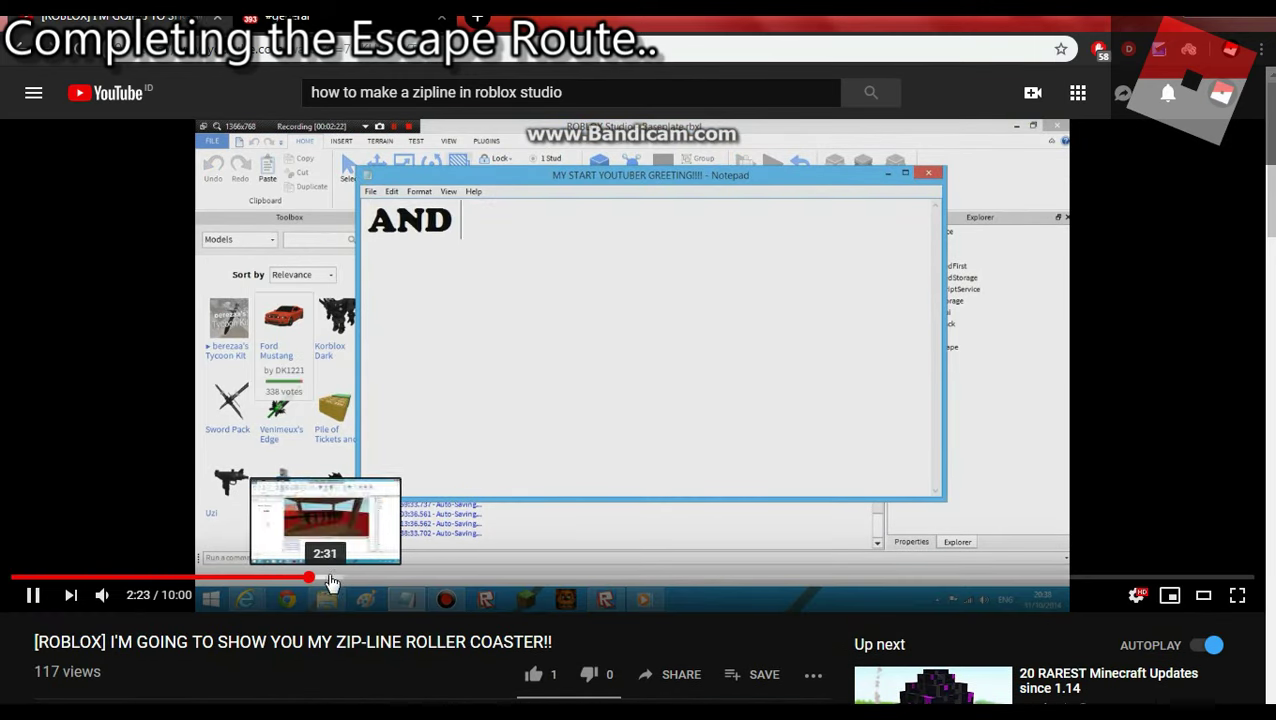
click(490, 578)
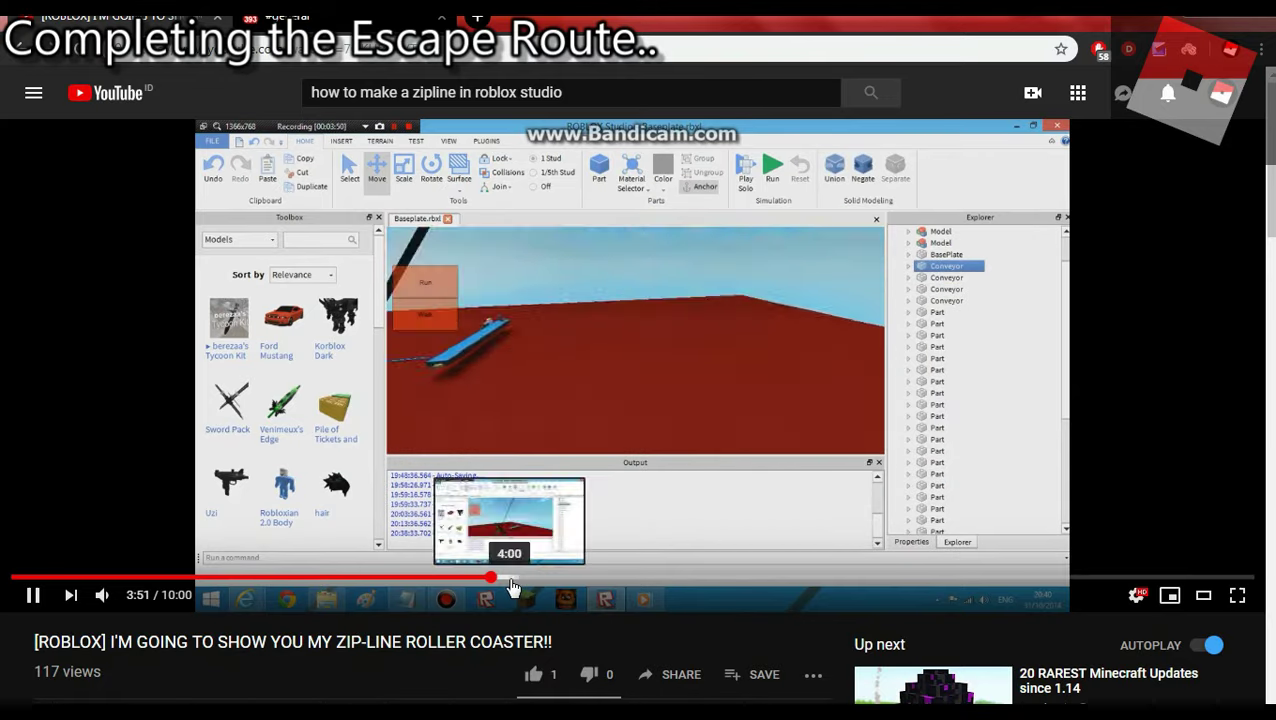
click(510, 578)
key(alt+Left)
scroll(614, 343, down, 15)
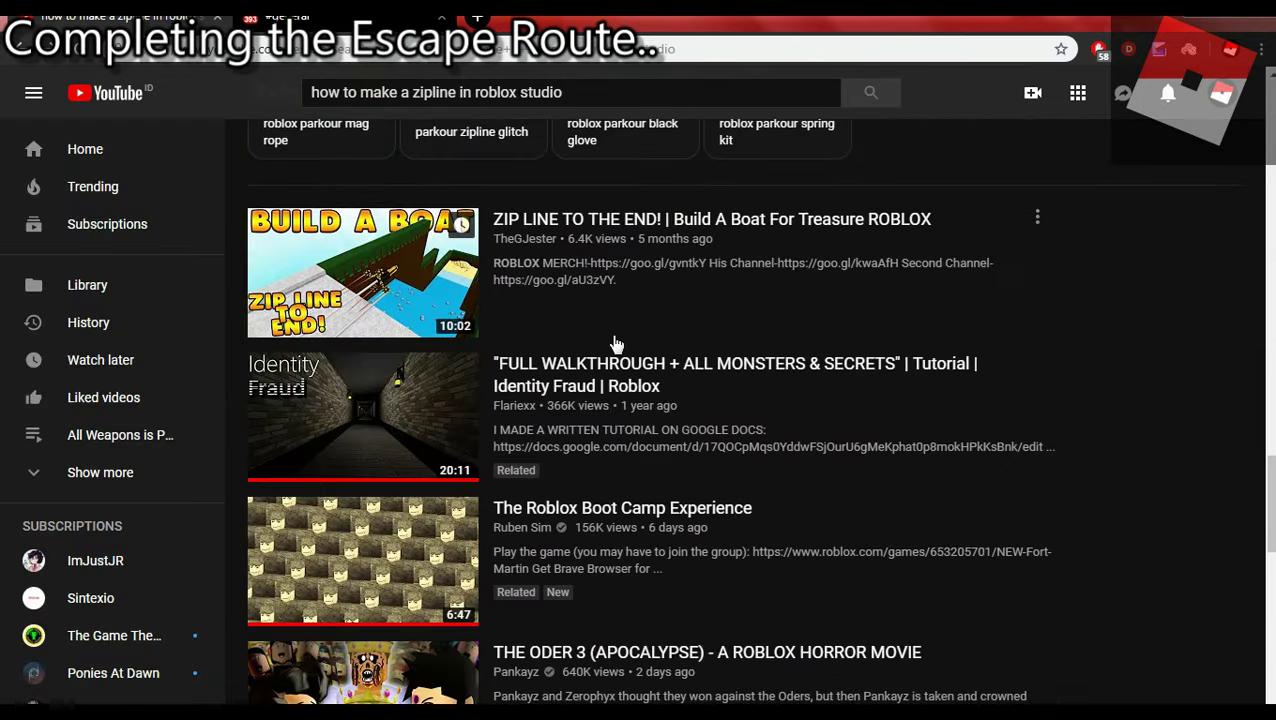
scroll(614, 343, down, 7)
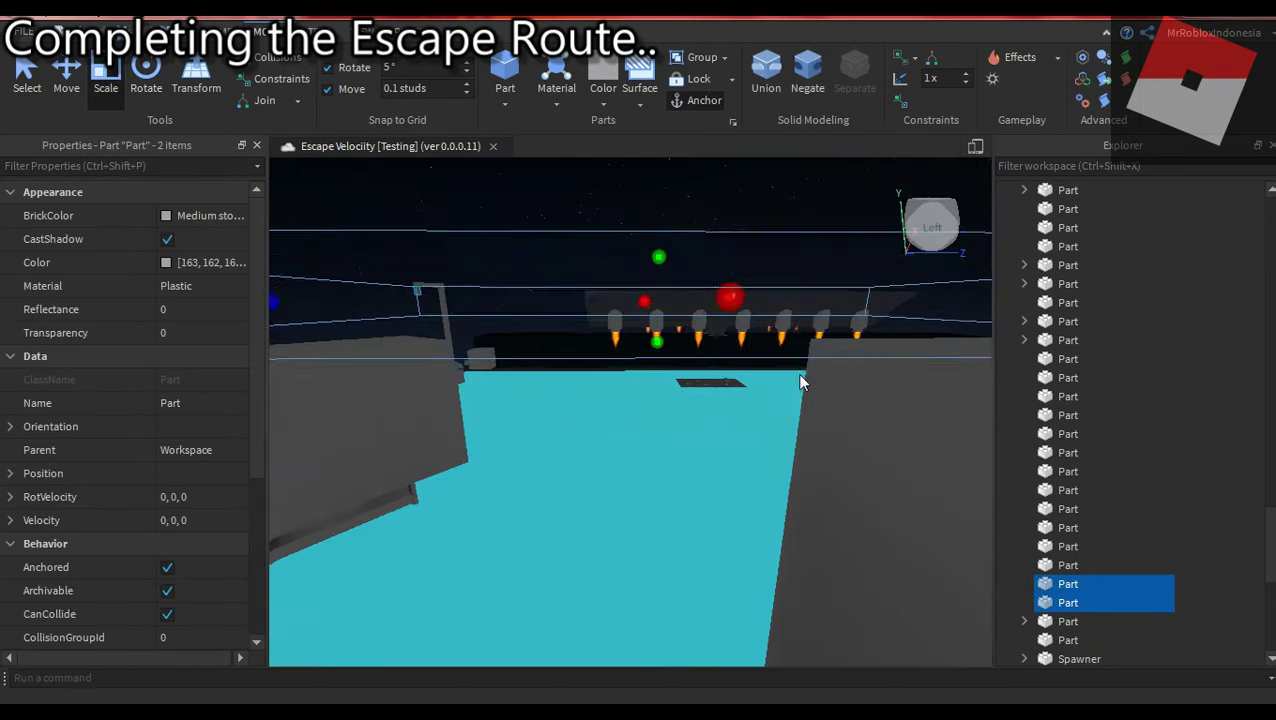
- Search YouTube for "how to add rope in roblox studio" and skim the "Roblox | How to make a rope" tutorial
click(640, 100)
click(968, 80)
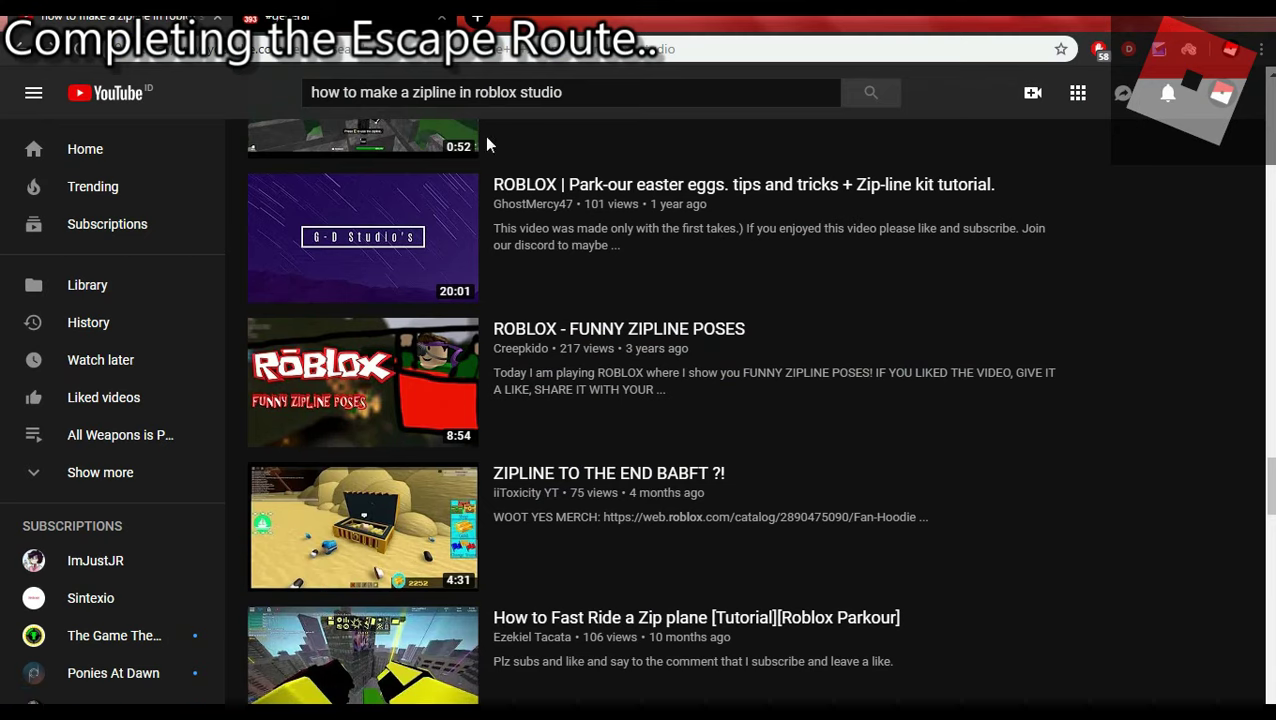
text(how to add rope in roblox studio)
key(Return)
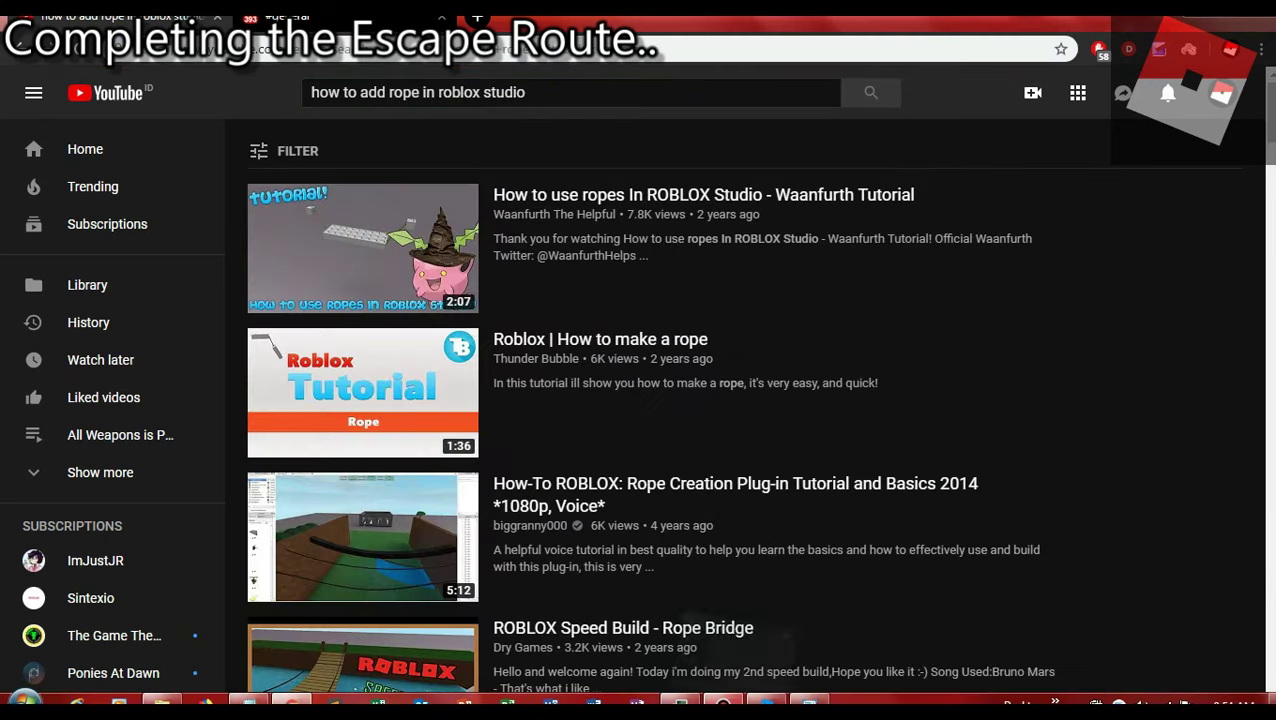
click(392, 360)
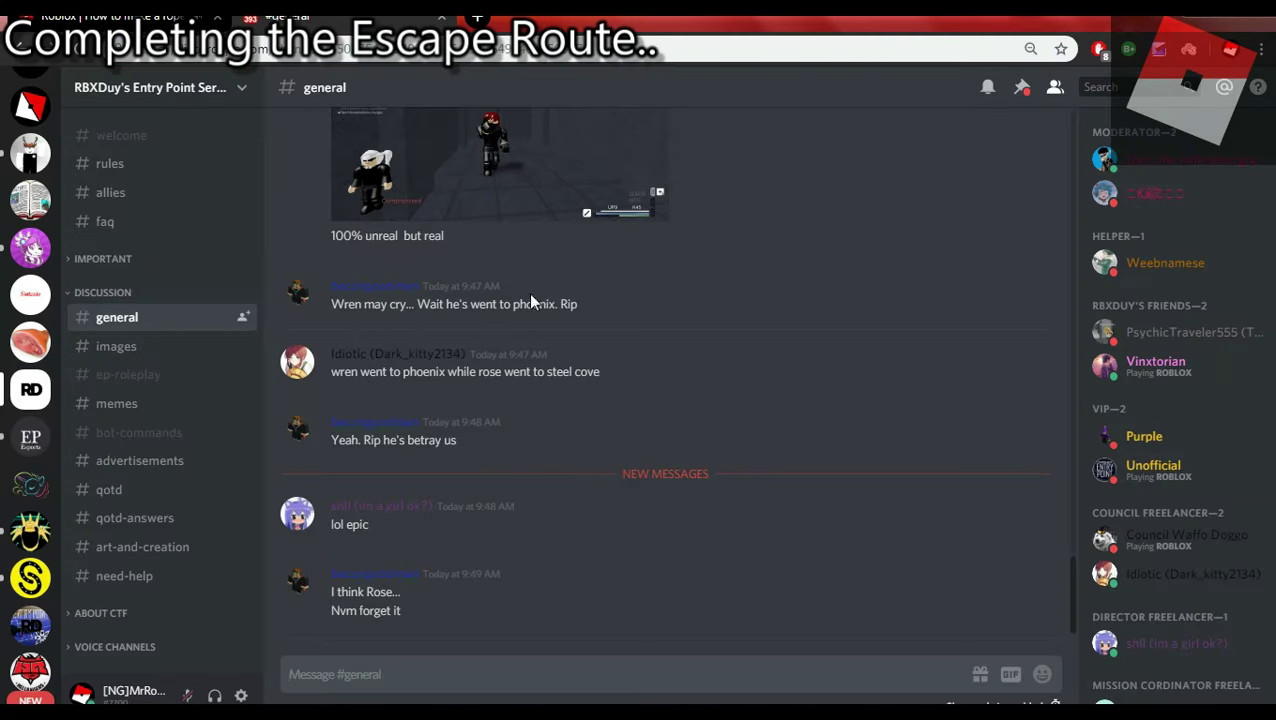
click(31, 247)
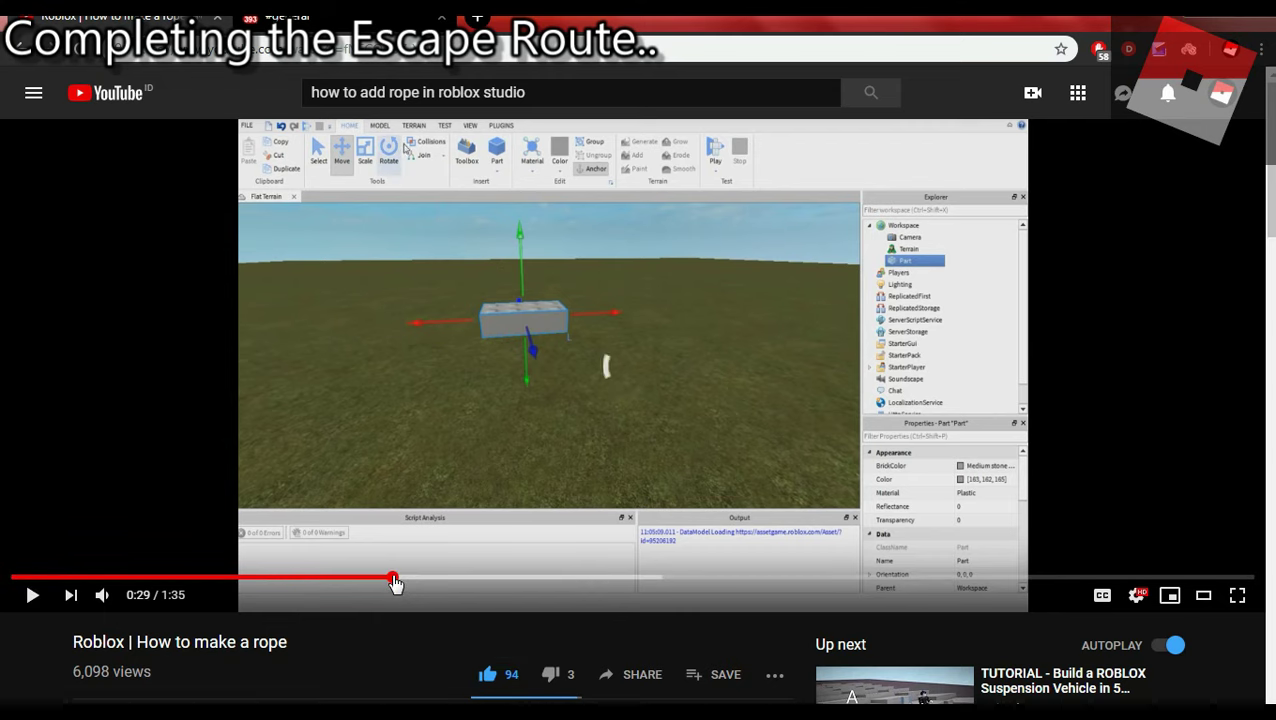
drag(394, 583, 558, 581)
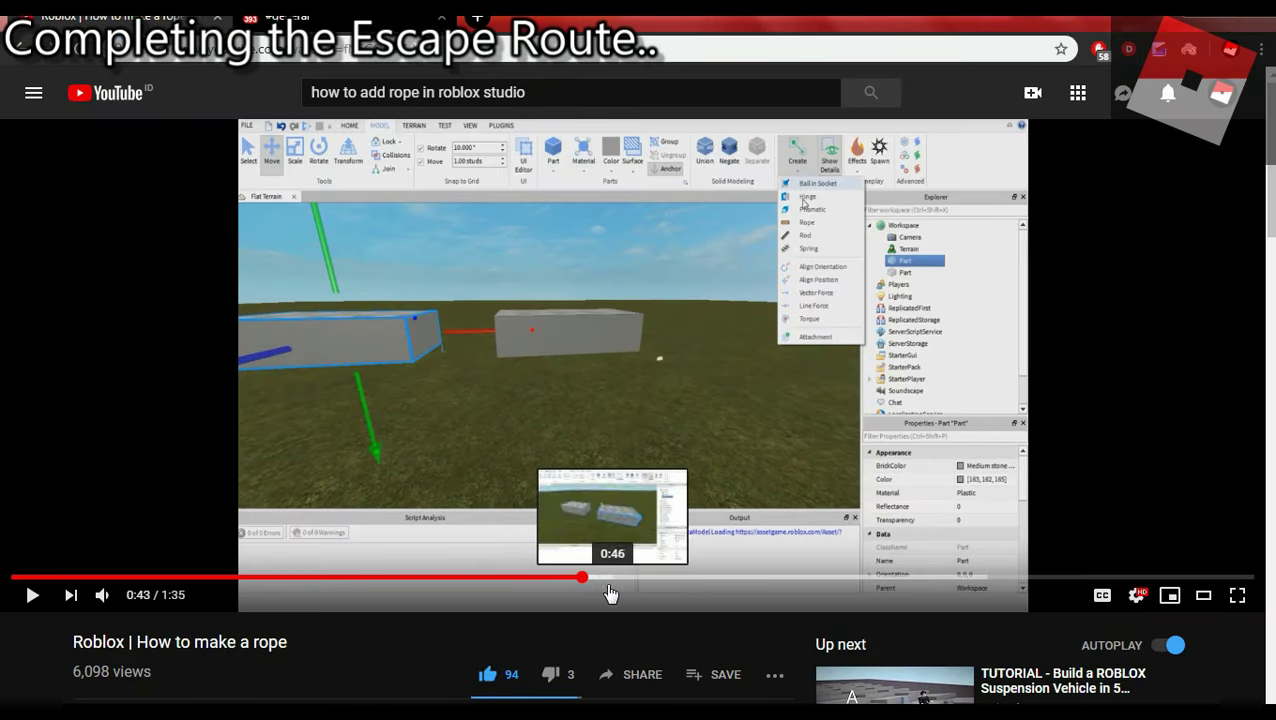
click(611, 593)
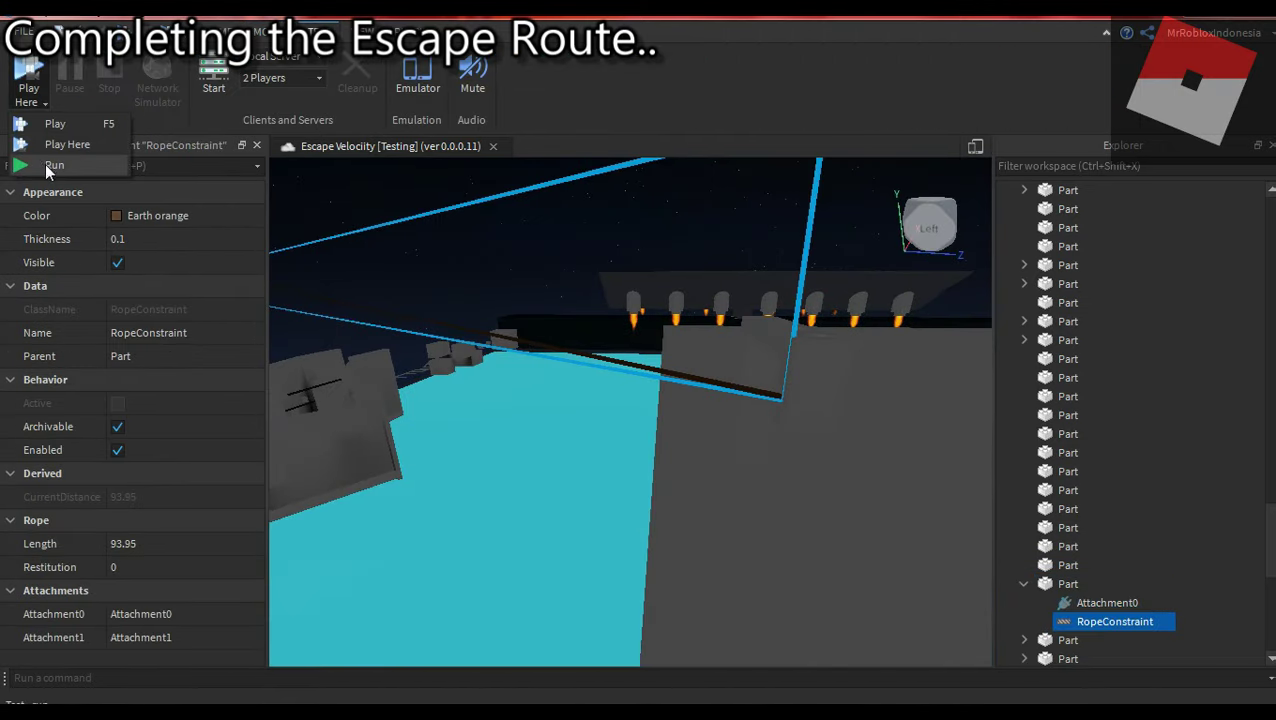
- Test the new rope in a simulation and check the attachment part of the rope tutorial
click(51, 122)
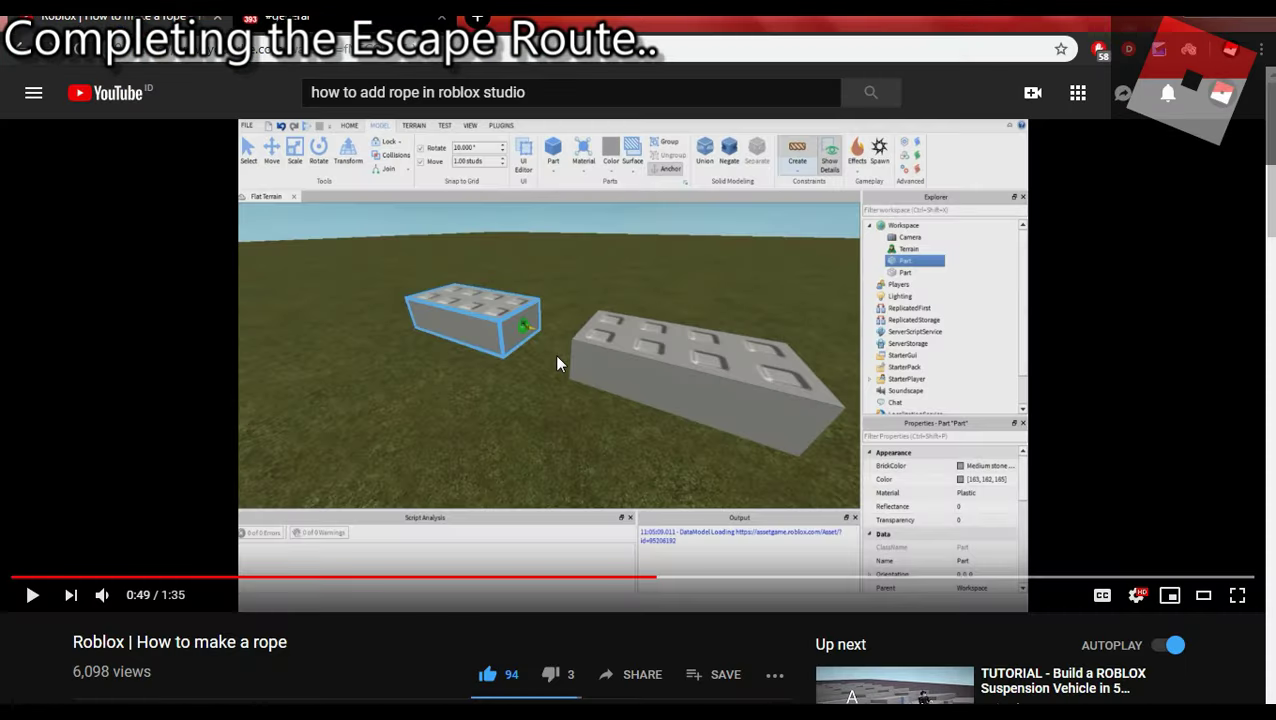
click(692, 578)
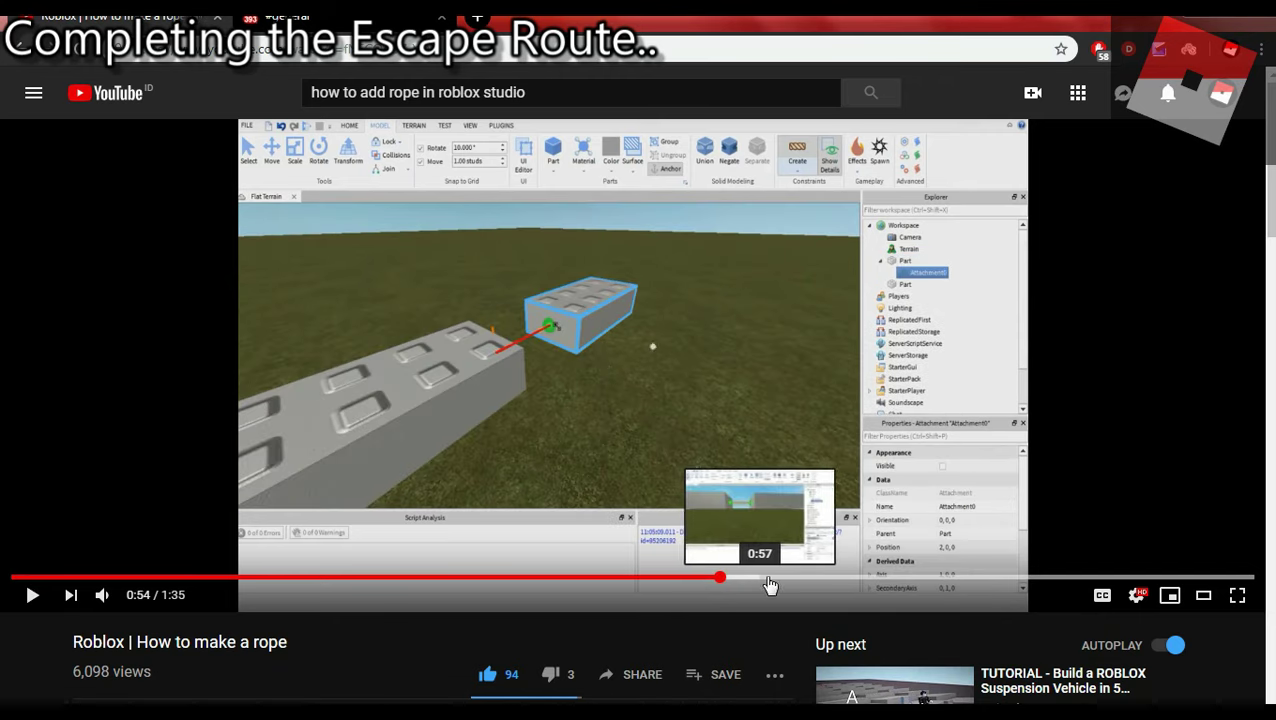
click(835, 578)
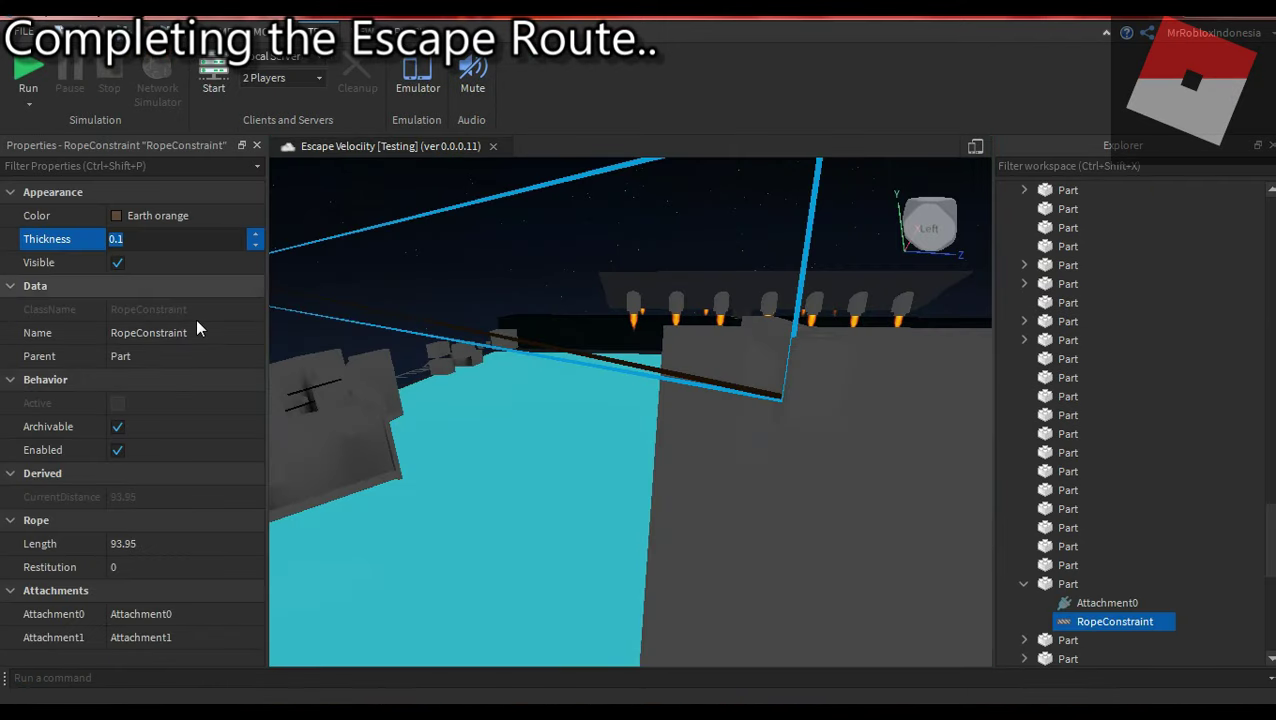
- Try the rope constraint at length 200, settle on a length of 94 and run the simulation
text(100)
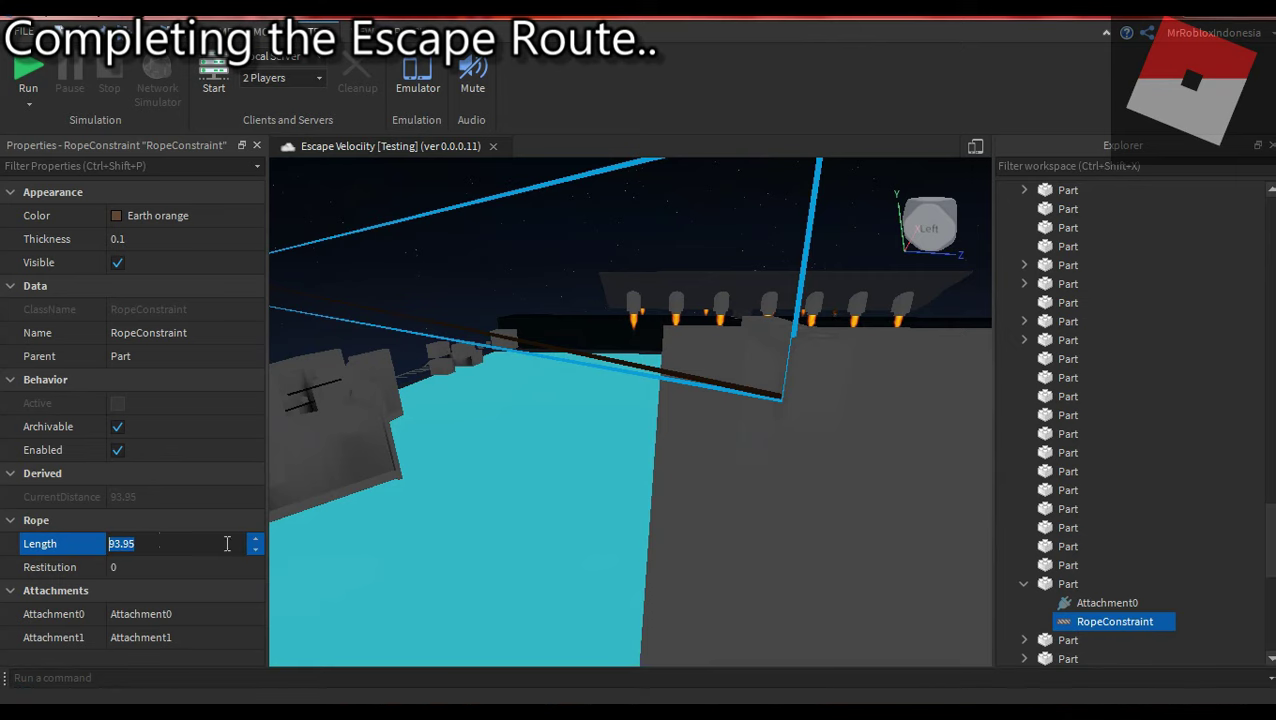
key(Return)
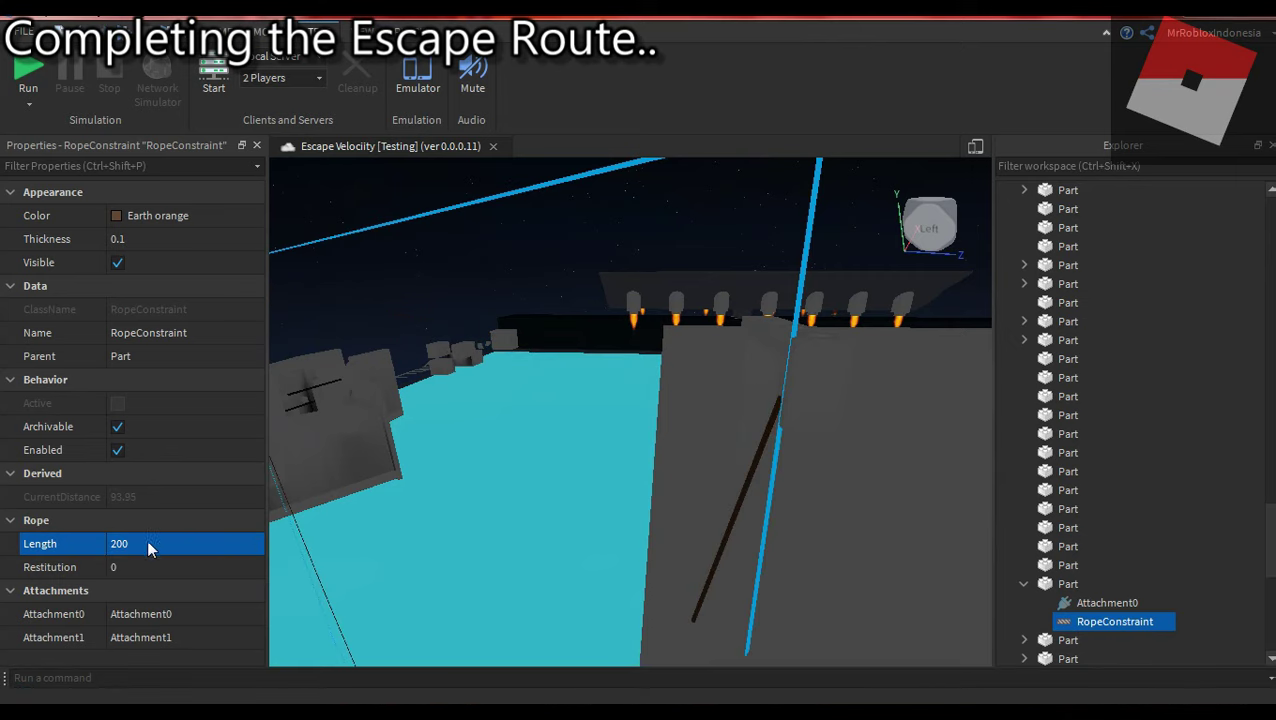
text(9)
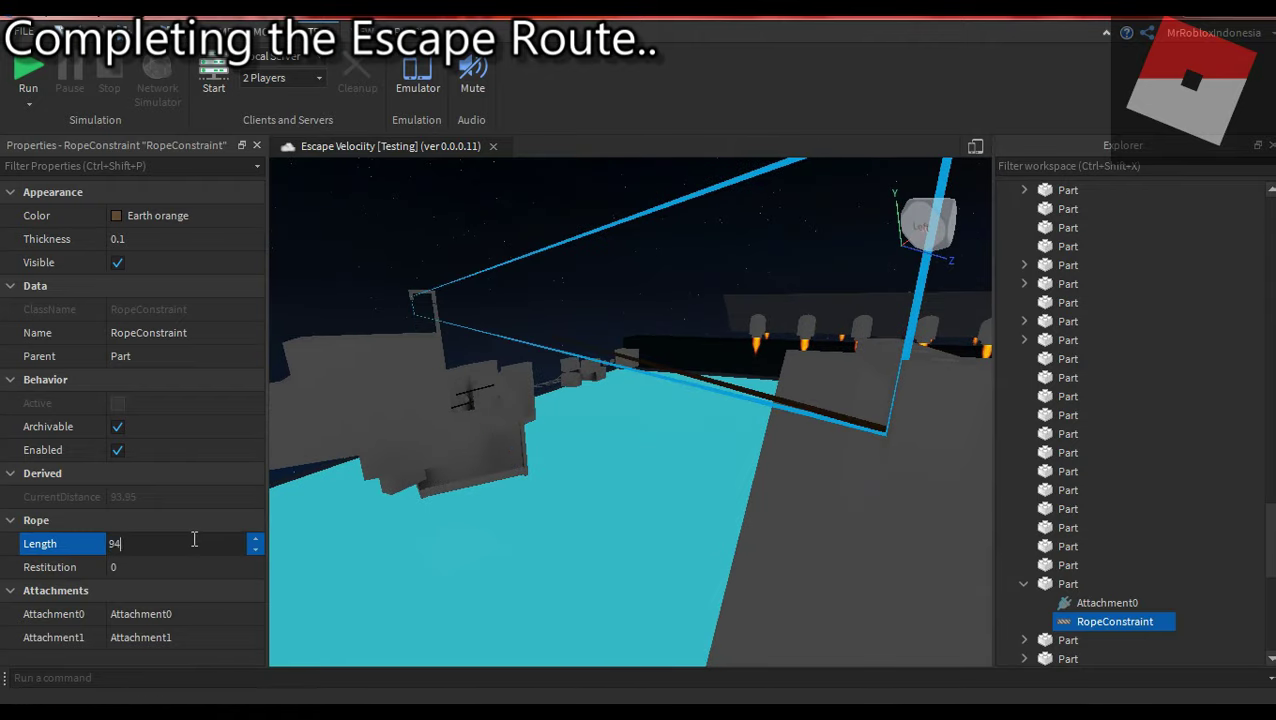
text(4)
key(Return)
click(28, 72)
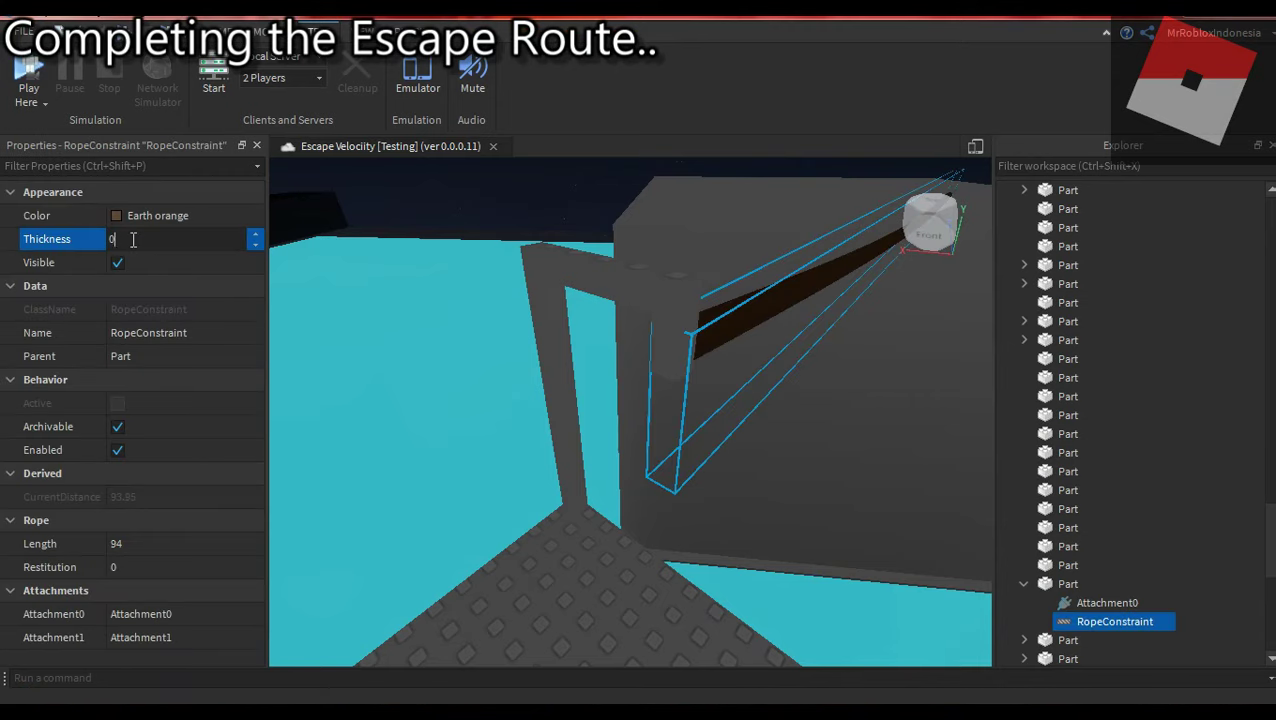
- Set the rope's thickness to 0.5, its color to Burnt Sienna and its restitution to 1
text(.5)
key(Return)
click(117, 215)
click(90, 470)
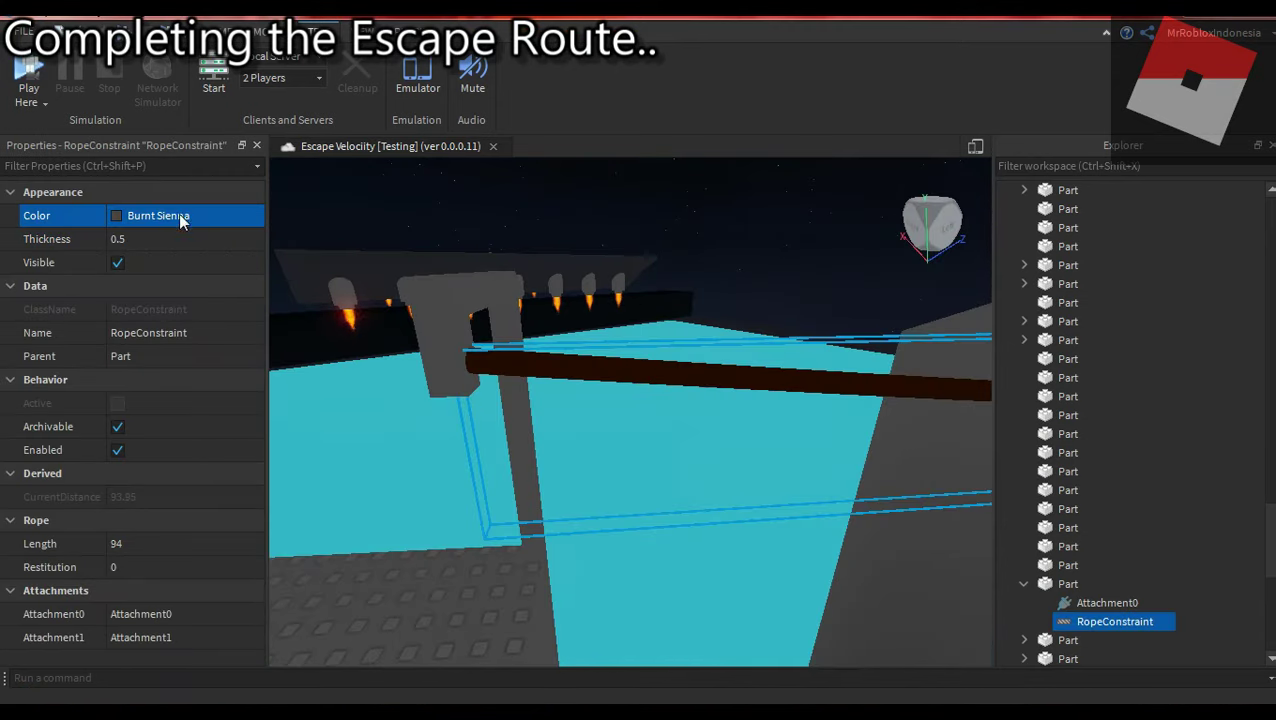
click(726, 222)
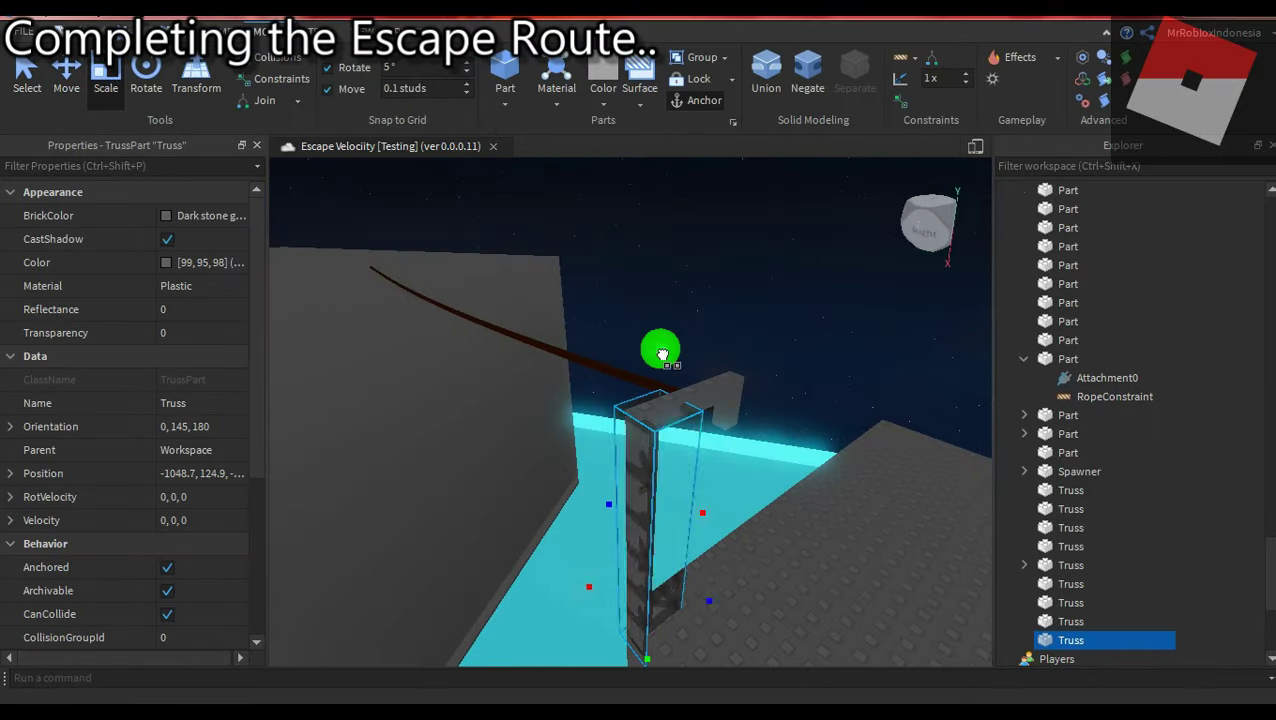
text(1)
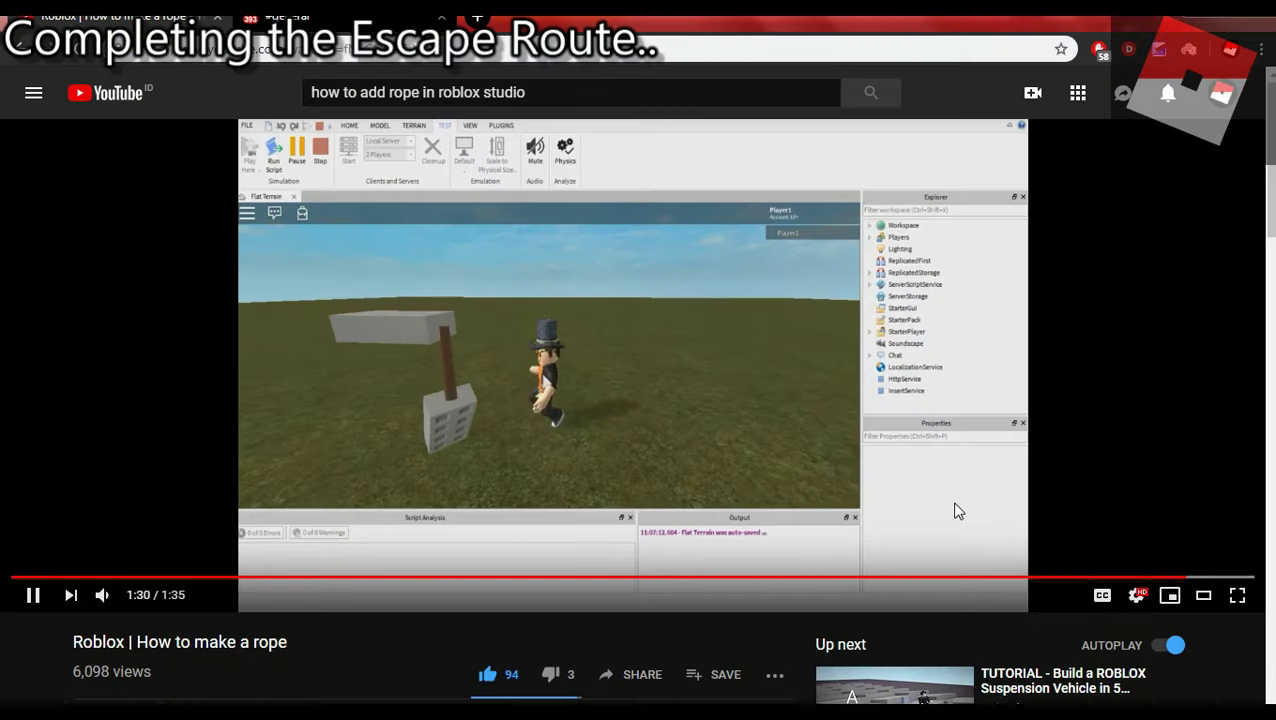
- Leave the rope tutorial, search YouTube for "how to add zipline in roblox studio" and look through the results
click(16, 56)
scroll(648, 304, down, 6)
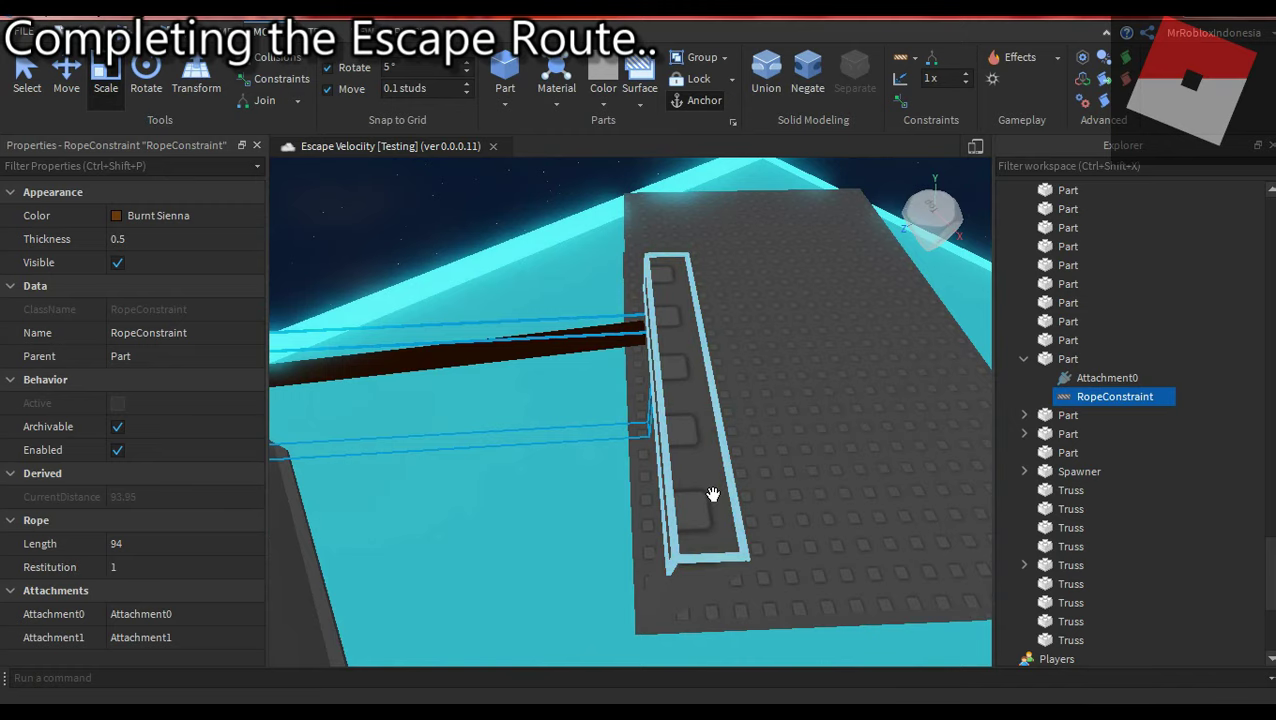
key(alt+Tab)
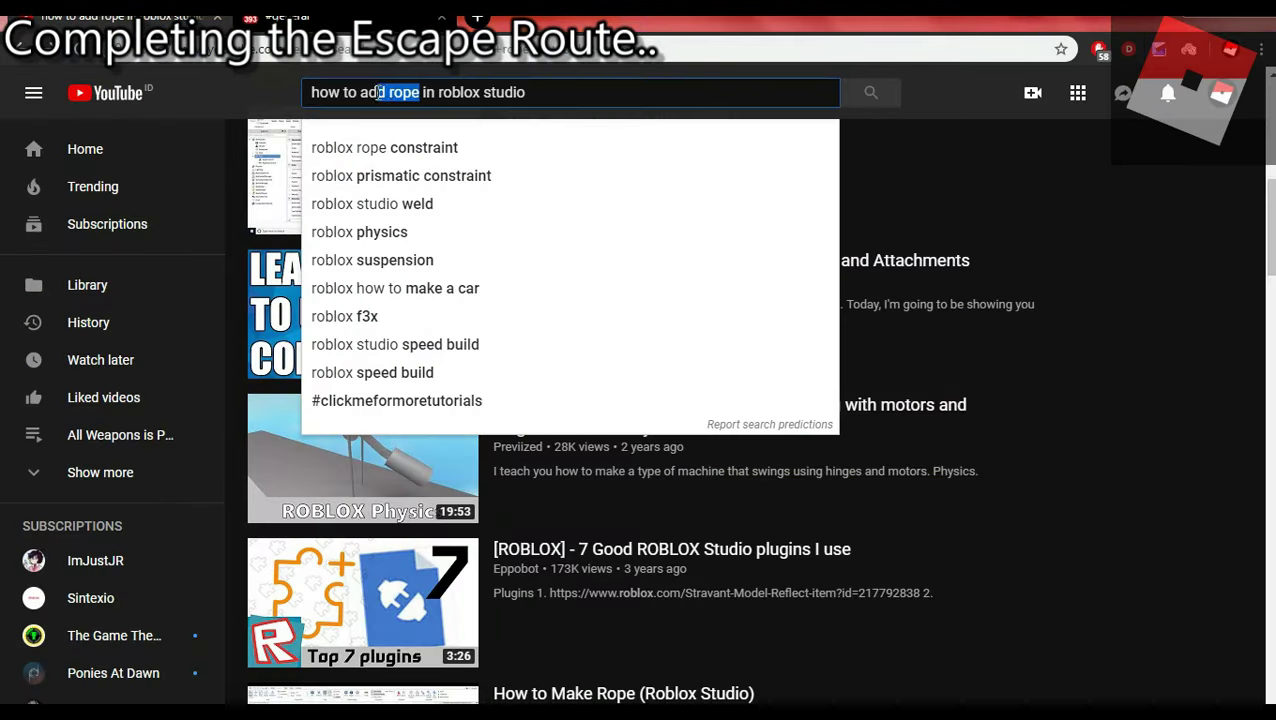
text(zipline)
key(Return)
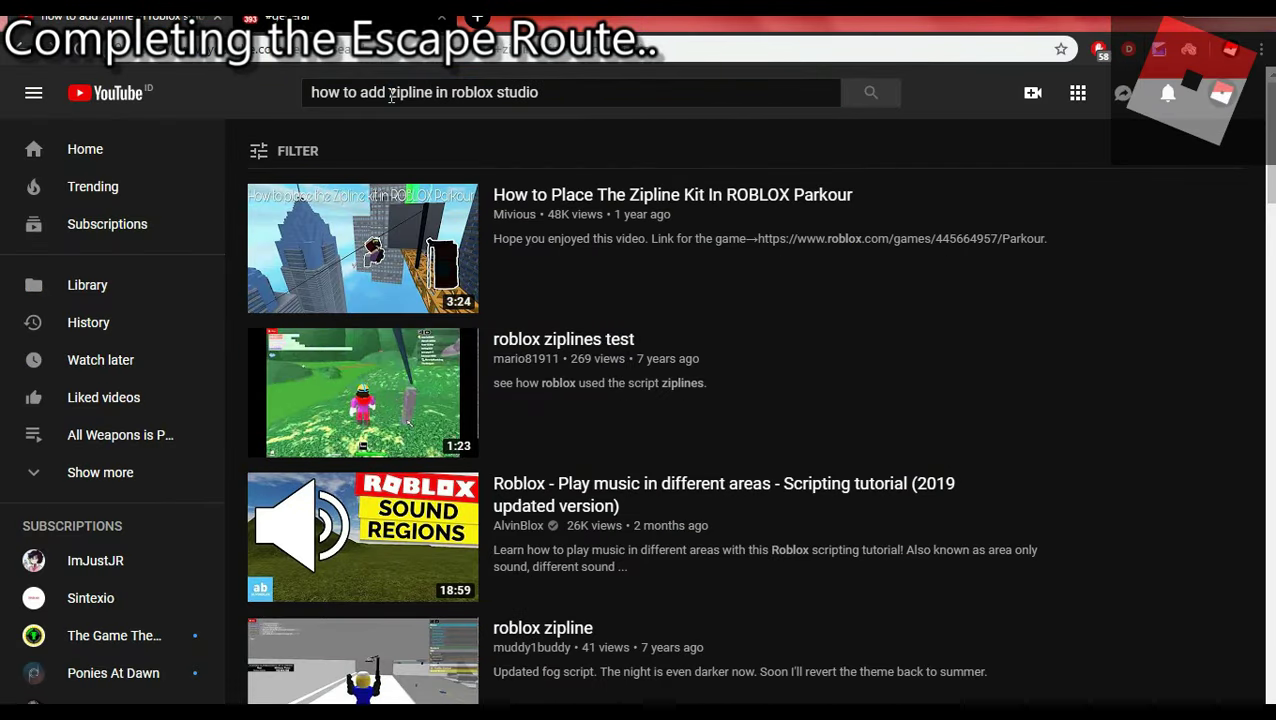
scroll(621, 250, down, 10)
- Search for "how to make the zipline in roblox studio" and skim the video on making a zip line with F3X
drag(433, 92, 360, 92)
text(make )
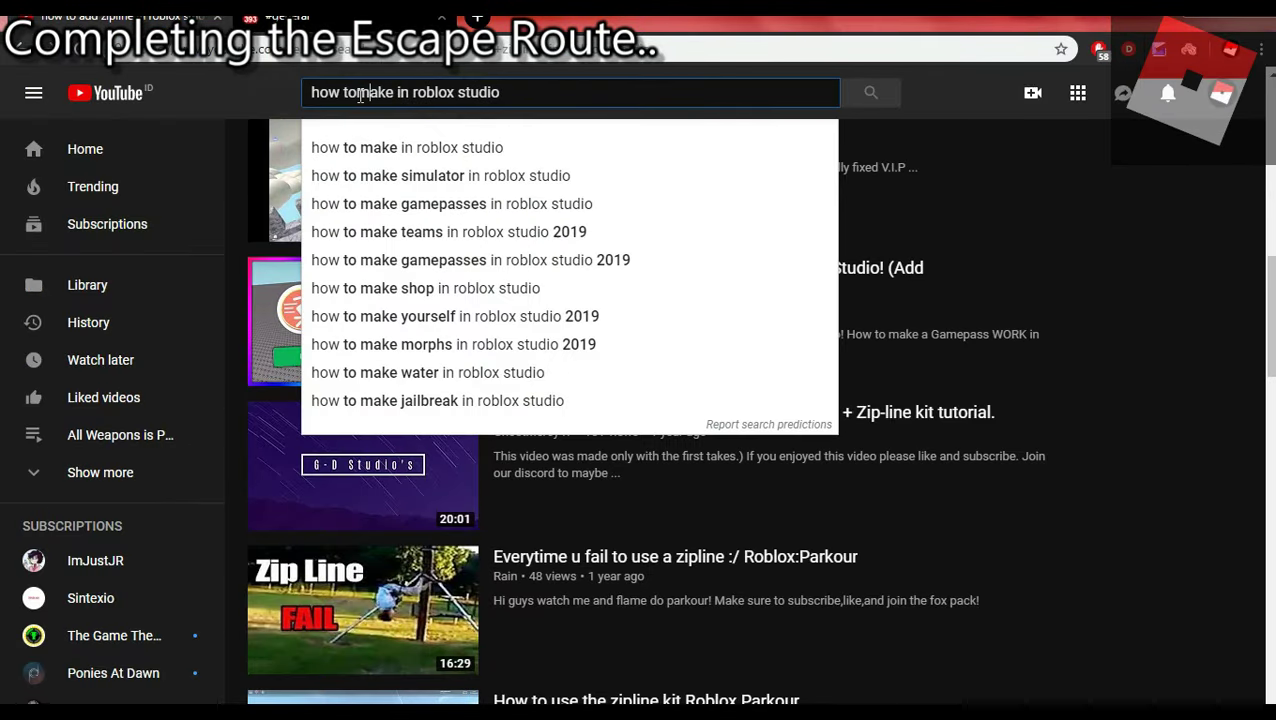
text(the zipline)
key(Return)
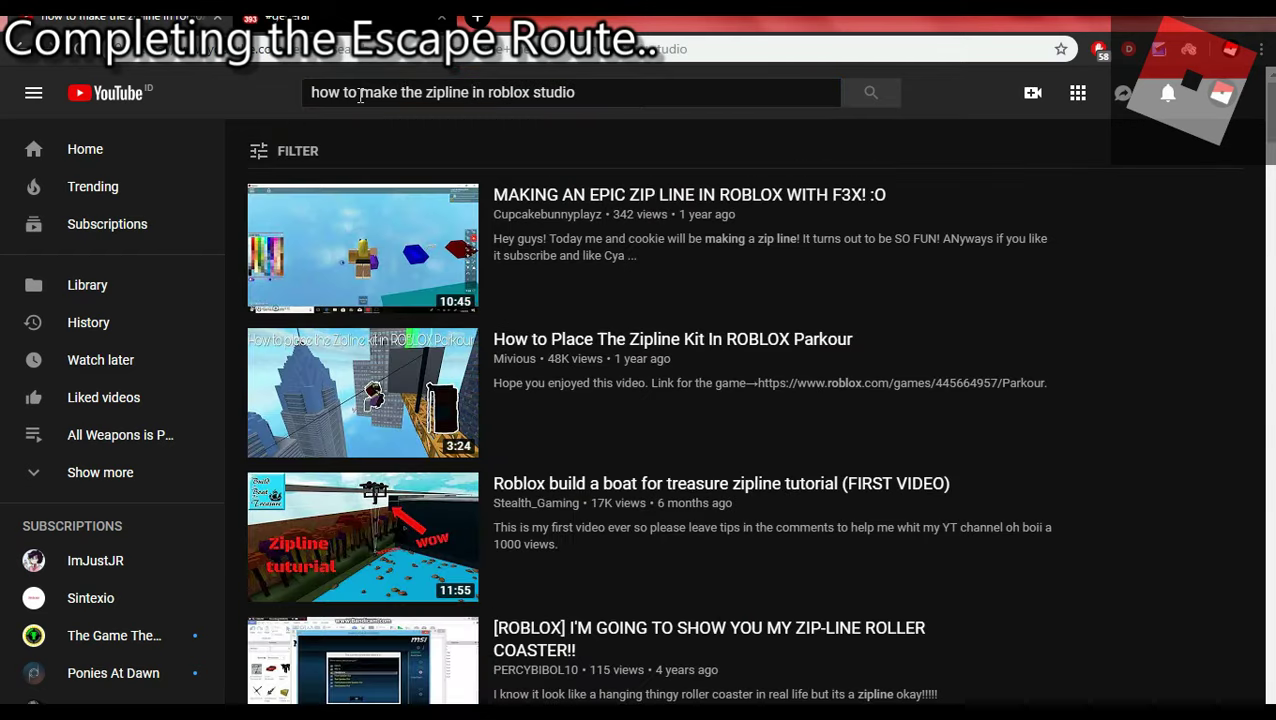
click(388, 232)
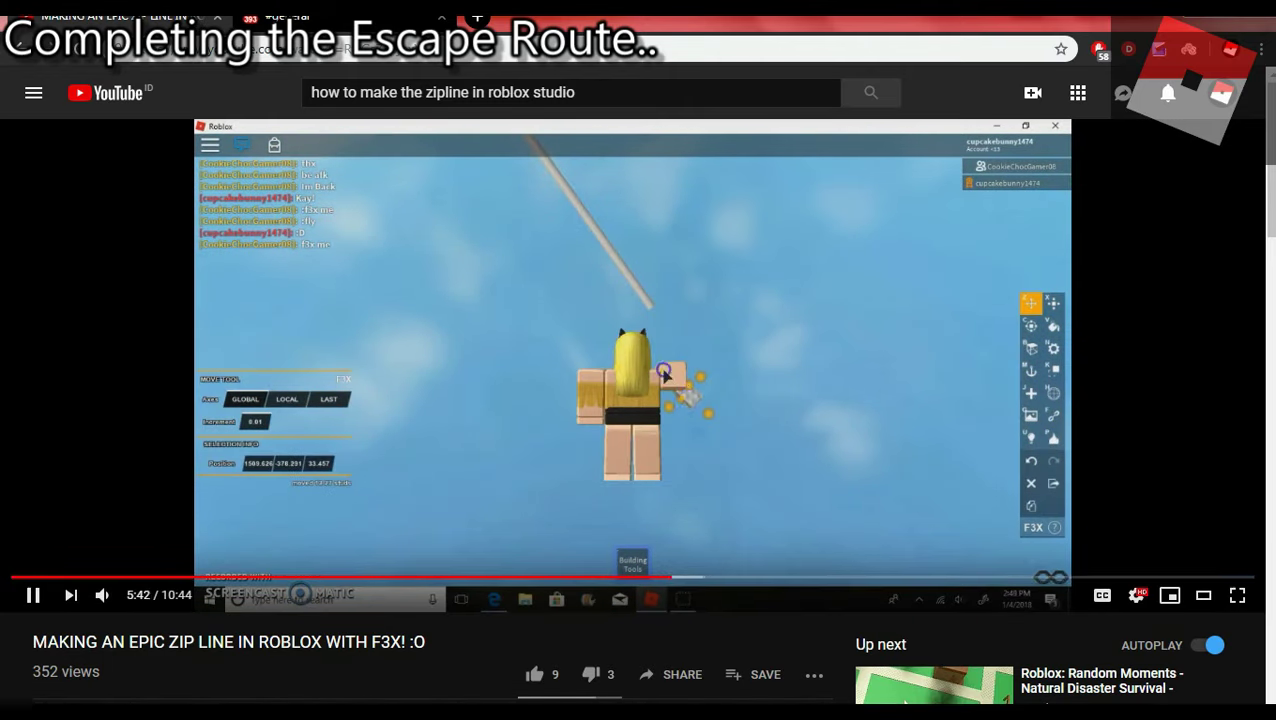
scroll(680, 483, down, 2)
scroll(699, 481, up, 2)
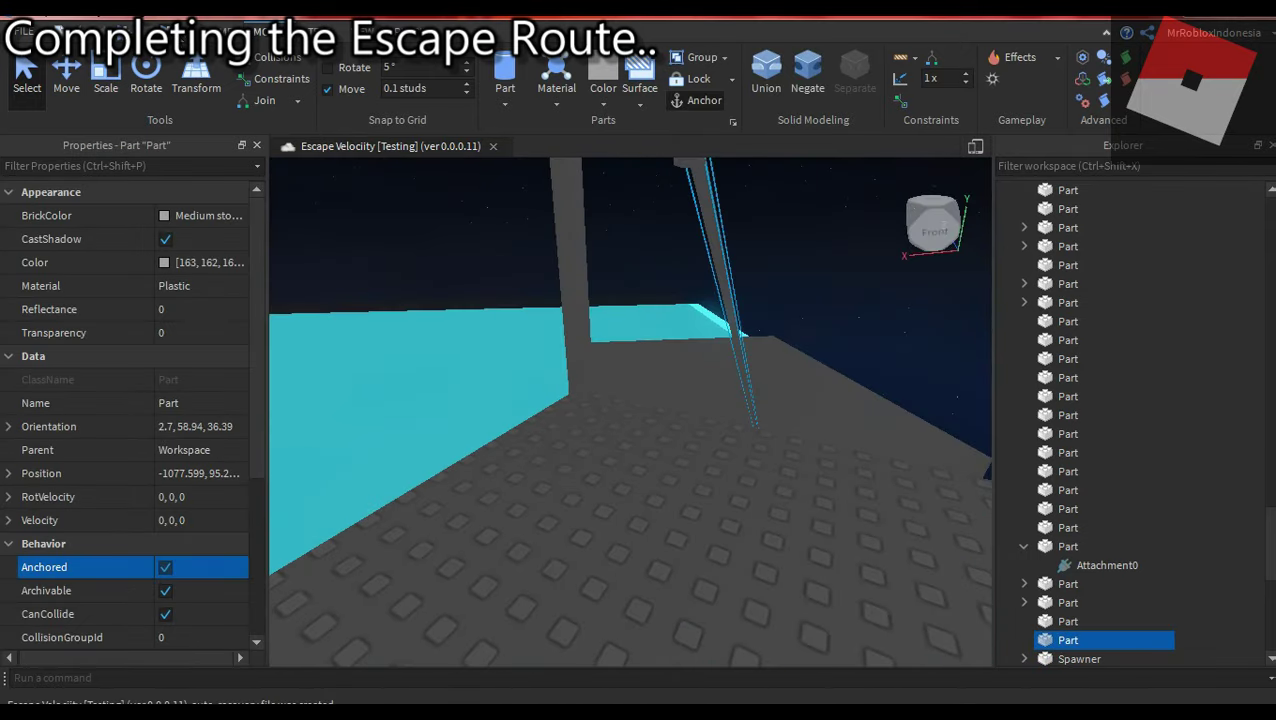
- Playtest the place in Roblox Studio, return to the YouTube zipline results and look further through them
key(F5)
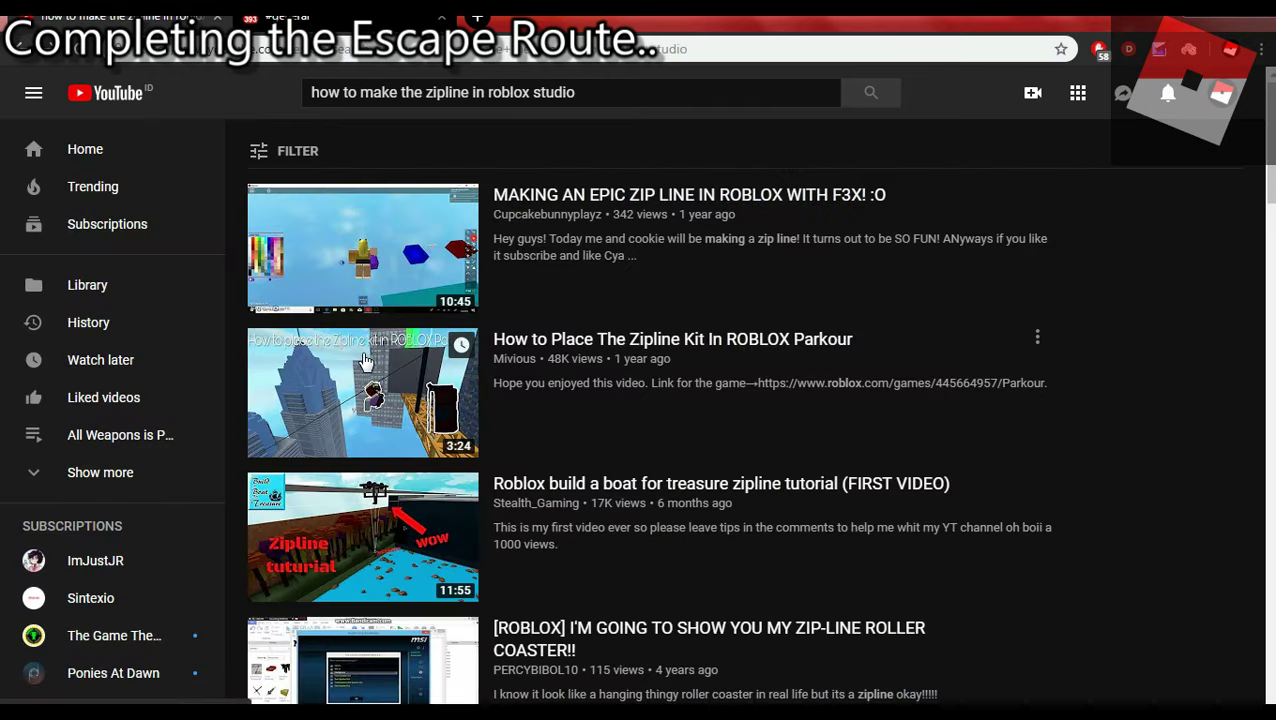
scroll(365, 360, down, 20)
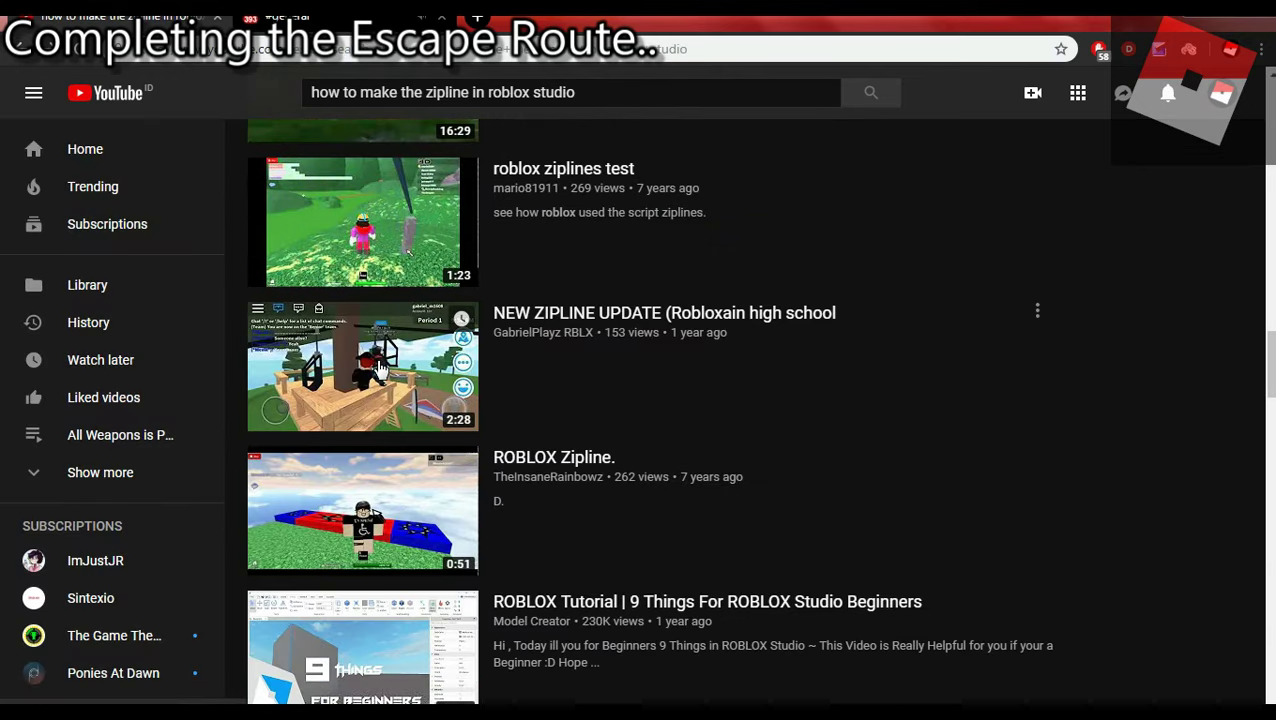
scroll(378, 366, down, 14)
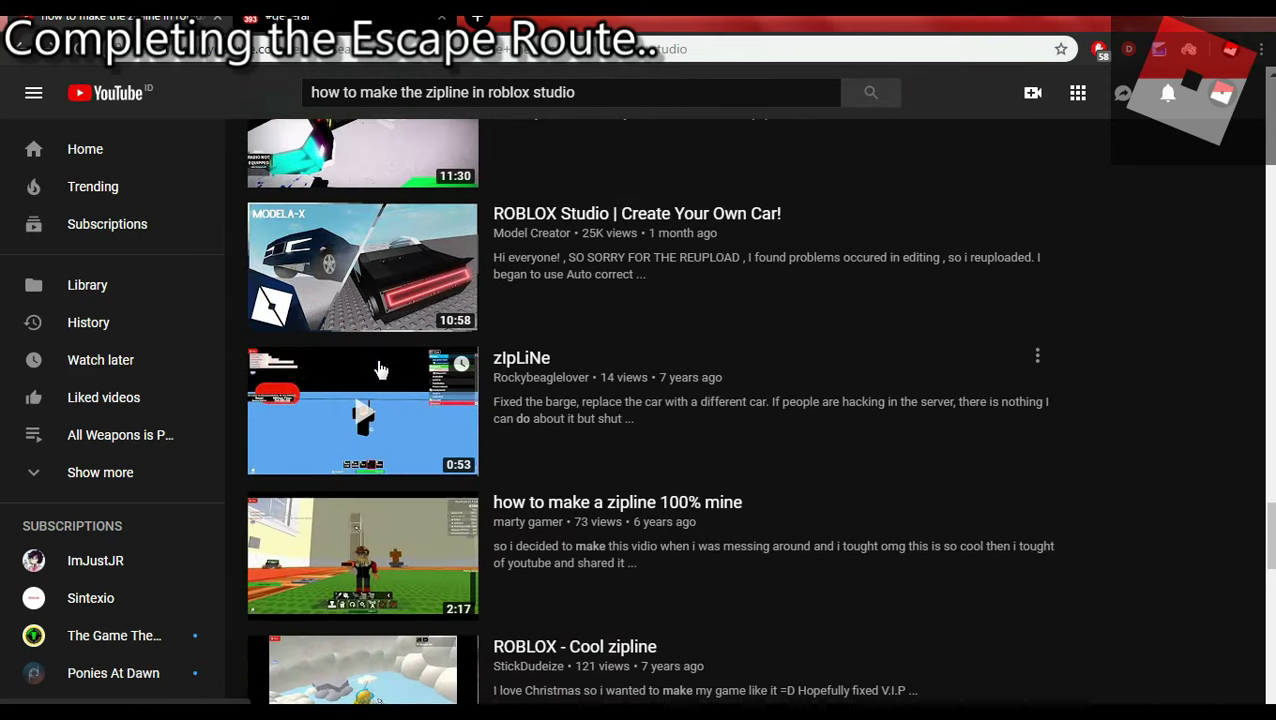
scroll(378, 370, down, 15)
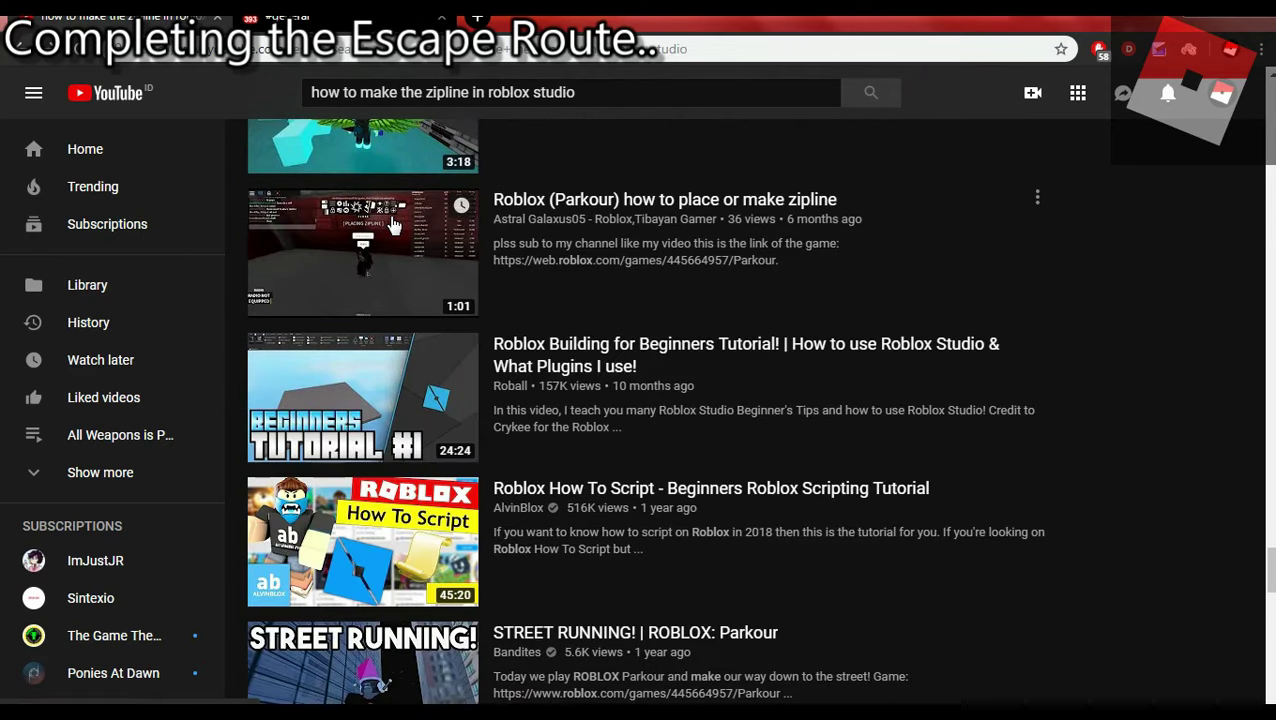
scroll(392, 224, down, 8)
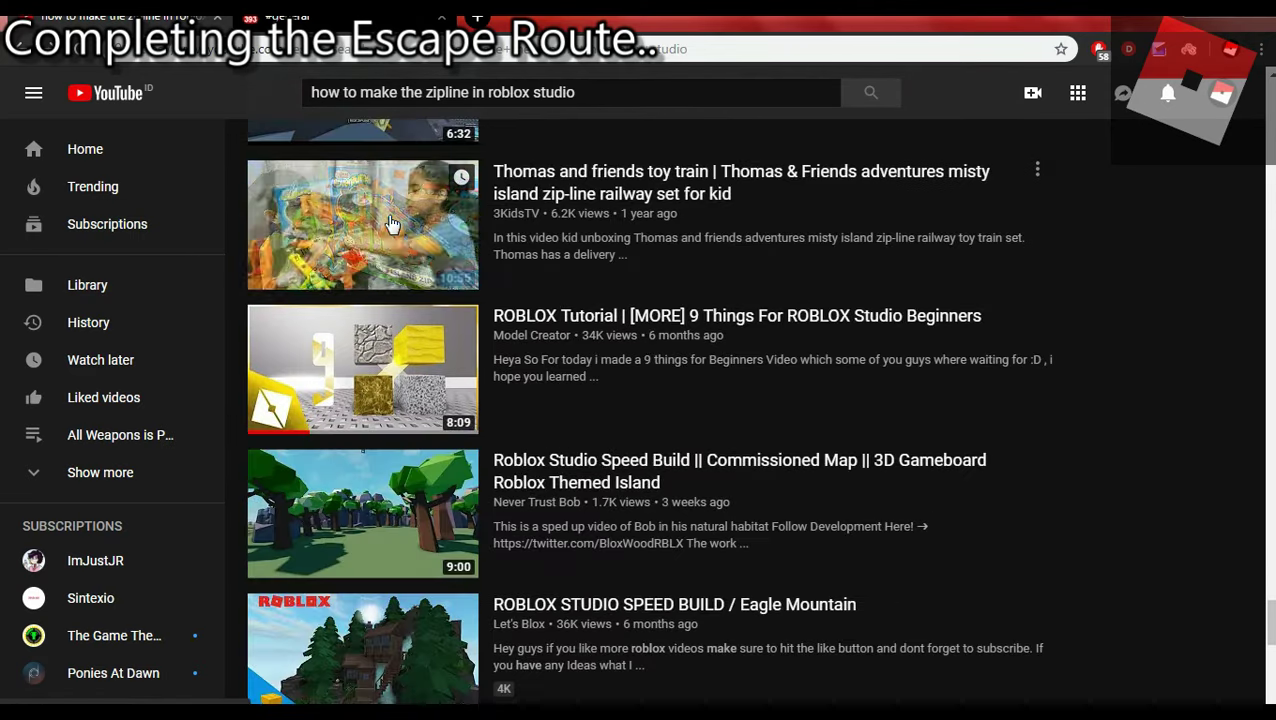
- Switch to Discord and post "how to make a zipline in roblox studio.." with a second line "And in YT has zero Tutorial" in the general channel
scroll(392, 224, down, 4)
key(ctrl+Tab)
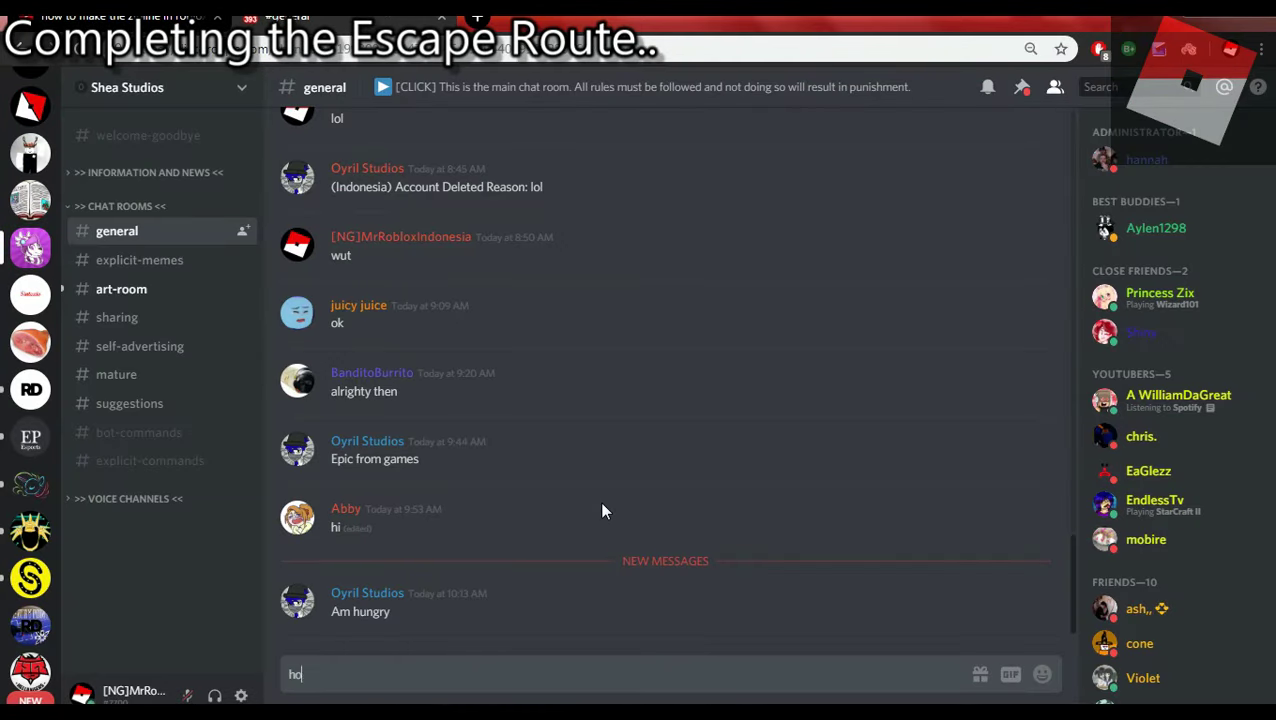
text(studio..)
key(shift+Return)
text(And)
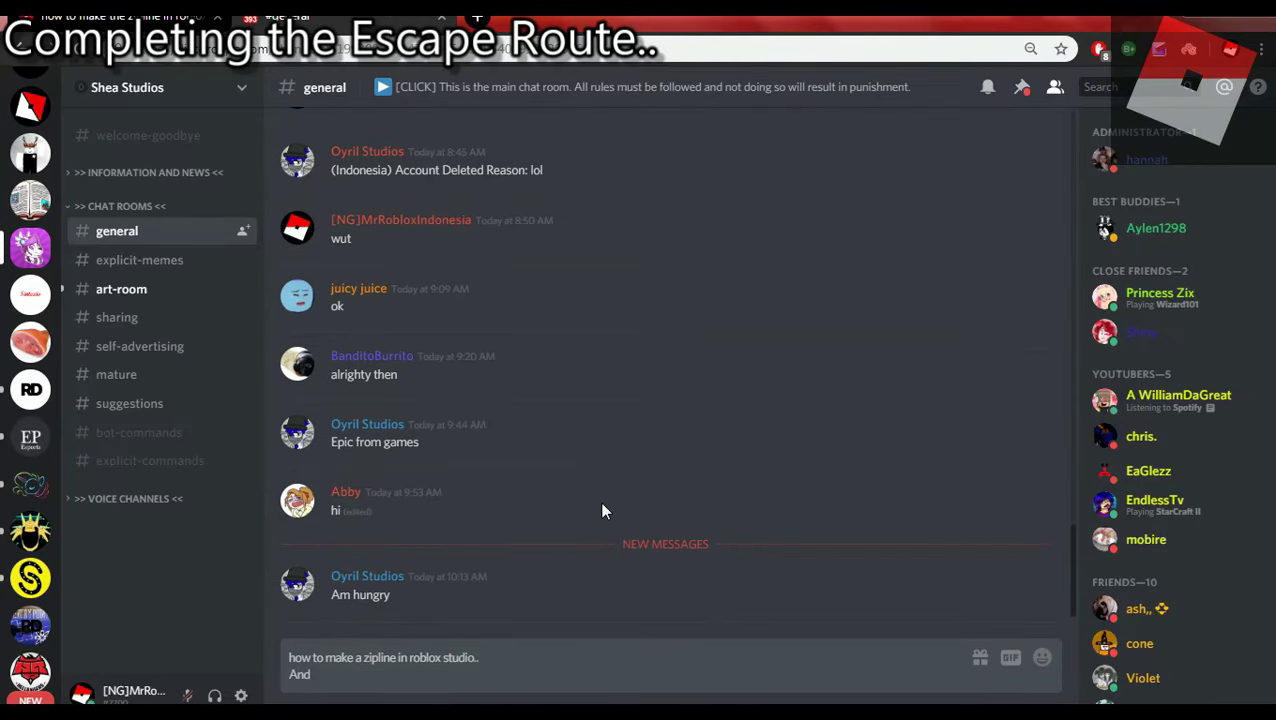
text( in YT zero Tutorial)
click(548, 664)
text(" has)
key(Return)
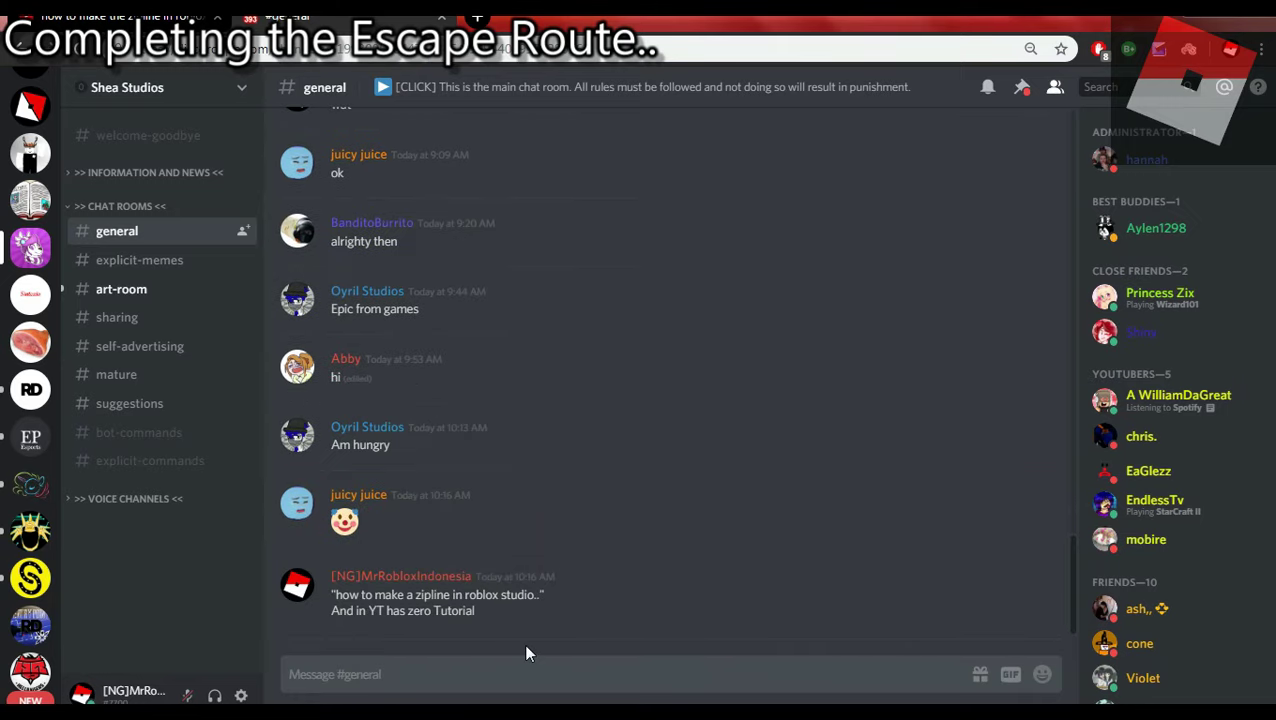
- Check the art-room channel, return to the YouTube zipline results and look further through them
click(145, 294)
key(ctrl+Tab)
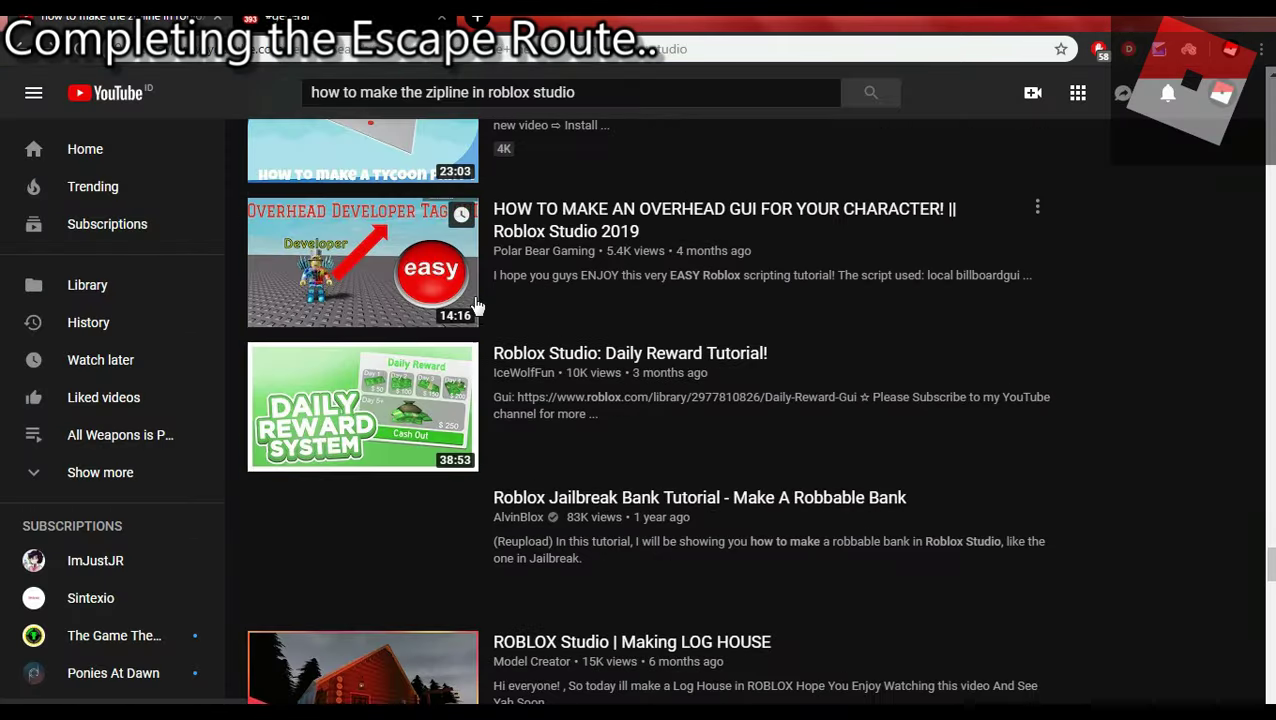
scroll(463, 352, down, 5)
scroll(391, 366, down, 18)
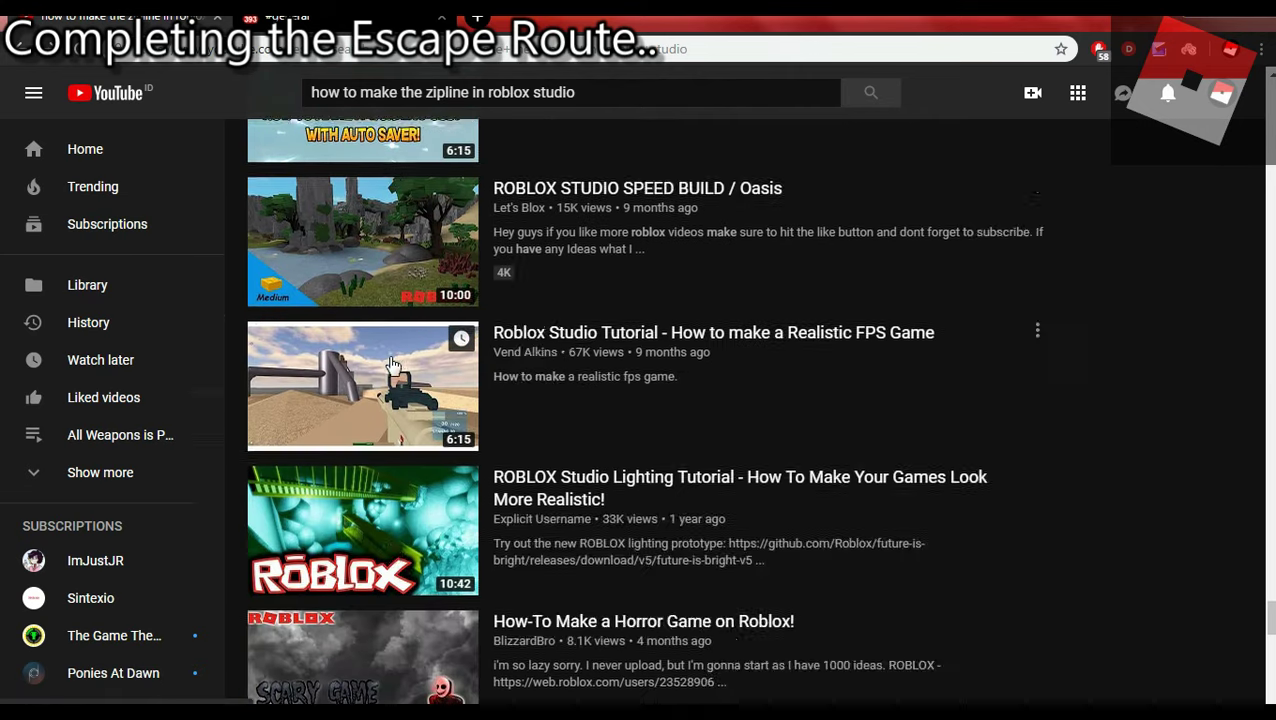
- Switch back to Discord, open the unread direct message and reply "im still alive", "that over there.." and "is a decoy" as separate messages
key(ctrl+Tab)
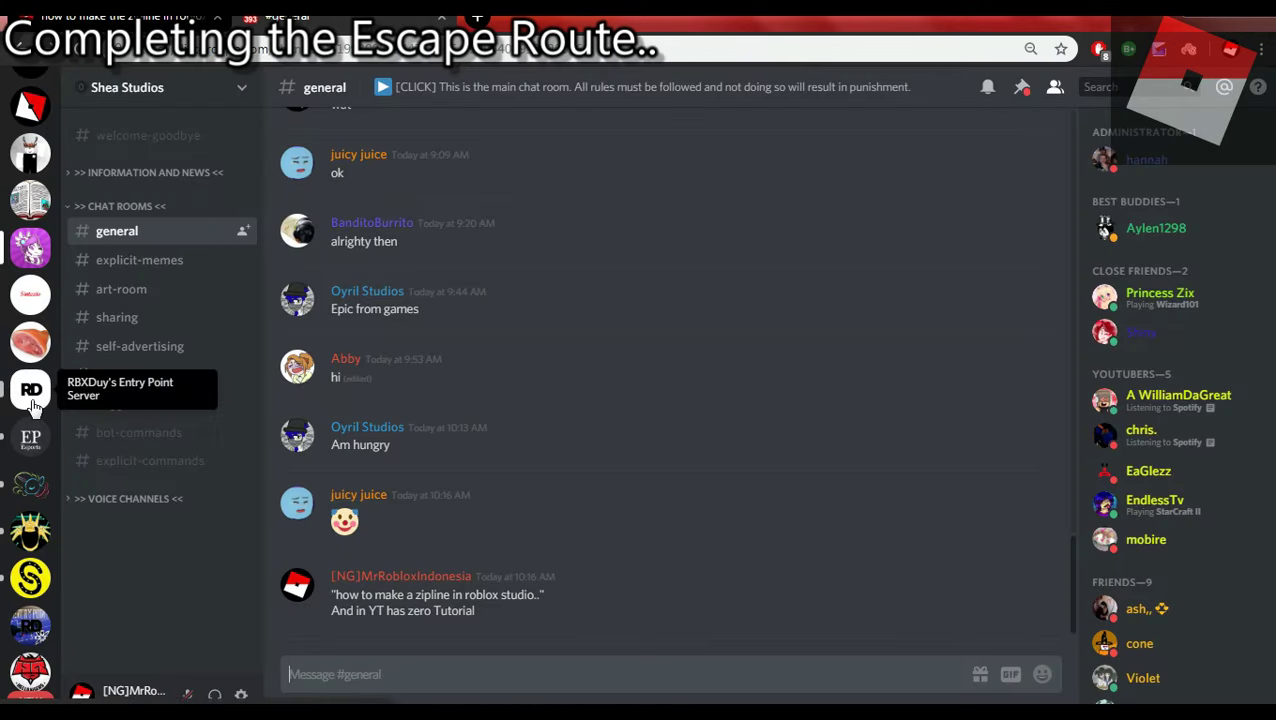
click(30, 389)
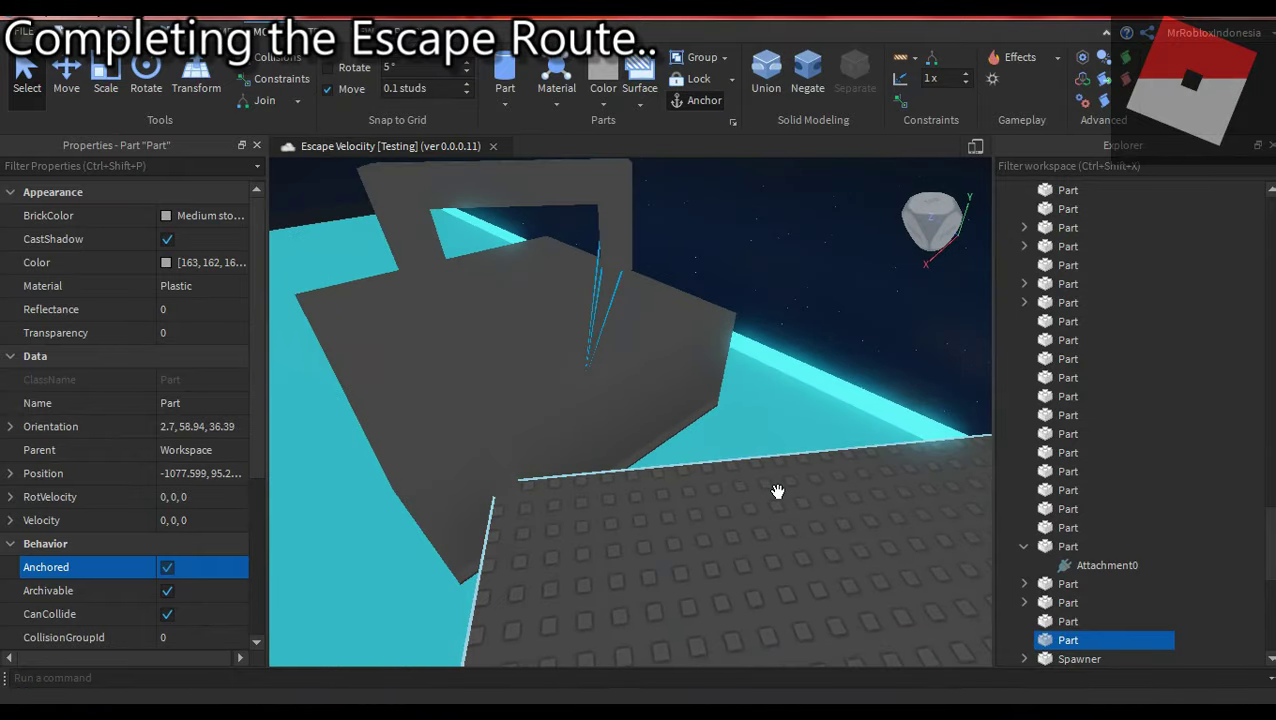
key(alt+Tab)
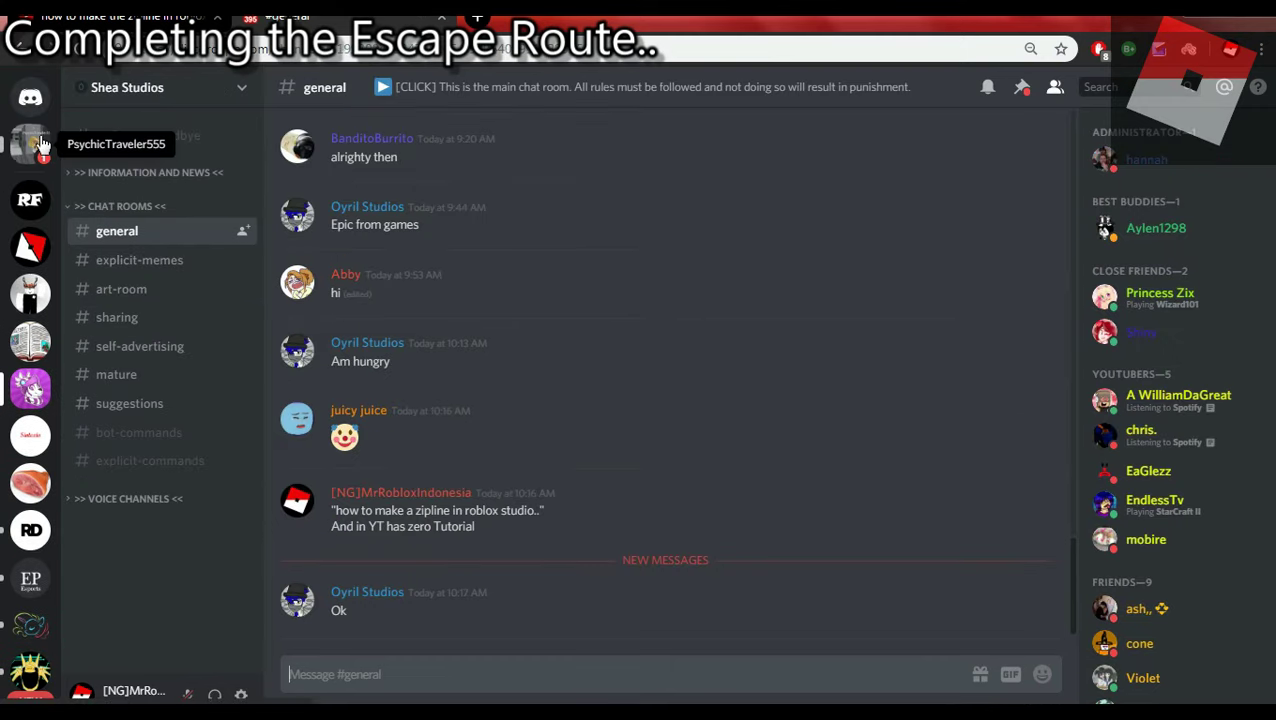
click(32, 148)
text(im still alive)
key(Return)
text(tah)
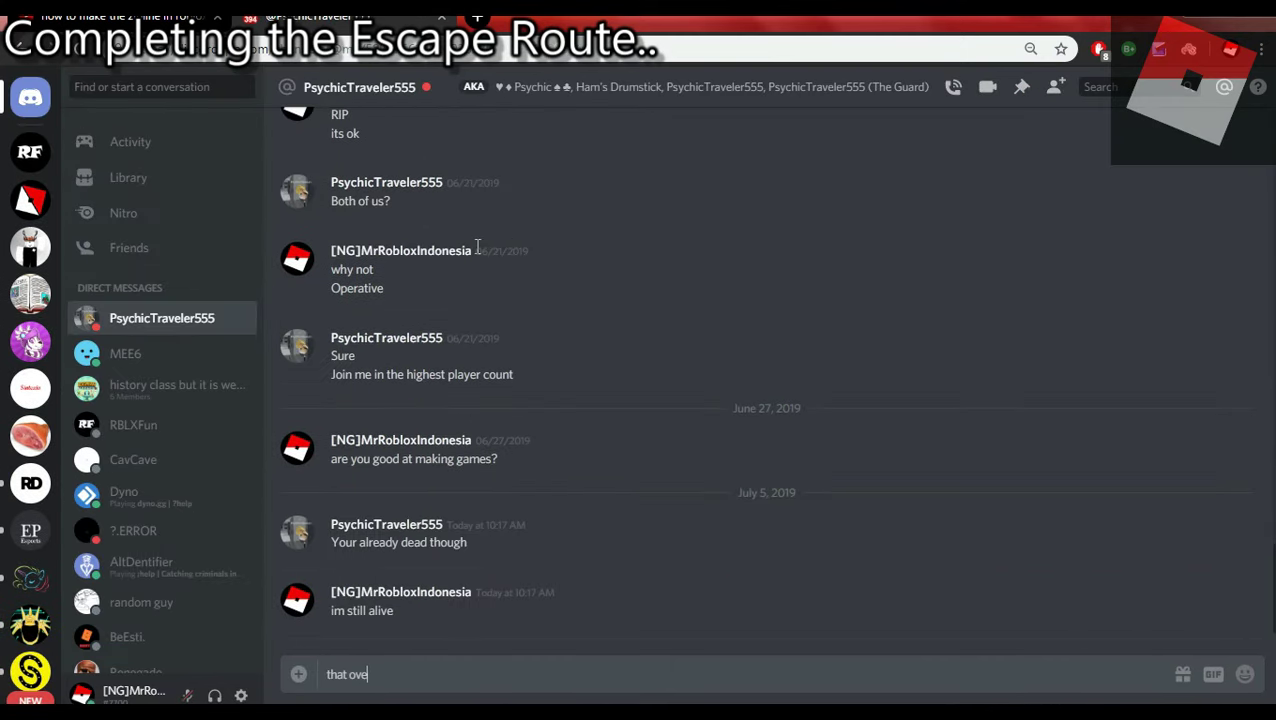
text(t over there..)
key(Return)
text(is a decoy)
key(Return)
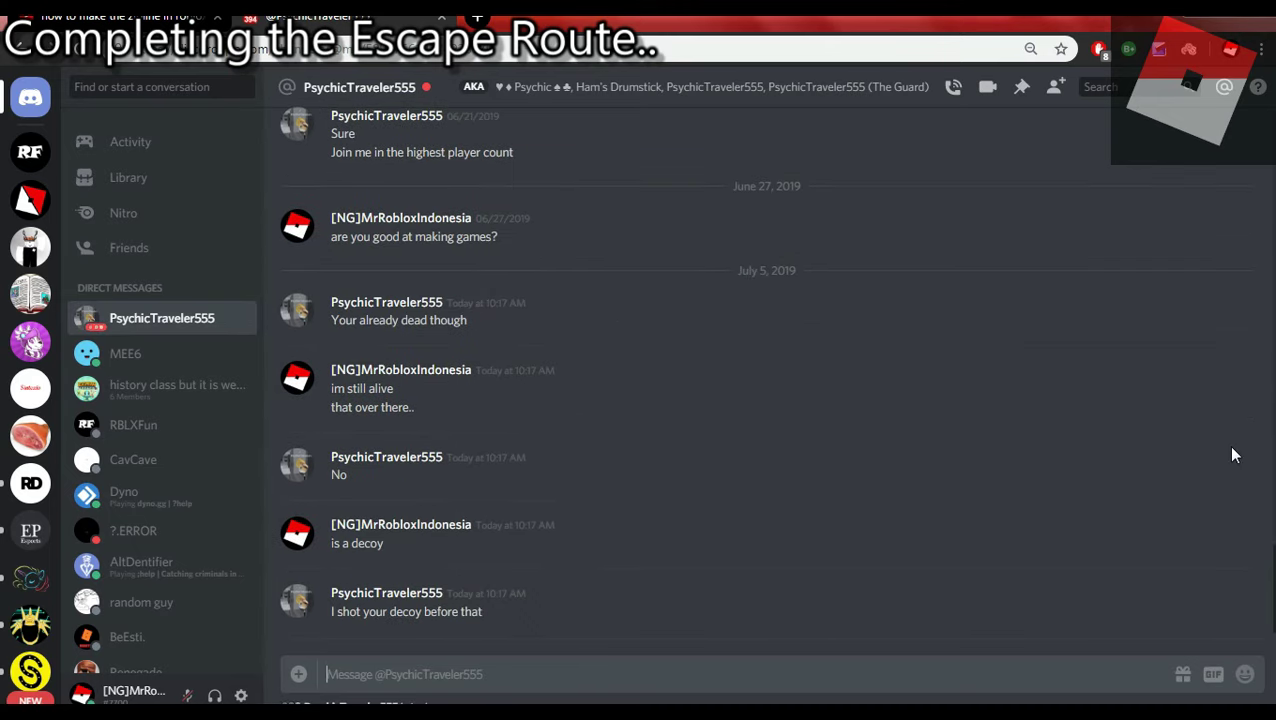
- Send "im still alive" and "if i upload today a video that mean im alive" in the same direct conversation
text(im still alive)
key(Return)
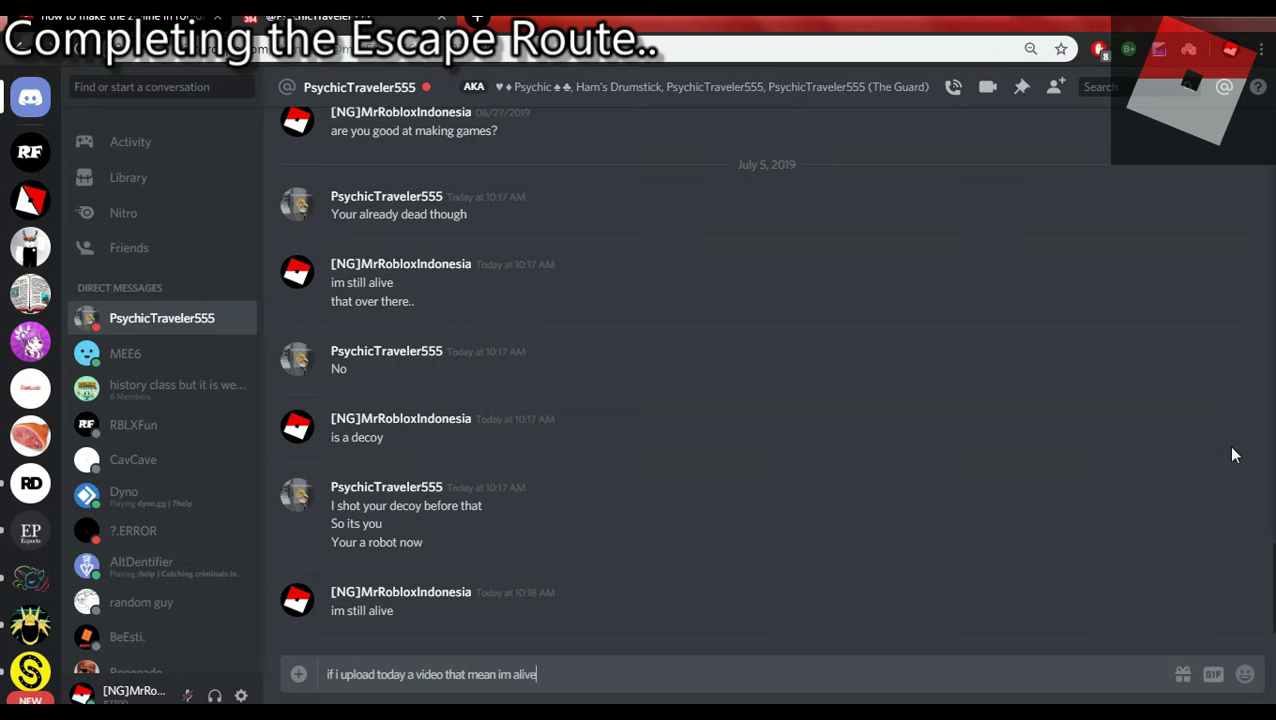
key(Return)
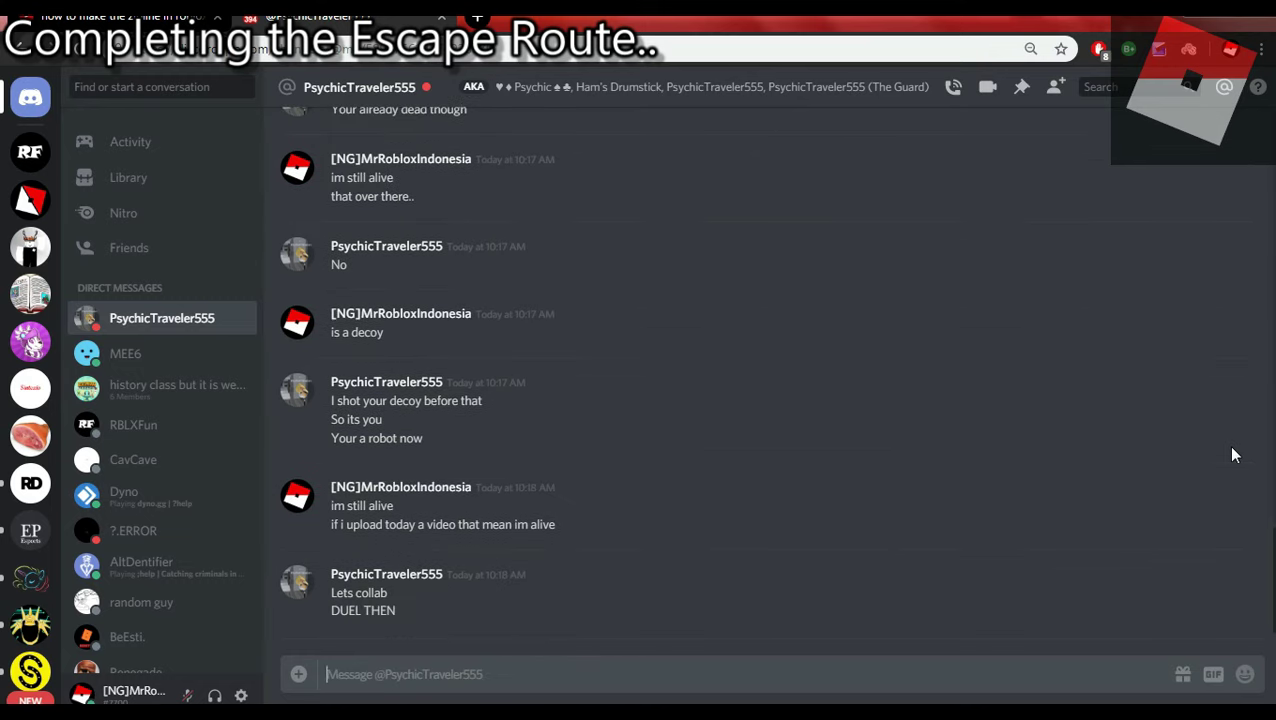